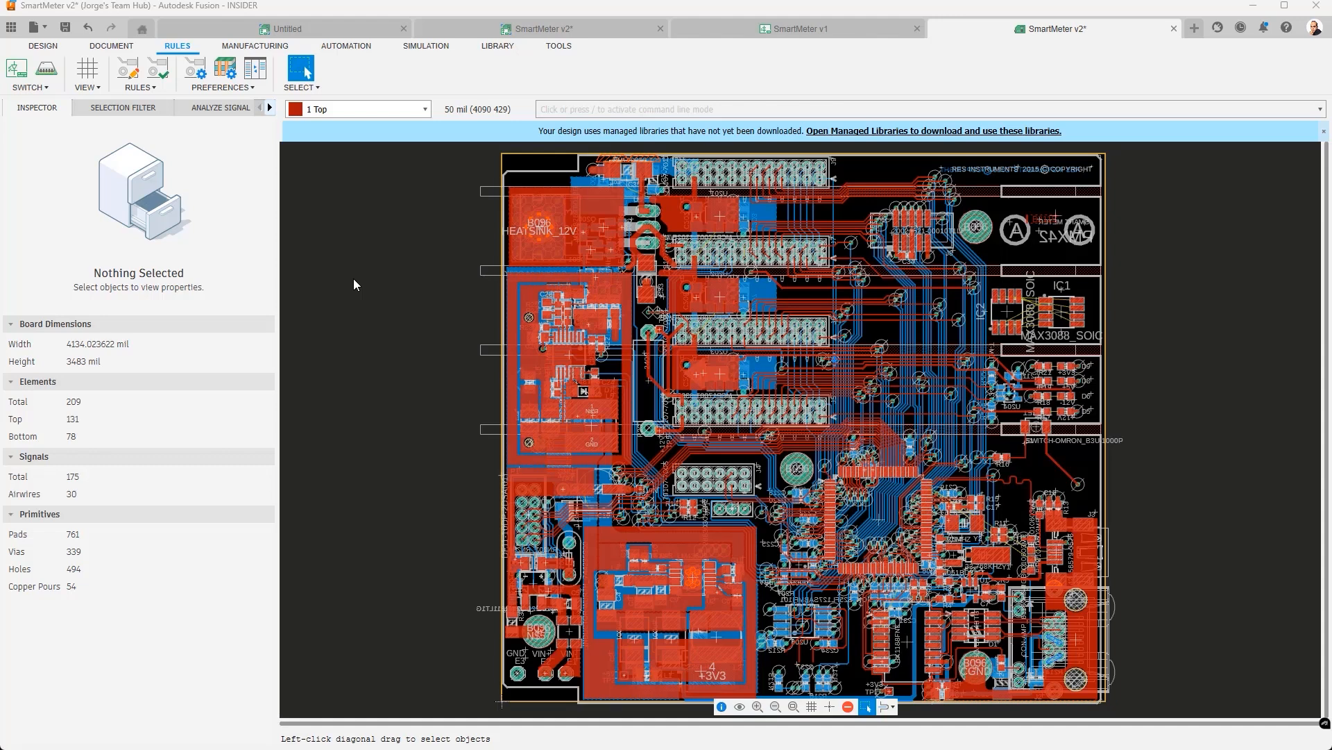
- Open the Design Rules and show the custom Copper Width rules: Copper Width 1 7 mil, Group Width super thick 20 mil
{"action": "left_click", "coordinate": [130, 75]}
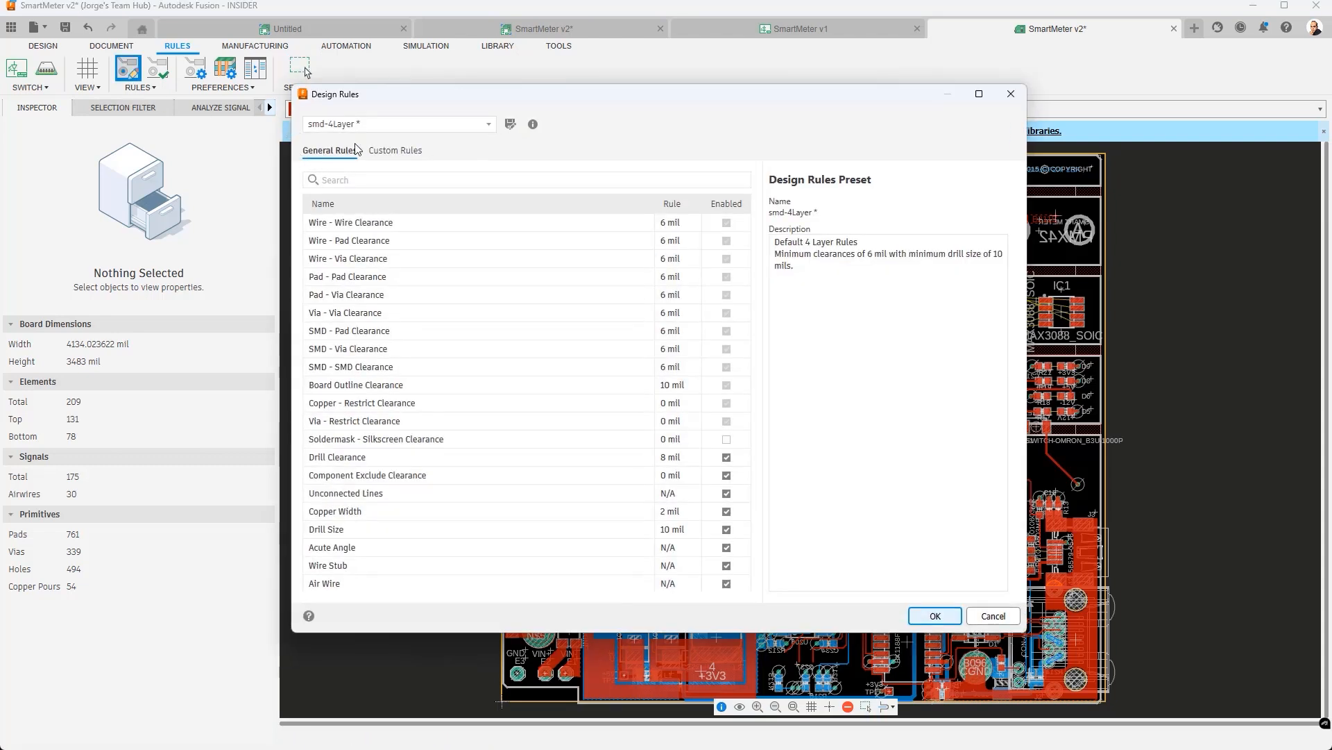
{"action": "left_click", "coordinate": [400, 153]}
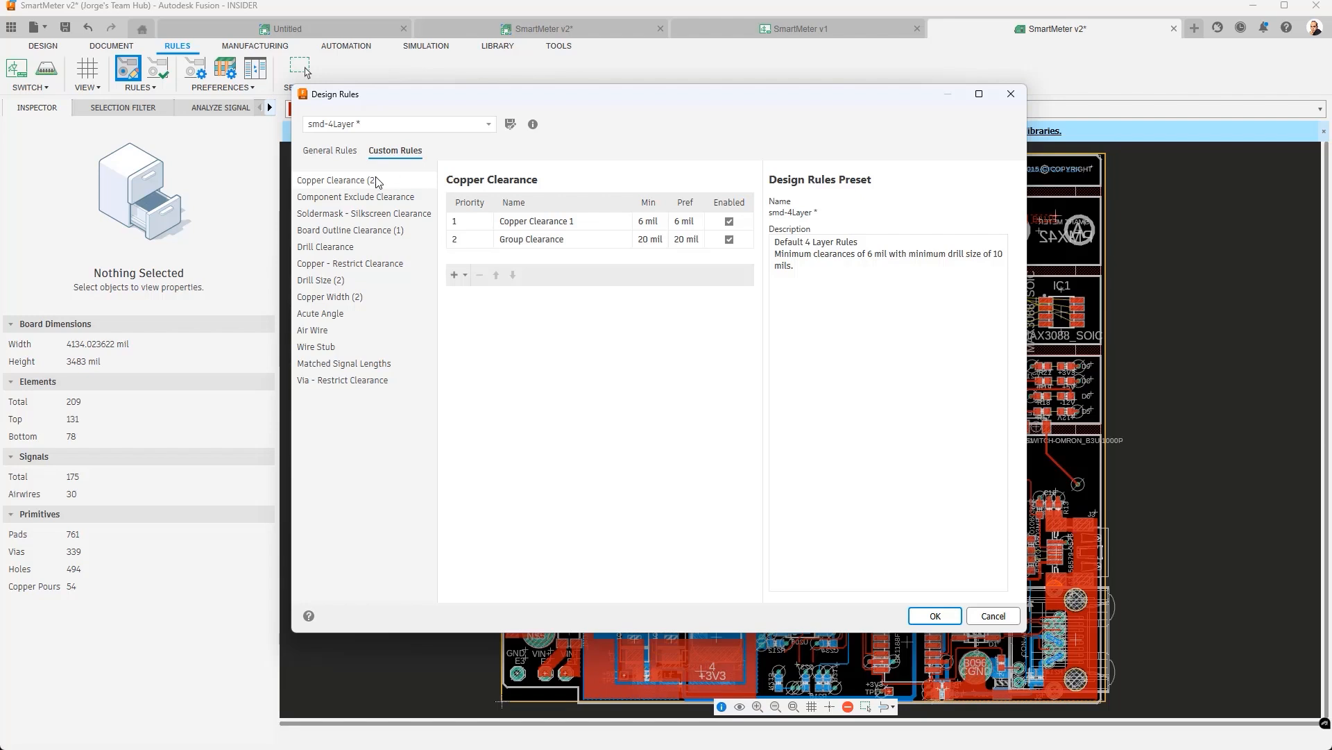
{"action": "left_click", "coordinate": [333, 298]}
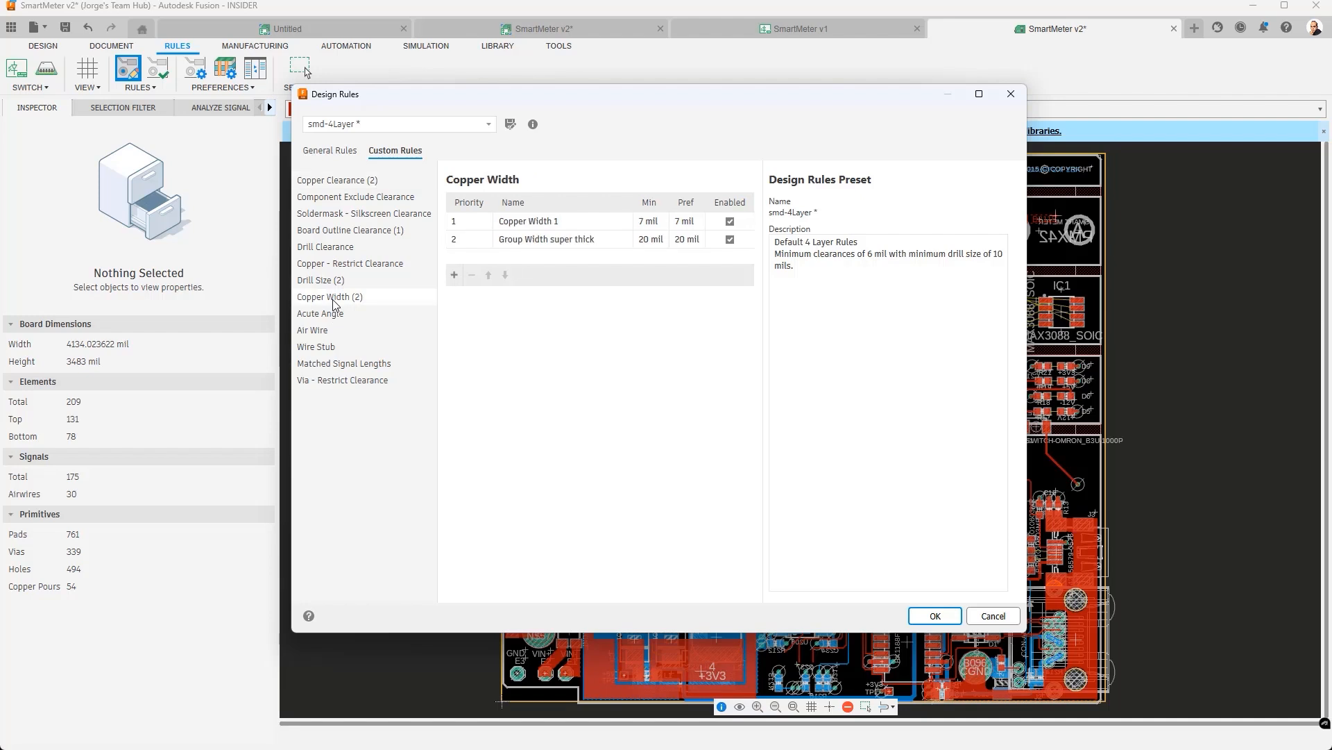
- Inspect the details of the Copper Width 1 and Copper Clearance 1 custom rules
{"action": "left_click", "coordinate": [563, 220]}
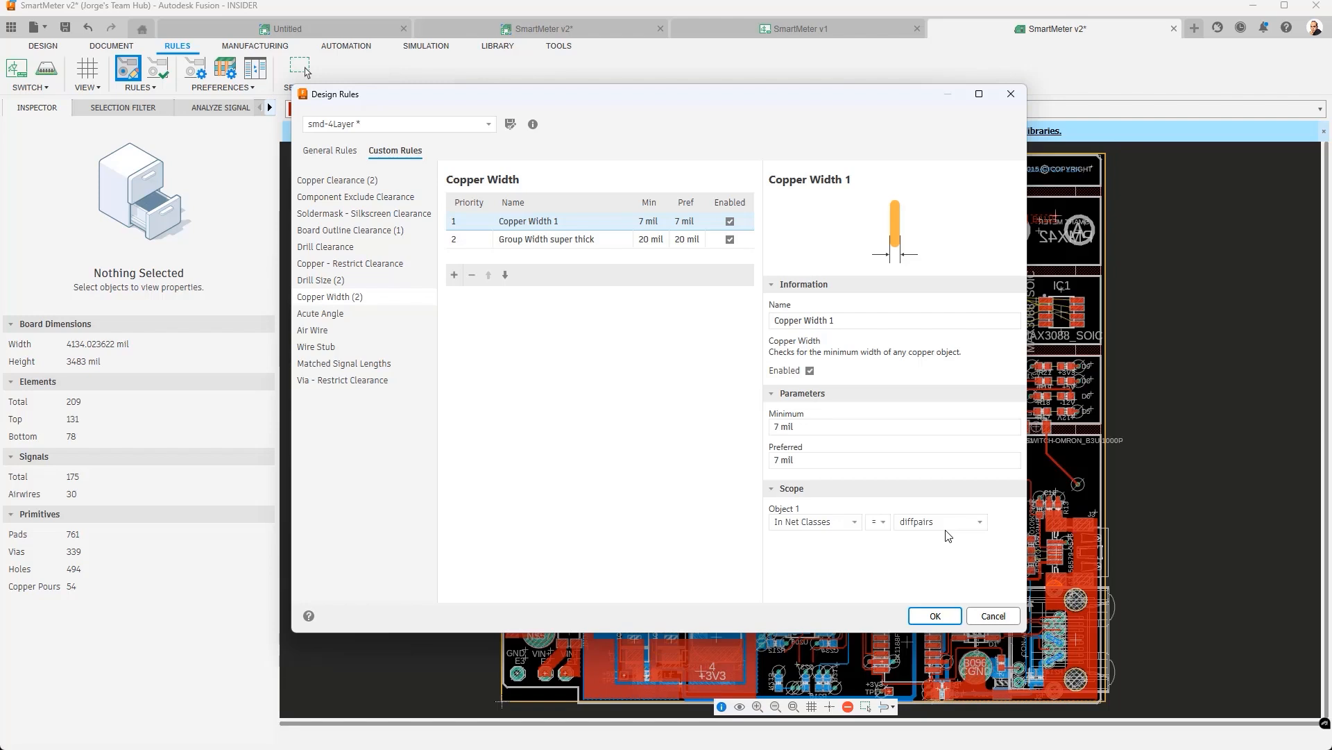
{"action": "left_click", "coordinate": [355, 186]}
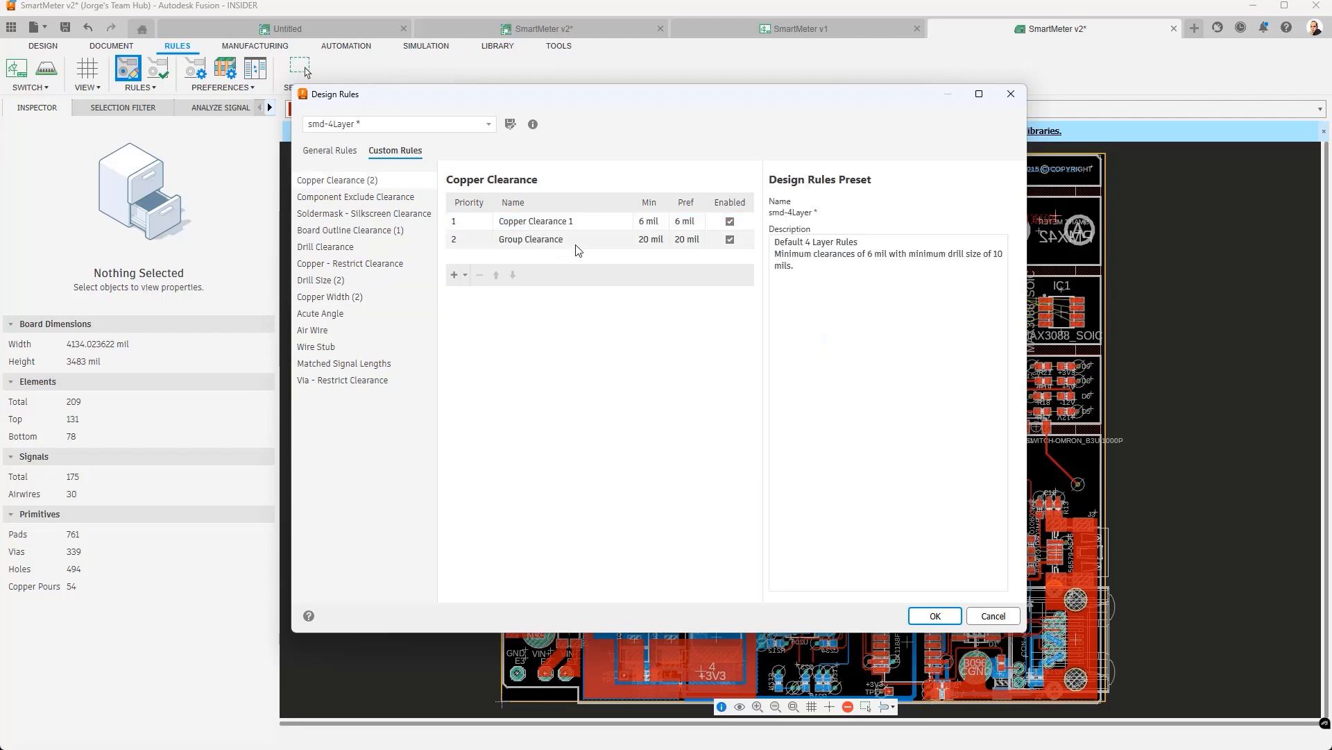
{"action": "left_click", "coordinate": [581, 223]}
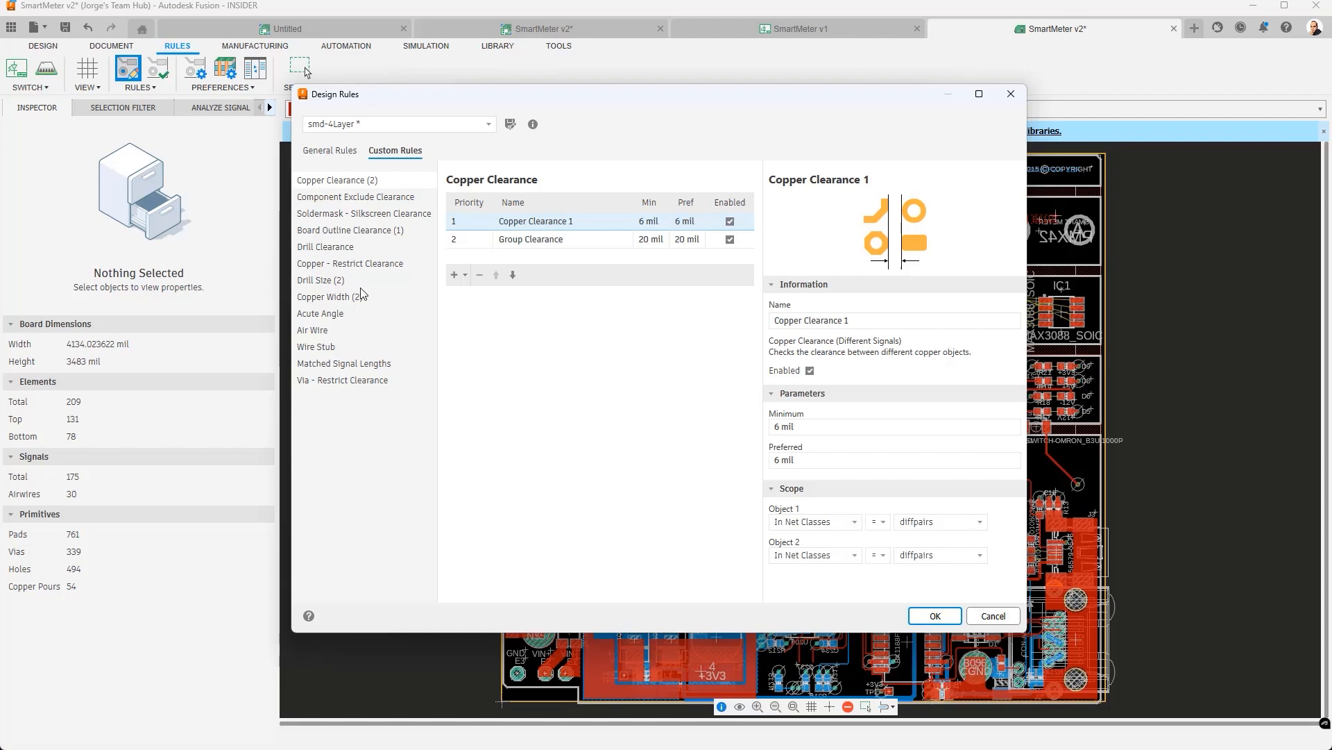
- Review the custom Drill Size 1 and Drill Size 2 rules, both 10 mil minimum and preferred
{"action": "left_click", "coordinate": [342, 280]}
{"action": "left_click", "coordinate": [525, 223]}
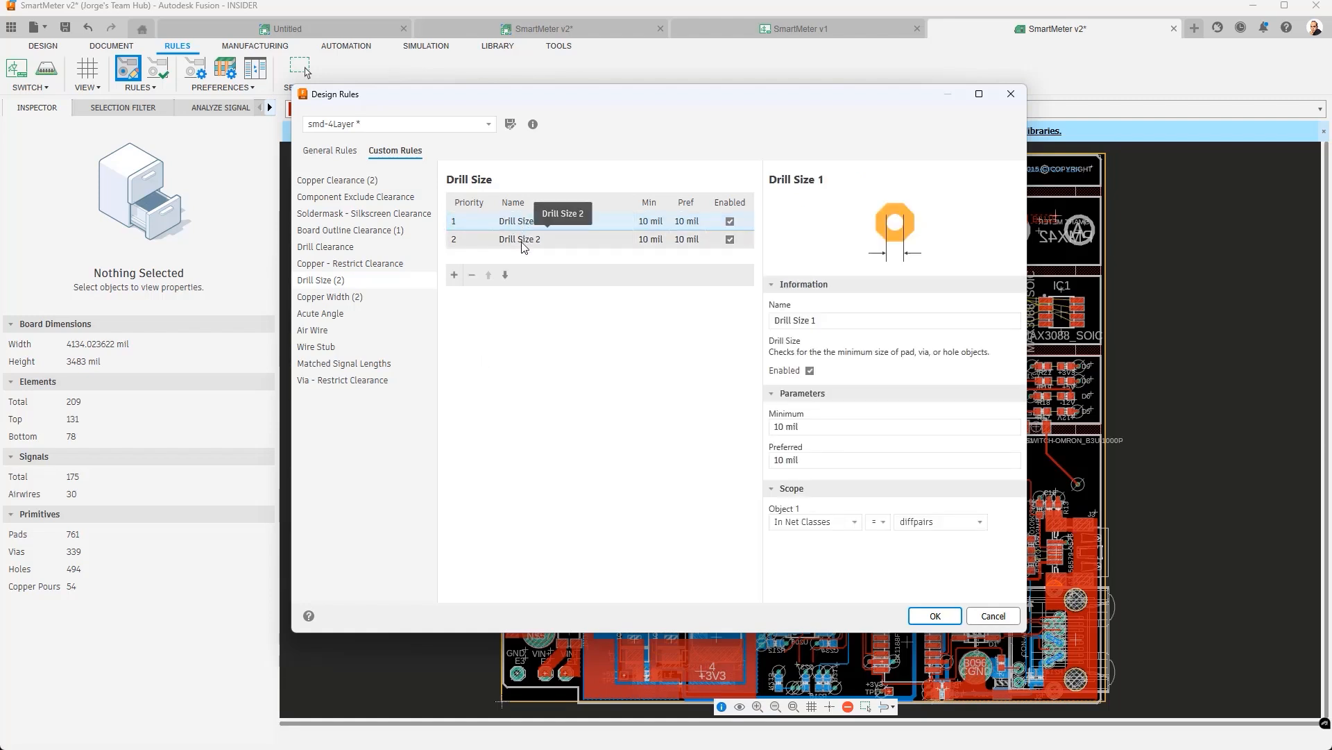
{"action": "left_click", "coordinate": [522, 245]}
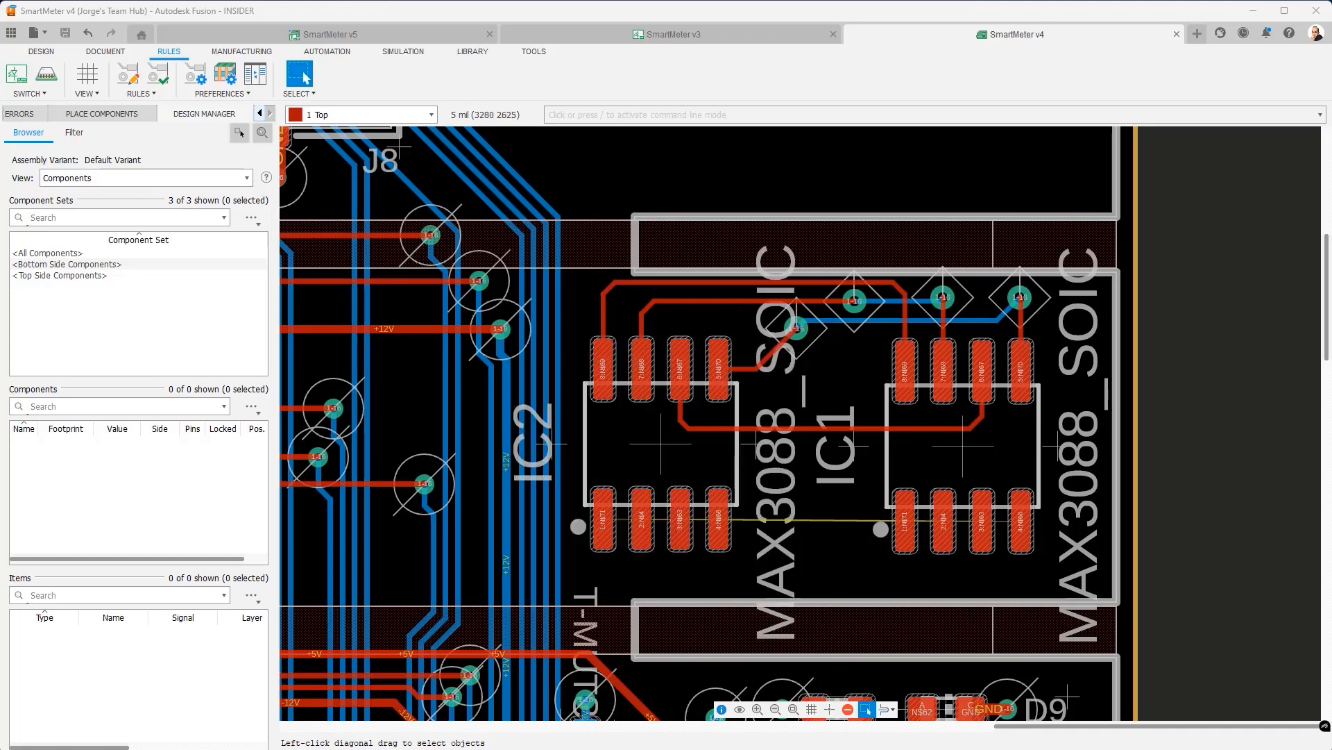
- Zoom into IC1 and open the SmartMeter v4 Design Rules with the smd-4Layer preset
{"action": "scroll", "coordinate": [728, 319], "scroll_direction": "up", "scroll_amount": 3}
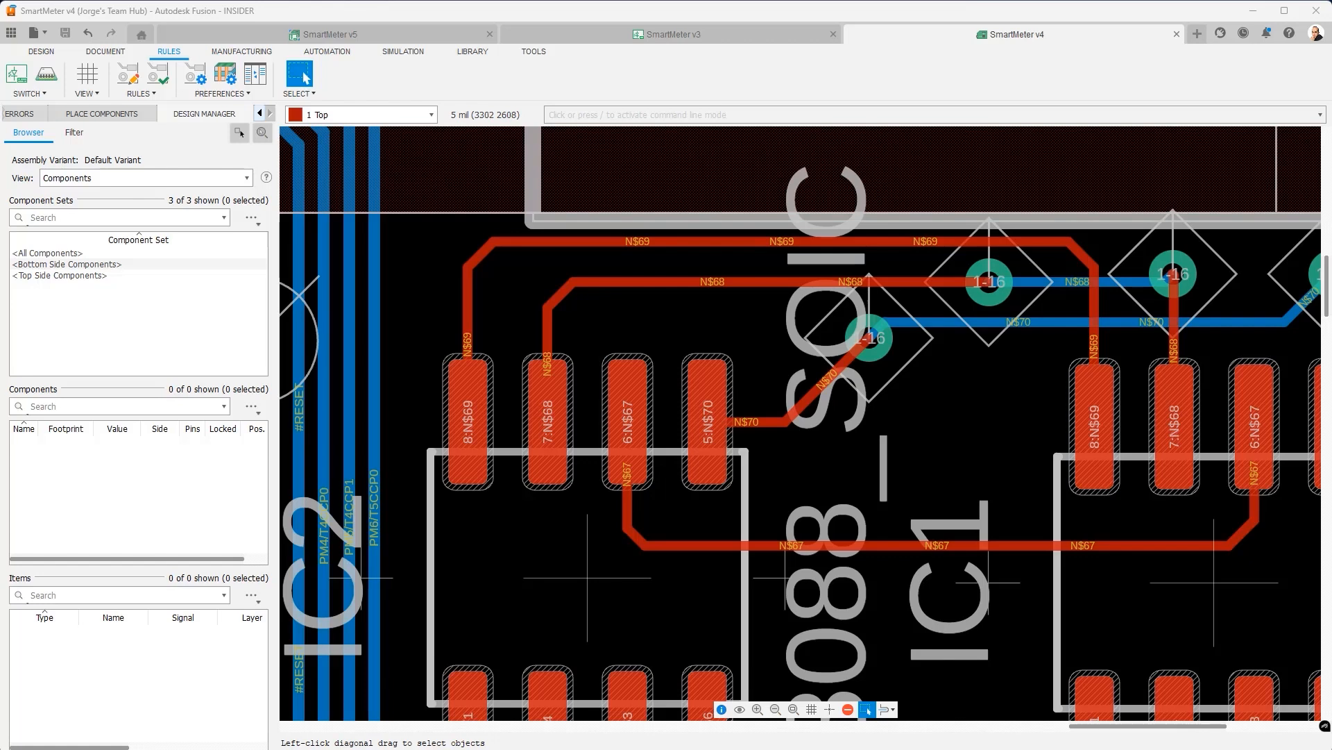
{"action": "left_click", "coordinate": [130, 79]}
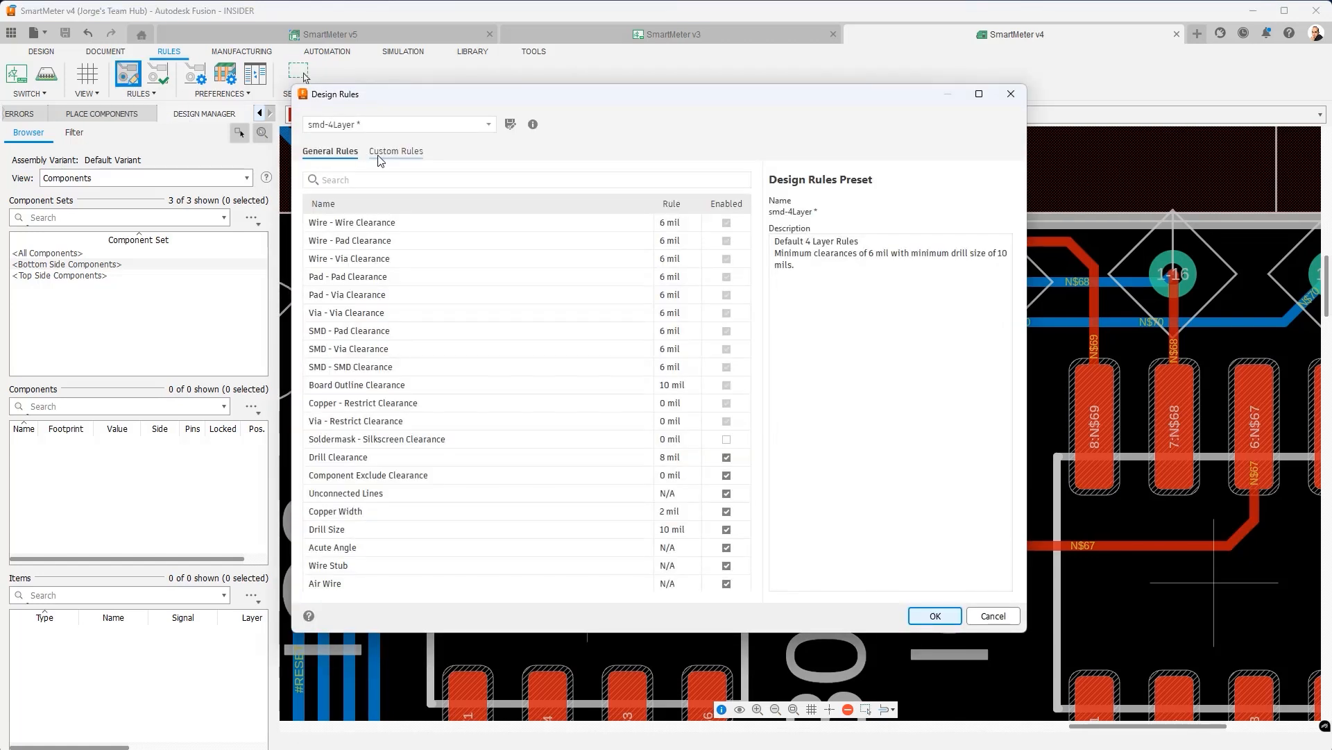
- Add a new custom Copper Width rule with 12 mil minimum and preferred width
{"action": "left_click", "coordinate": [384, 156]}
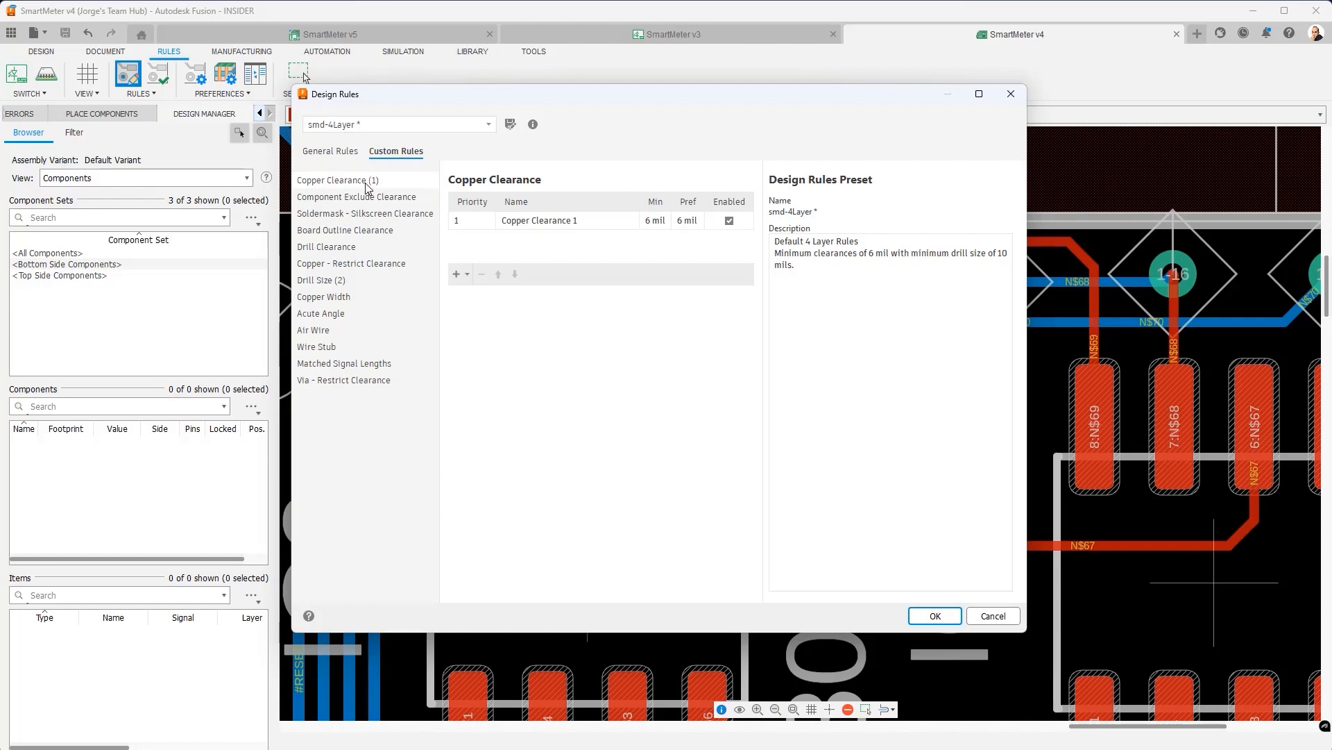
{"action": "left_click", "coordinate": [340, 298]}
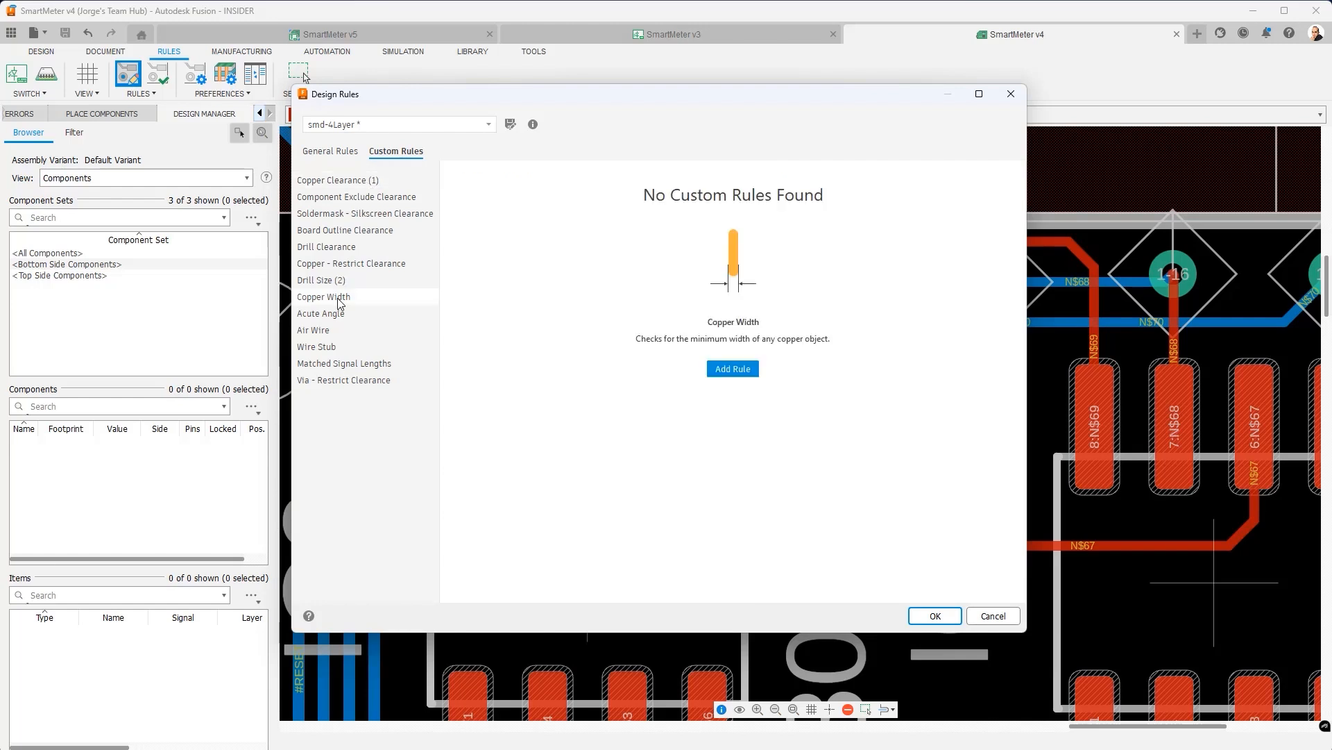
{"action": "left_click", "coordinate": [733, 368]}
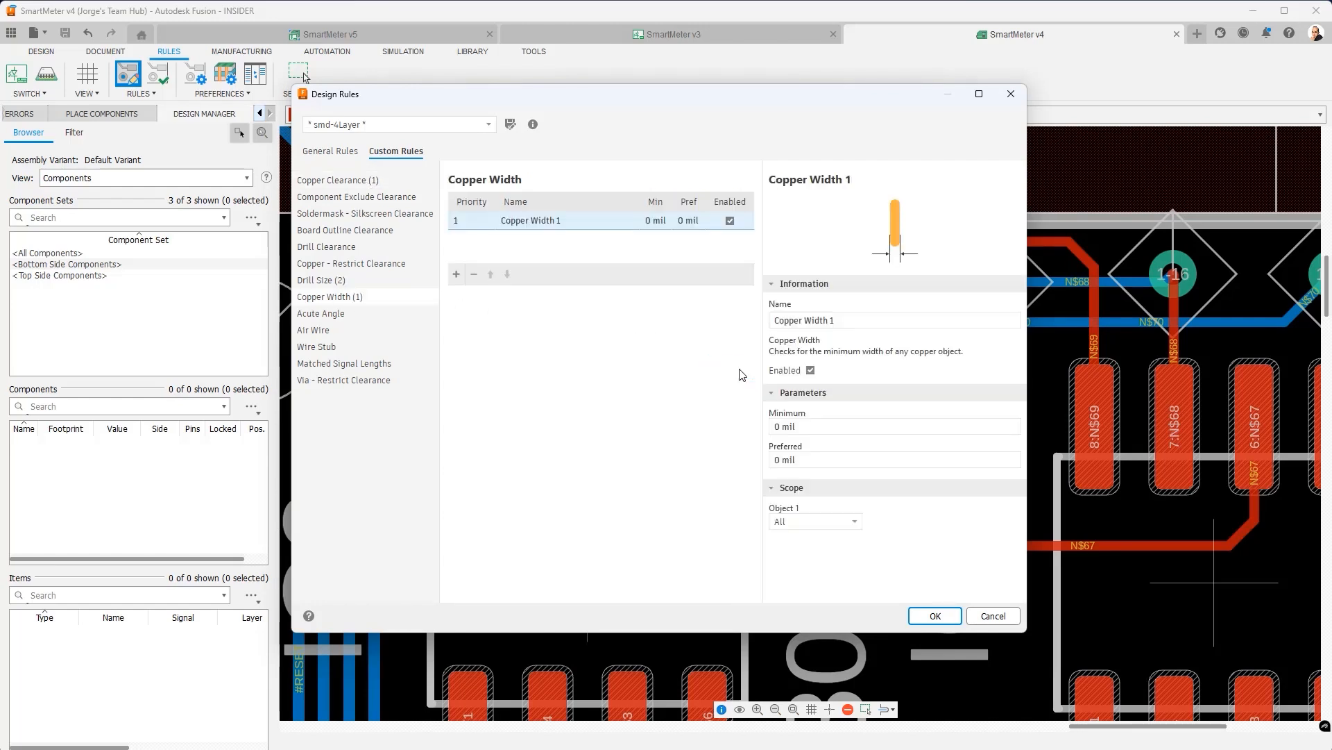
{"action": "left_click", "coordinate": [798, 429]}
{"action": "type", "text": "12"}
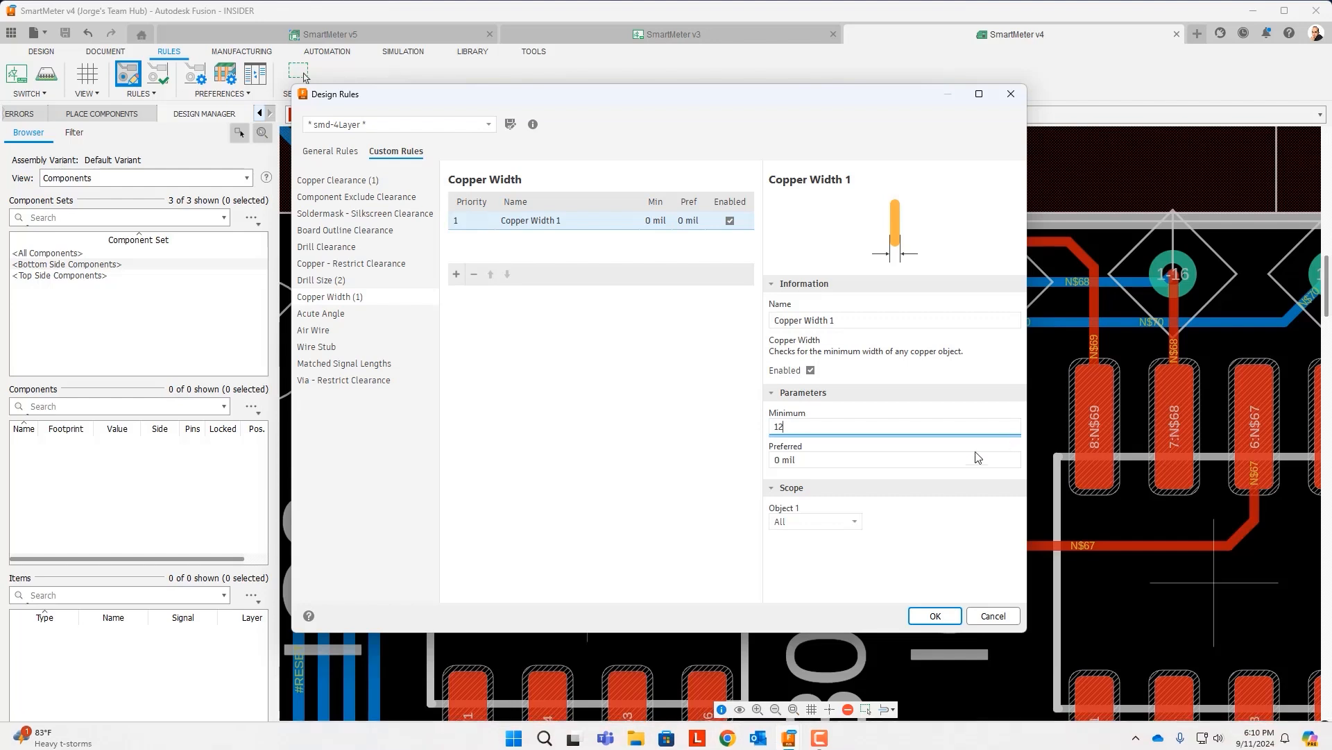
{"action": "left_click", "coordinate": [979, 458]}
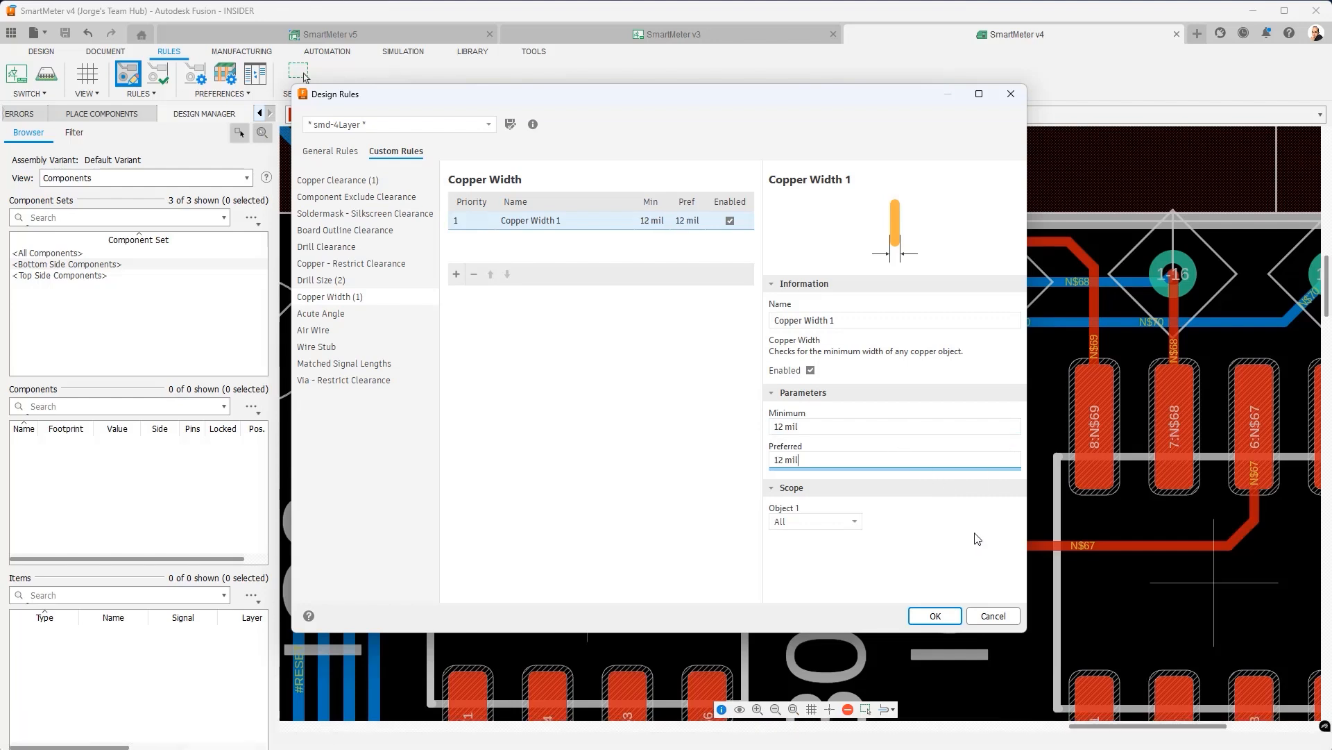
- Scope the rule to In Signal N$68 and On Signal Layers Top
{"action": "left_click", "coordinate": [856, 523]}
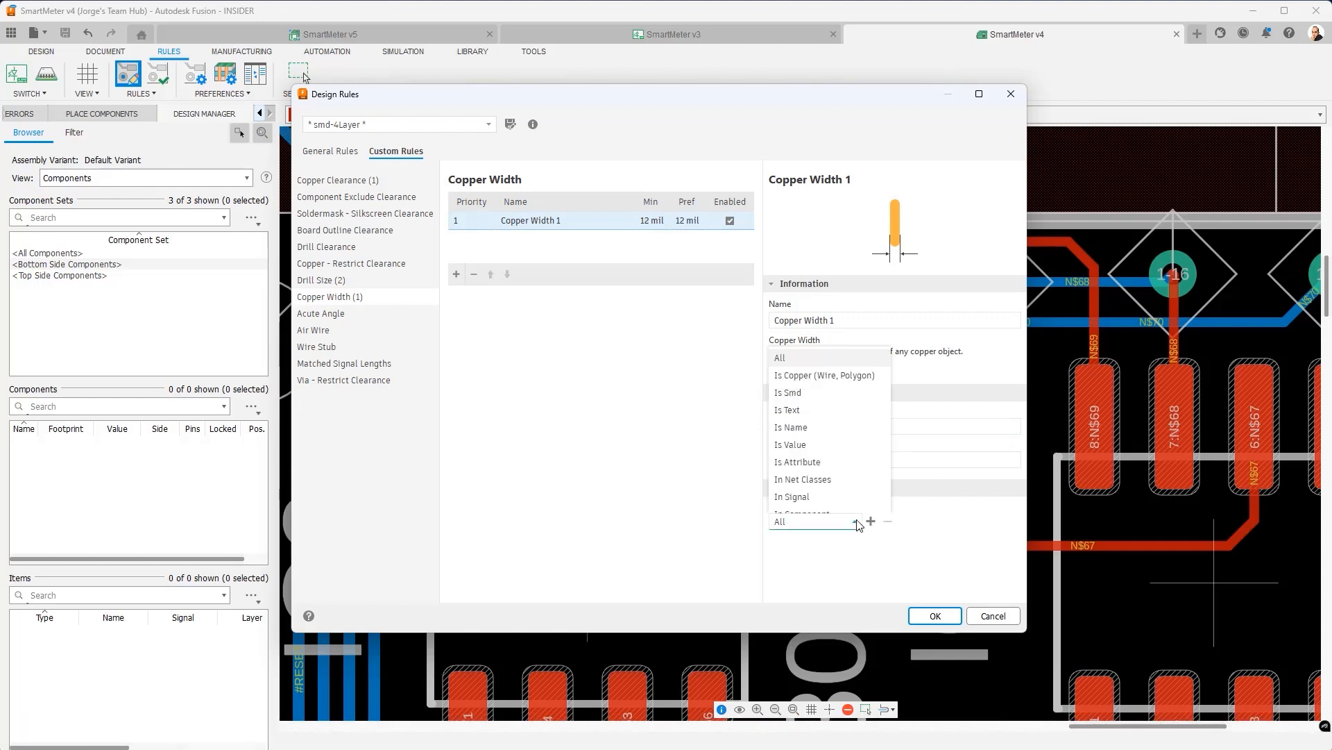
{"action": "left_click", "coordinate": [821, 489]}
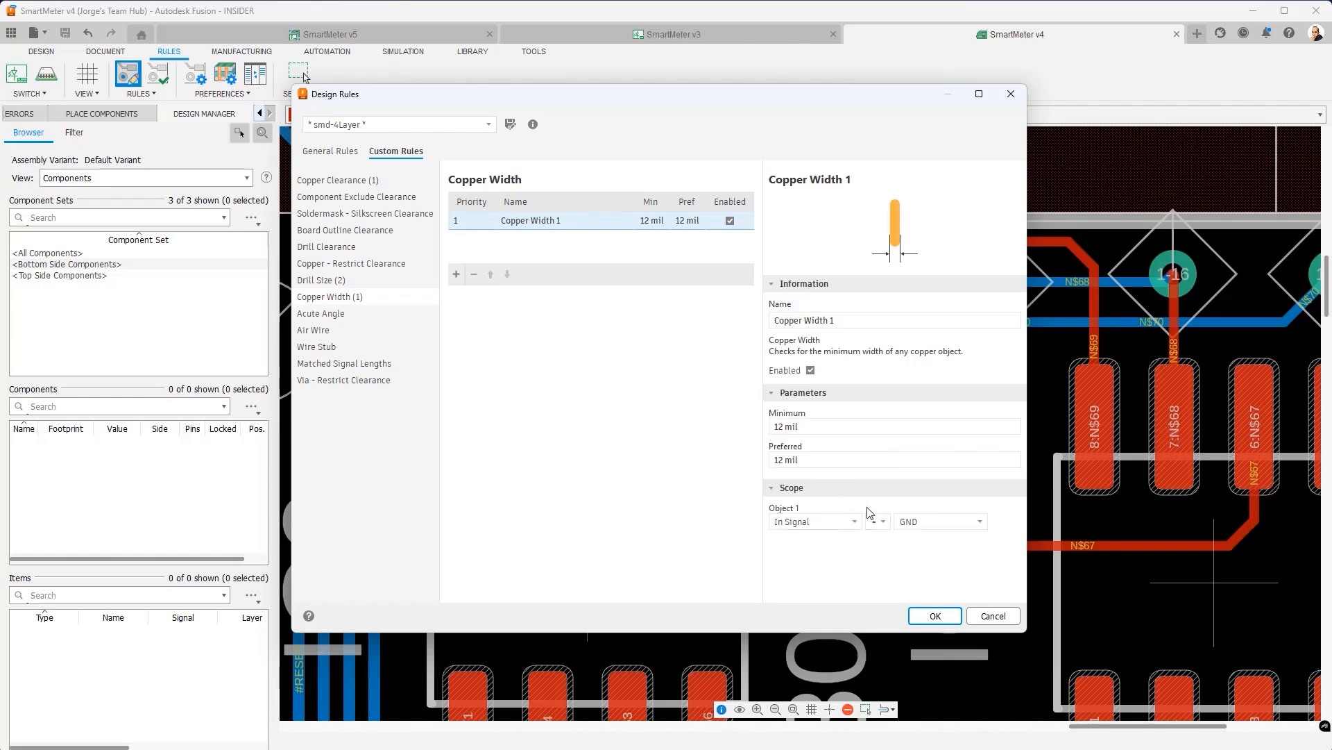
{"action": "left_click", "coordinate": [980, 524]}
{"action": "scroll", "coordinate": [938, 442], "scroll_direction": "down", "scroll_amount": 8}
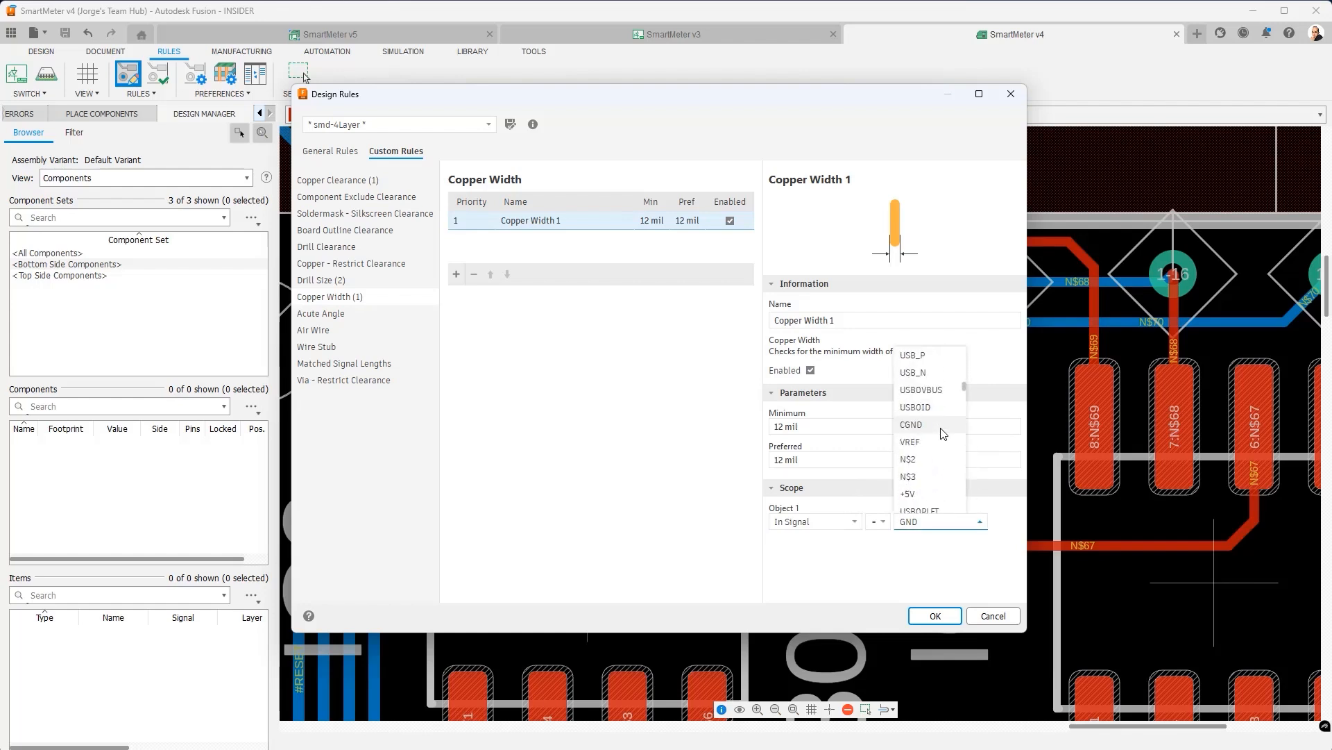
{"action": "scroll", "coordinate": [938, 442], "scroll_direction": "down", "scroll_amount": 10}
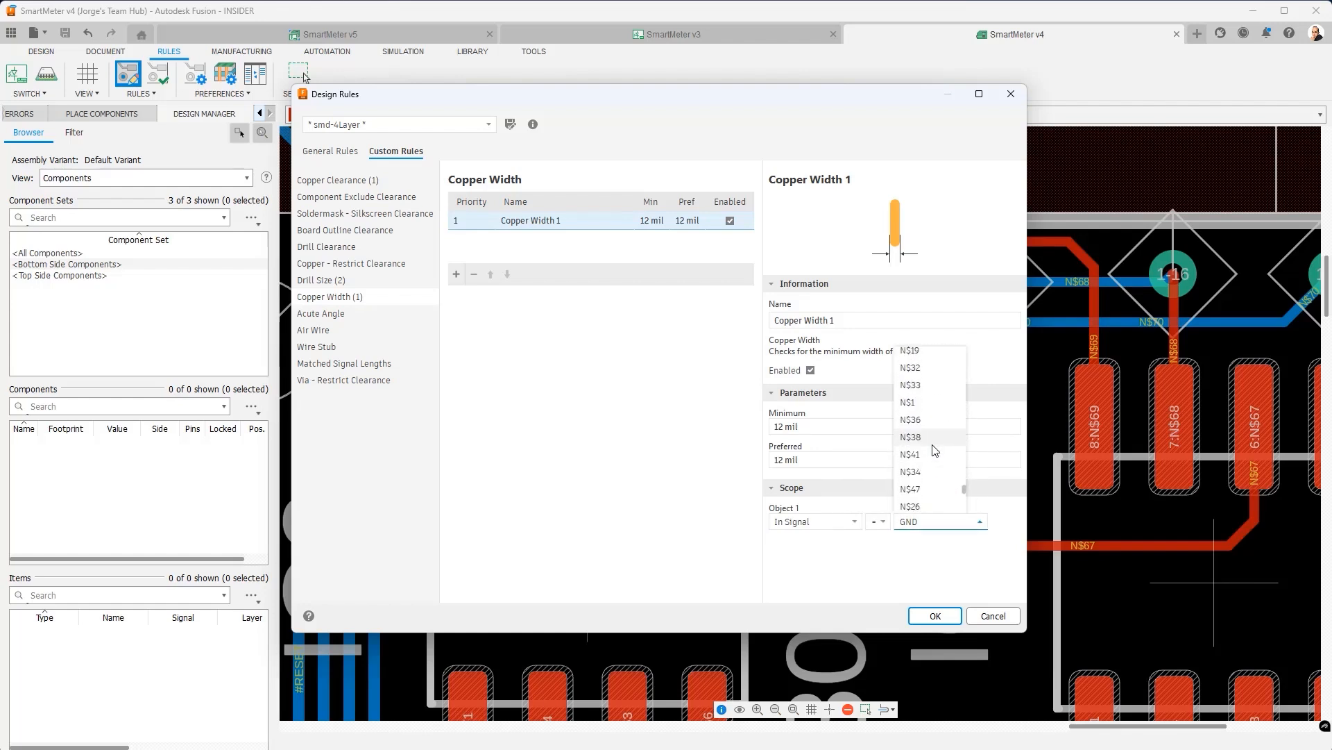
{"action": "scroll", "coordinate": [934, 456], "scroll_direction": "down", "scroll_amount": 5}
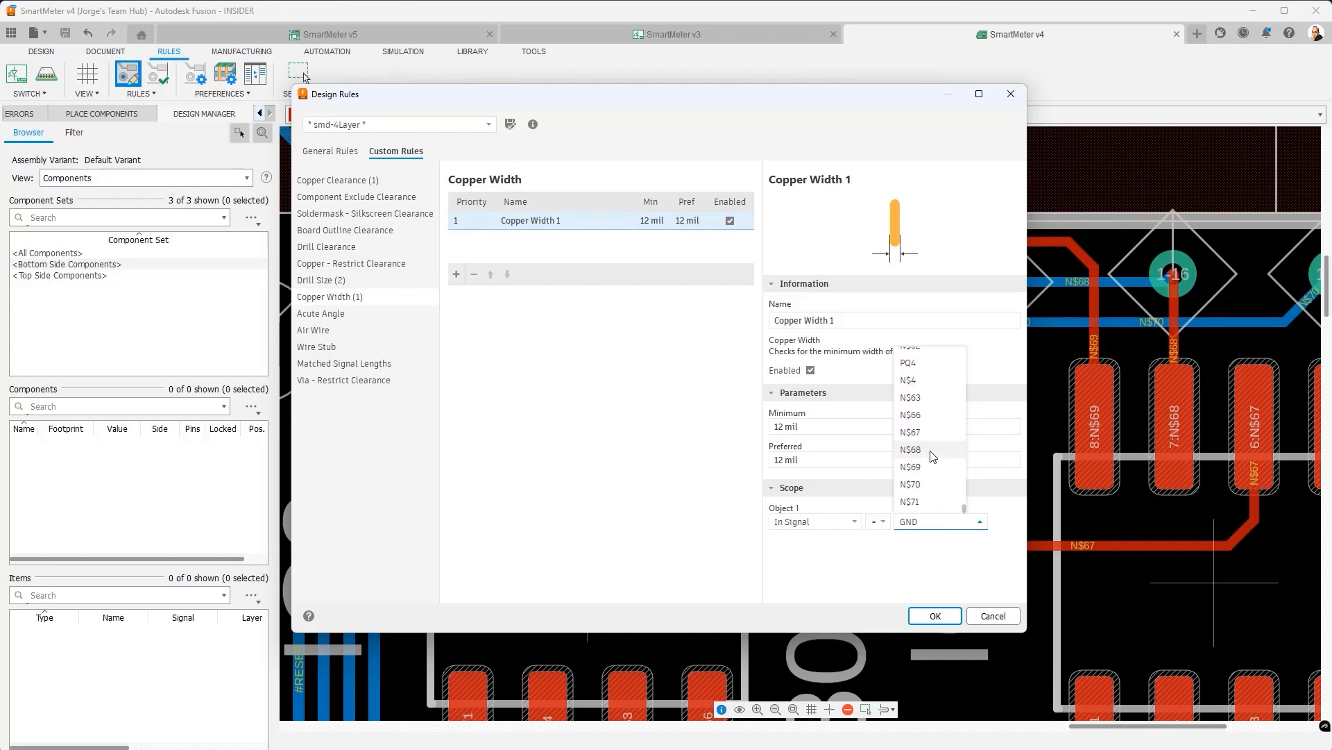
{"action": "left_click", "coordinate": [931, 451]}
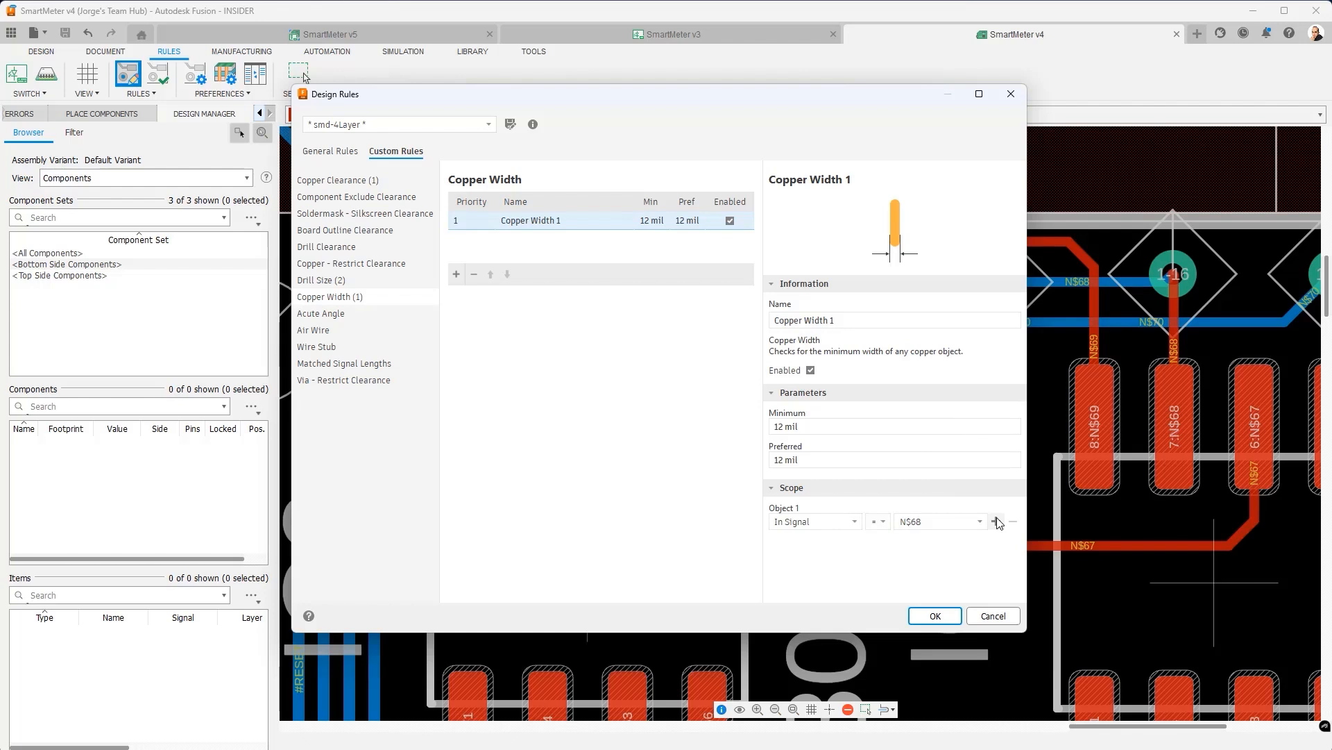
{"action": "left_click", "coordinate": [996, 521]}
{"action": "left_click", "coordinate": [855, 541]}
{"action": "scroll", "coordinate": [847, 429], "scroll_direction": "down", "scroll_amount": 1}
{"action": "left_click", "coordinate": [818, 488]}
- Rename the rule to 'Top Copper Width N$68' and apply the design rules with OK
{"action": "left_click_drag", "start_coordinate": [851, 319], "coordinate": [756, 317]}
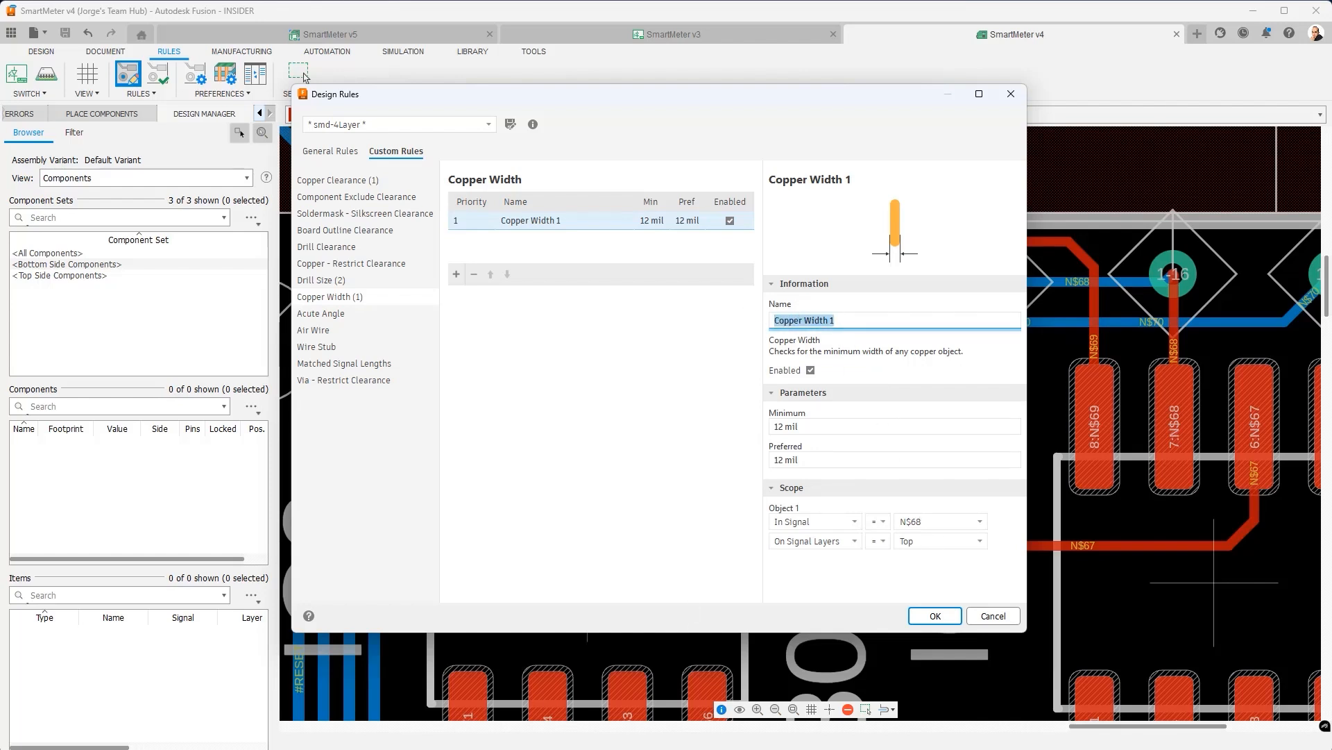
{"action": "type", "text": "T"}
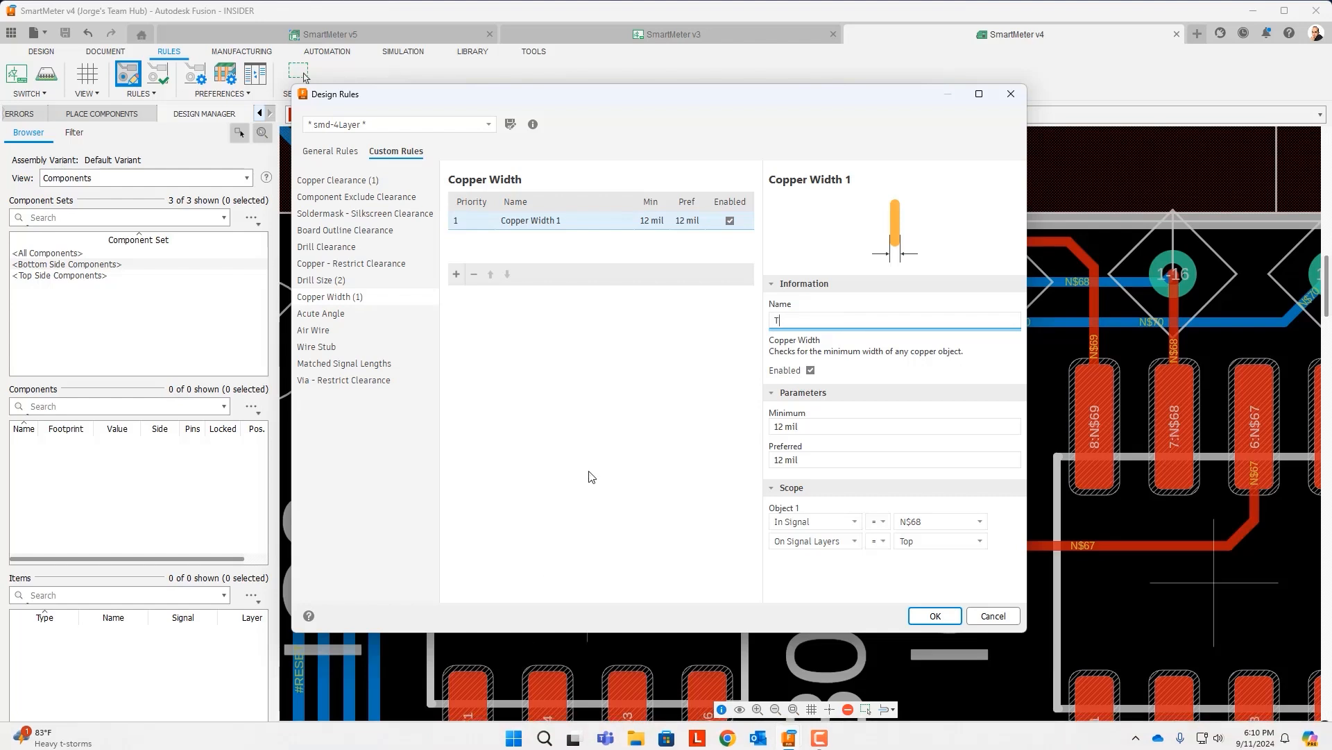
{"action": "type", "text": "op"}
{"action": "type", "text": " Coper"}
{"action": "type", "text": "p"}
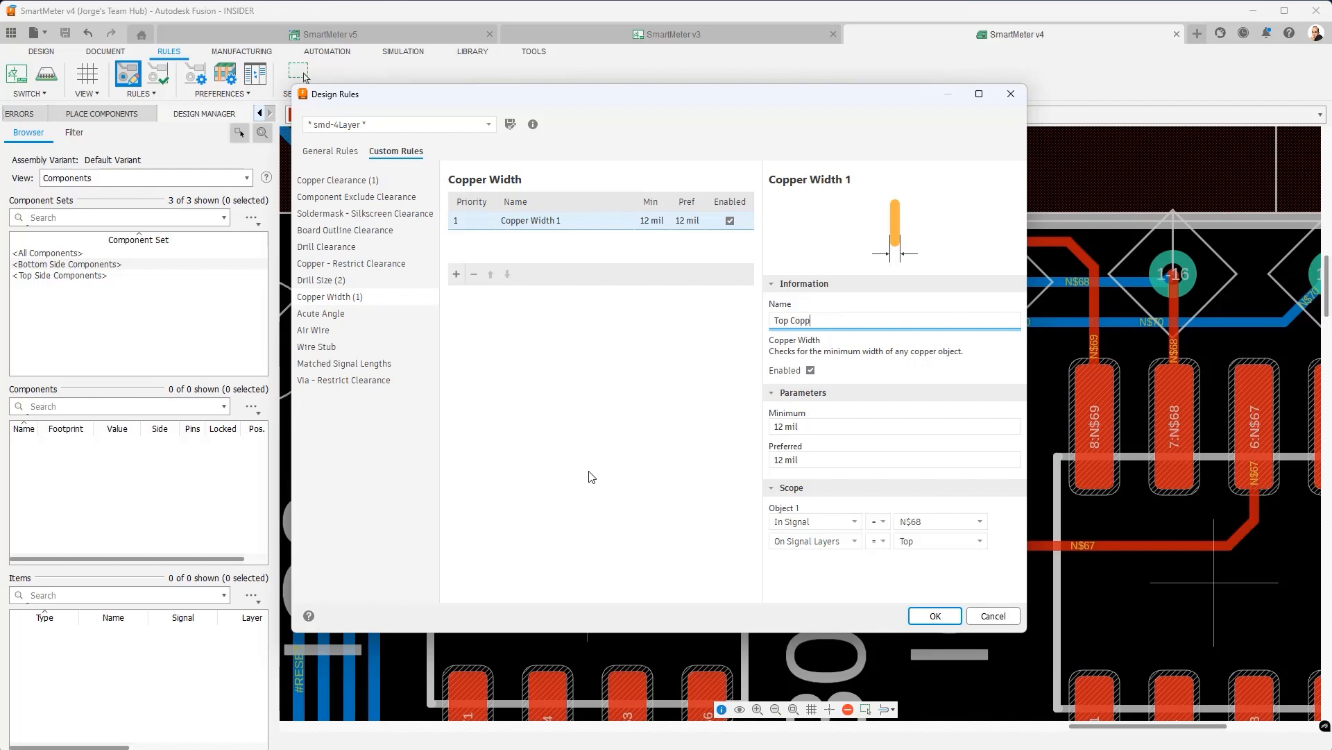
{"action": "type", "text": "er Width N$68"}
{"action": "left_click", "coordinate": [872, 424]}
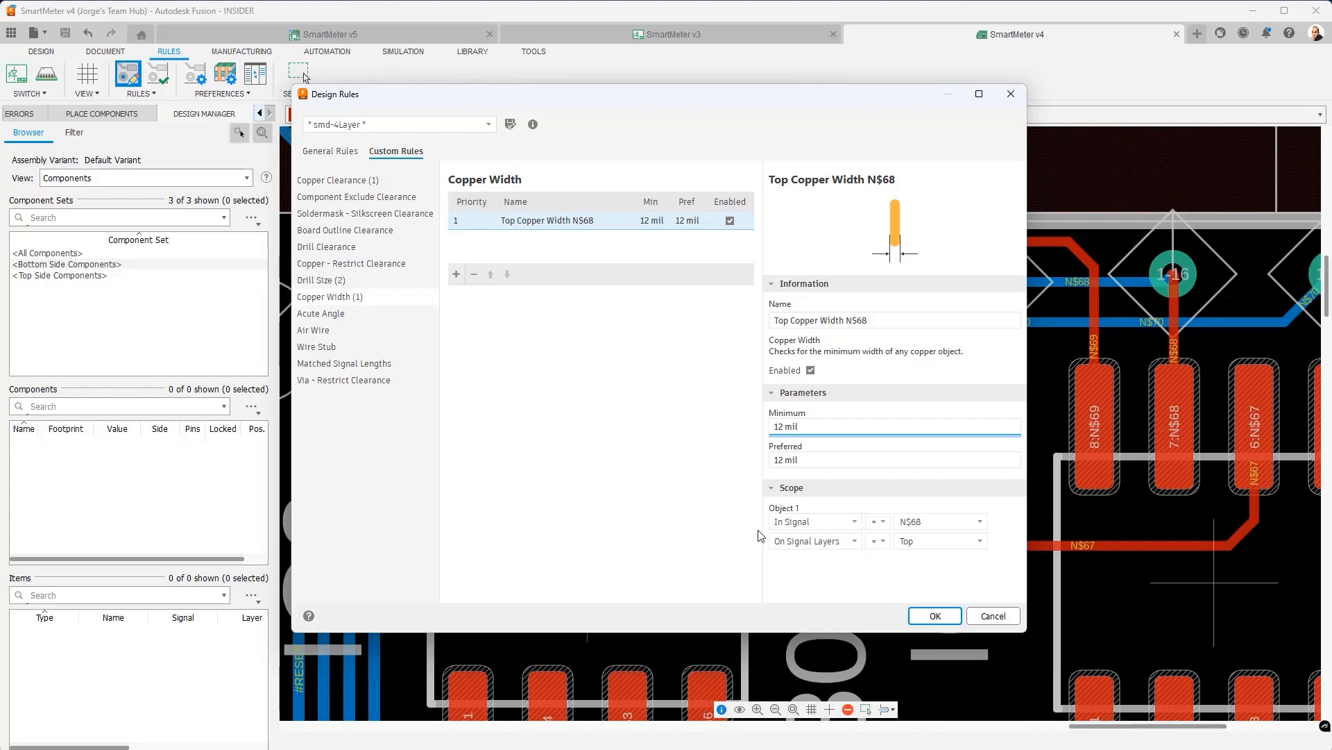
{"action": "left_click", "coordinate": [934, 616]}
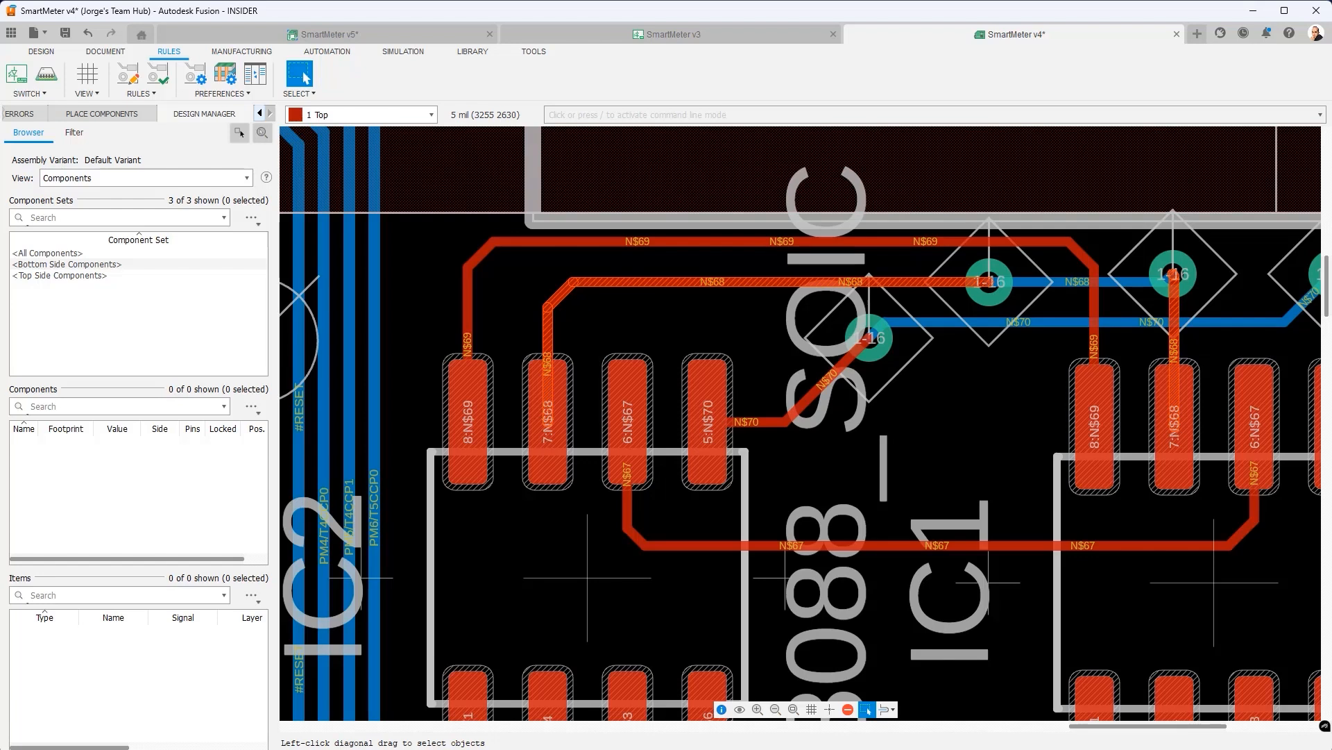
- Unroute the left and right N$68 traces above IC1, same layer only, back to airwires
{"action": "left_click", "coordinate": [41, 52]}
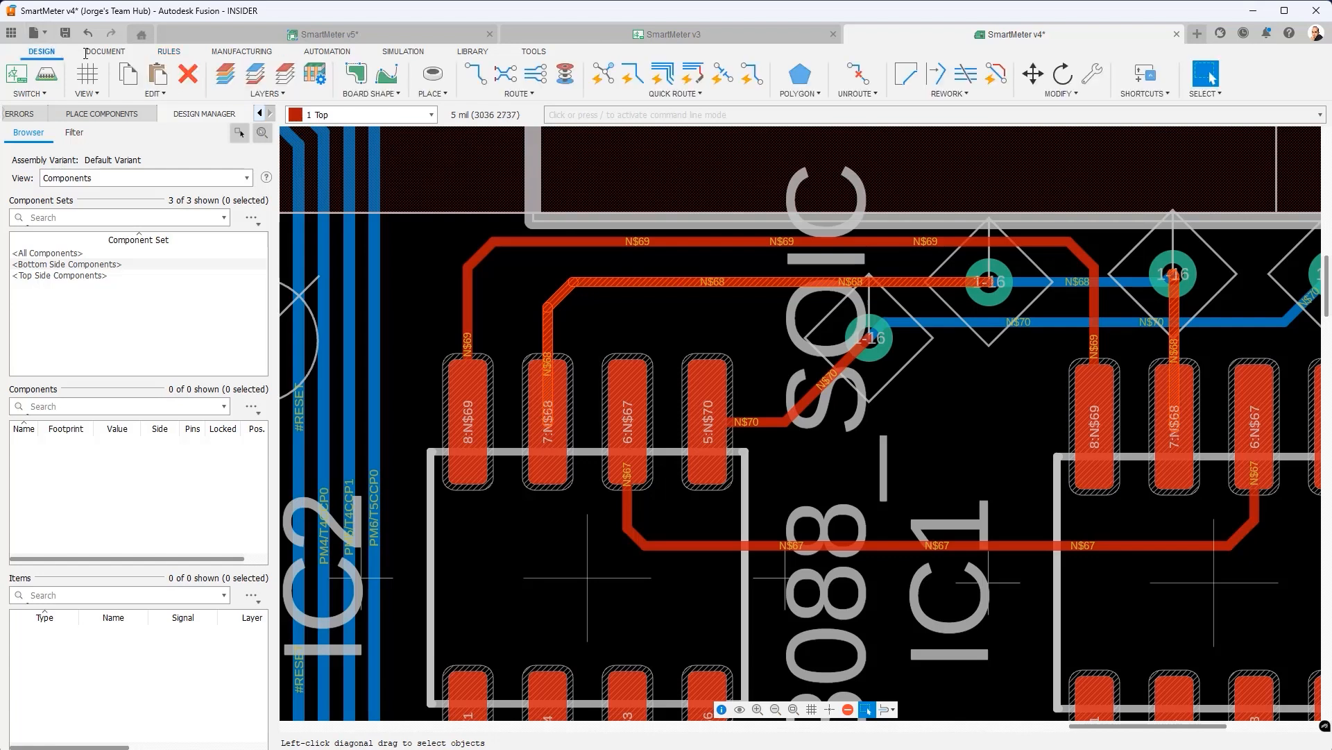
{"action": "left_click", "coordinate": [858, 73]}
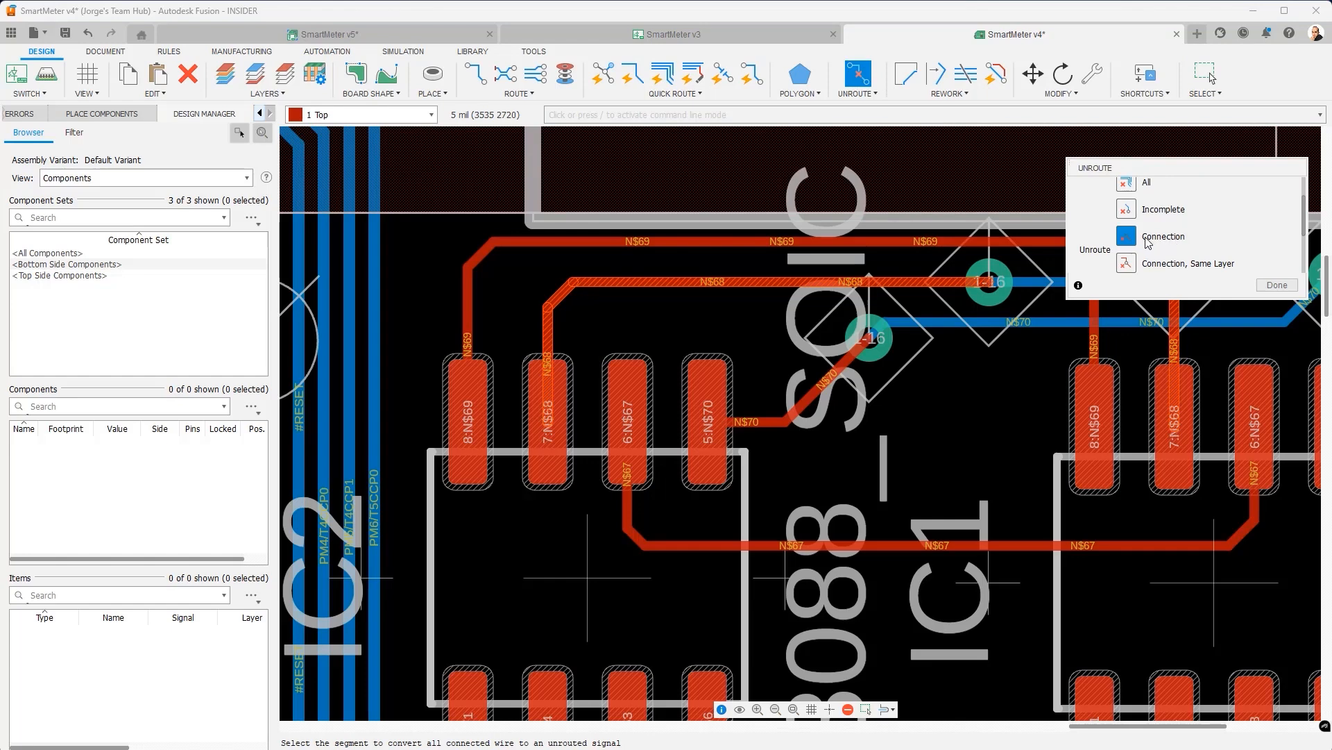
{"action": "left_click", "coordinate": [1126, 264]}
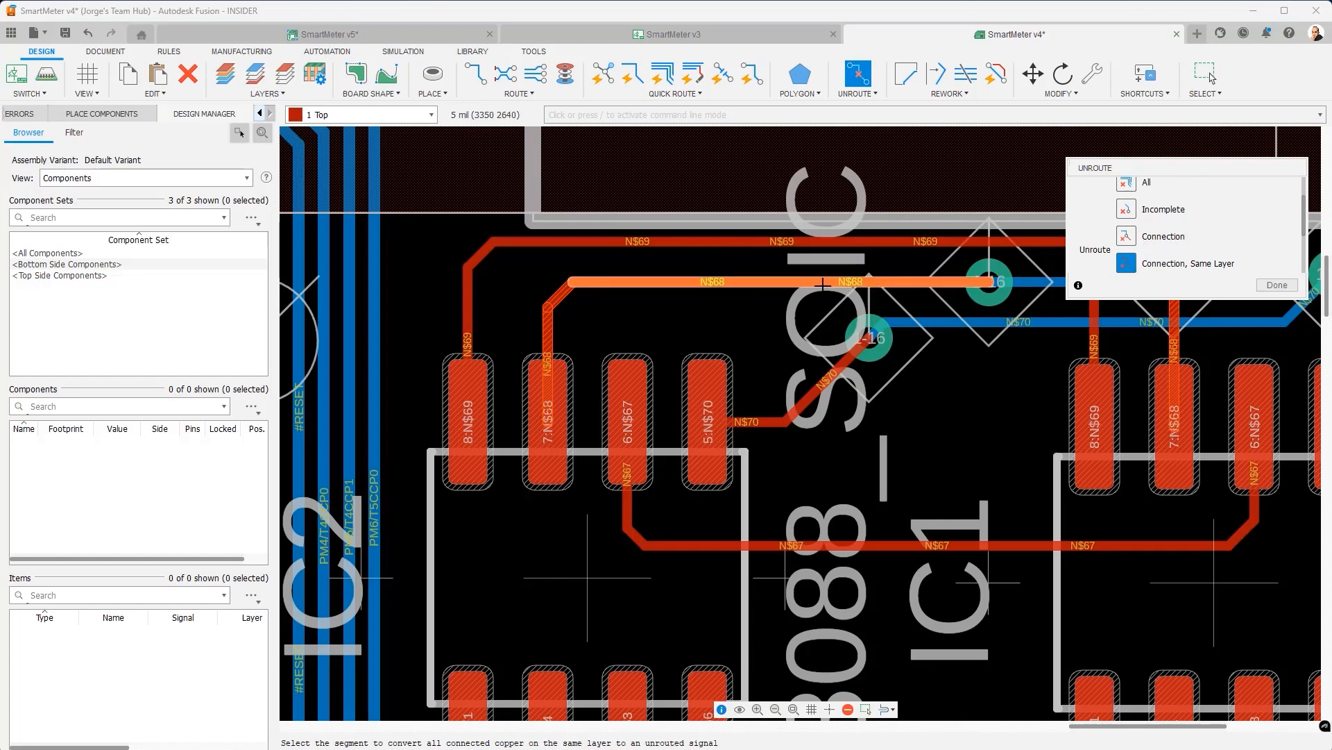
{"action": "left_click", "coordinate": [722, 282]}
{"action": "left_click", "coordinate": [1171, 348]}
{"action": "left_click", "coordinate": [1276, 285]}
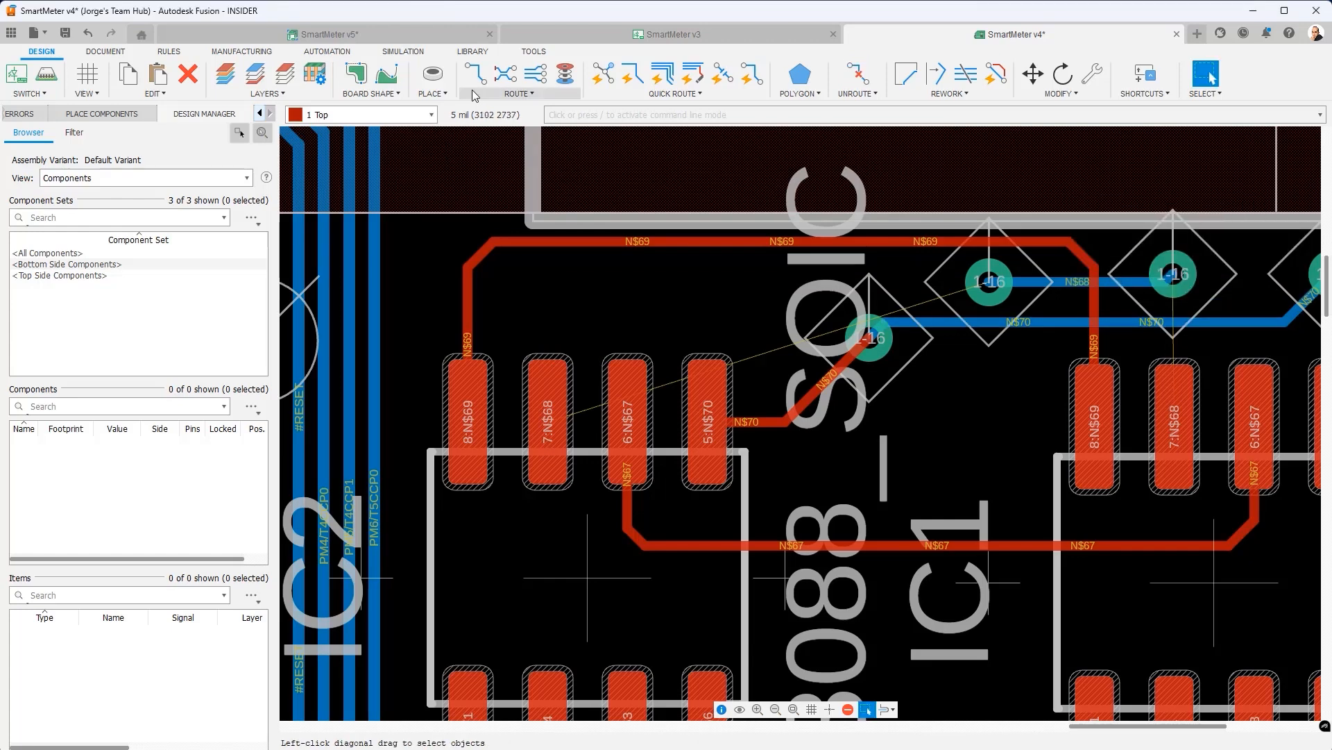
{"action": "left_click", "coordinate": [476, 71]}
- Route the N$68 trace from pad 7 diagonally up to the via, cancelling an extra route
{"action": "left_click", "coordinate": [549, 409]}
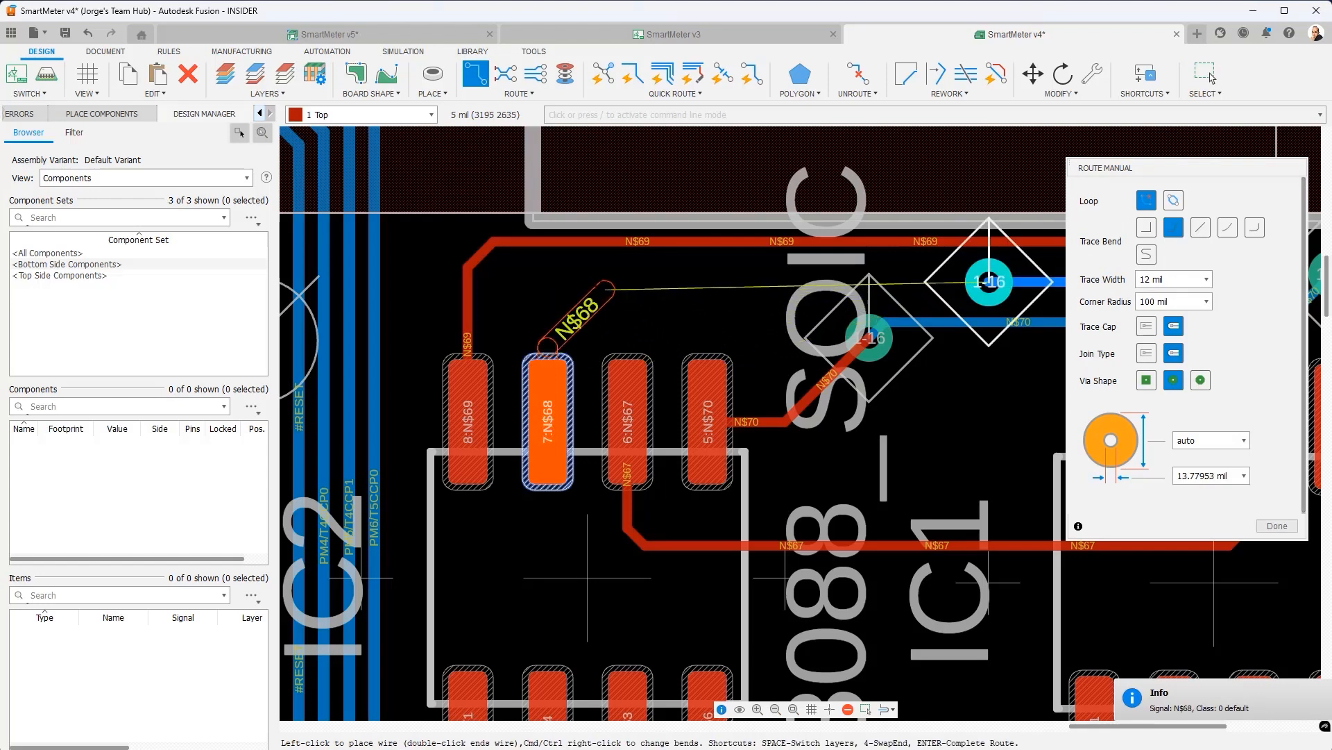
{"action": "left_click", "coordinate": [583, 281]}
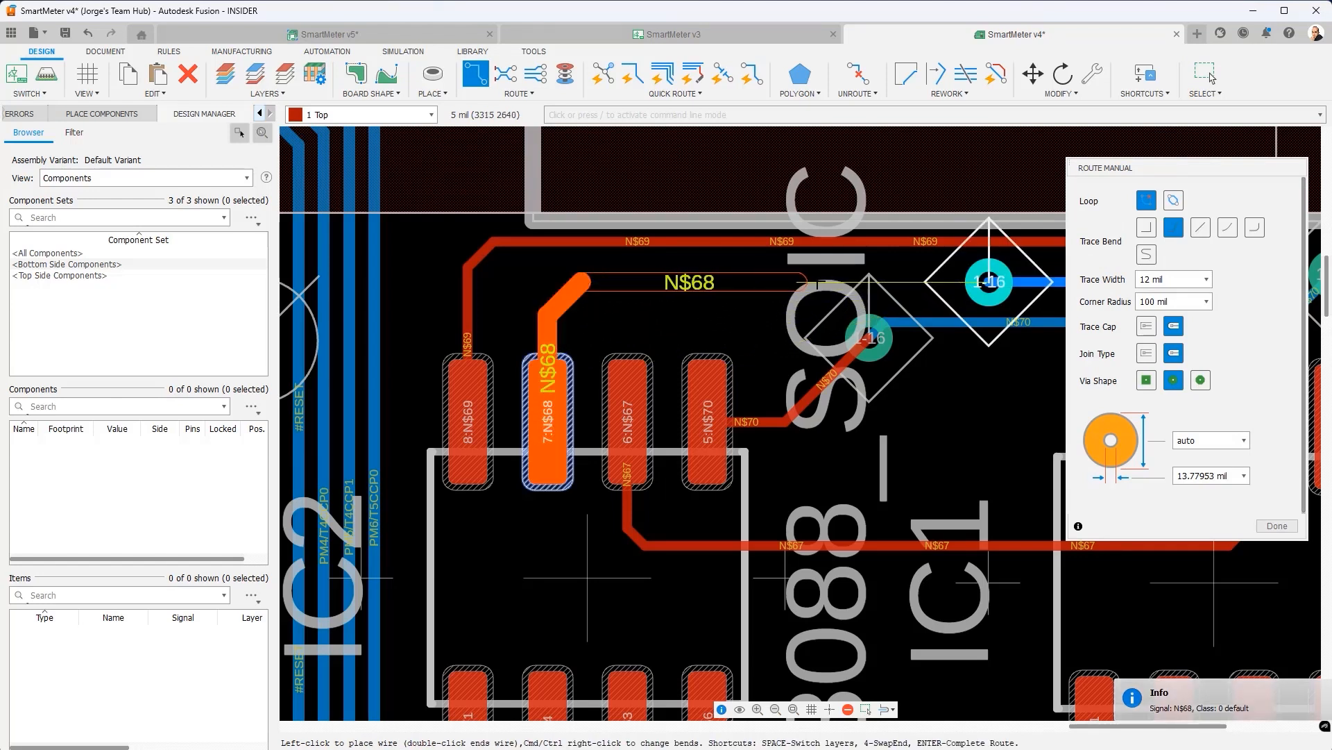
{"action": "left_click", "coordinate": [978, 284]}
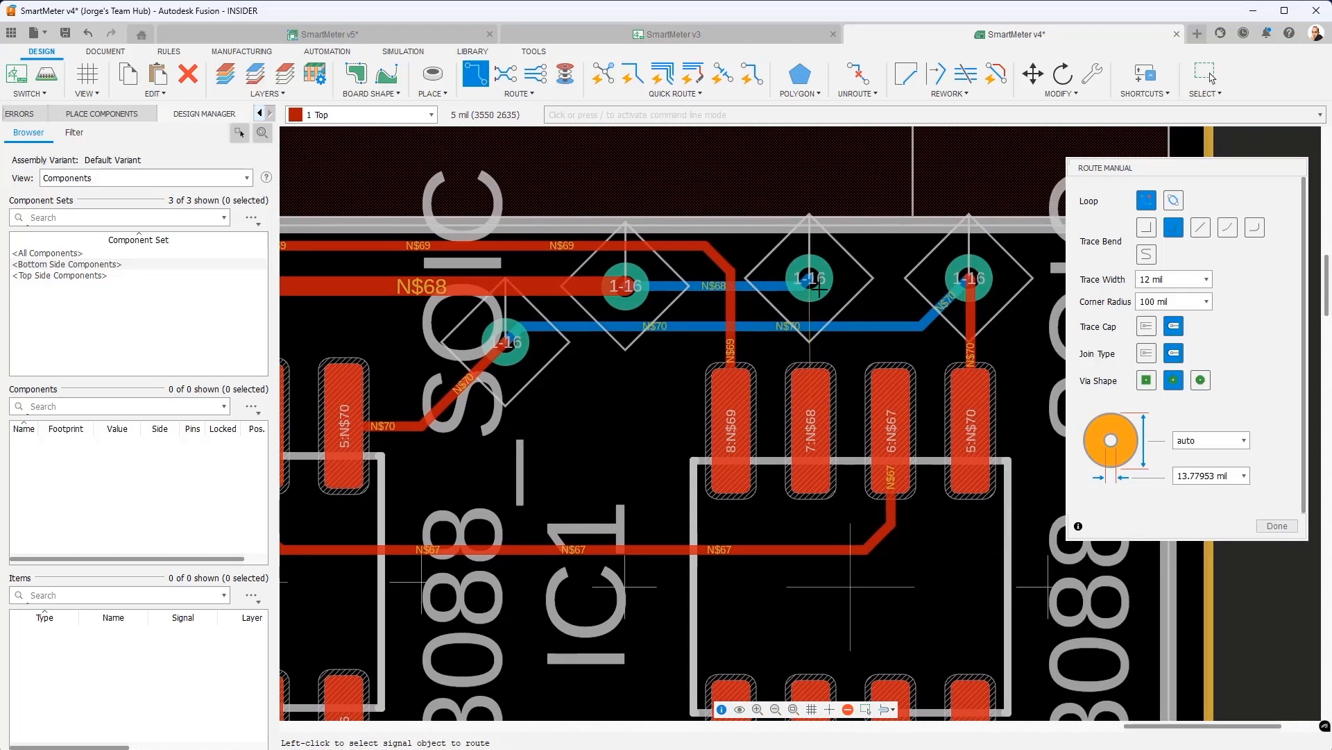
{"action": "left_click", "coordinate": [807, 434]}
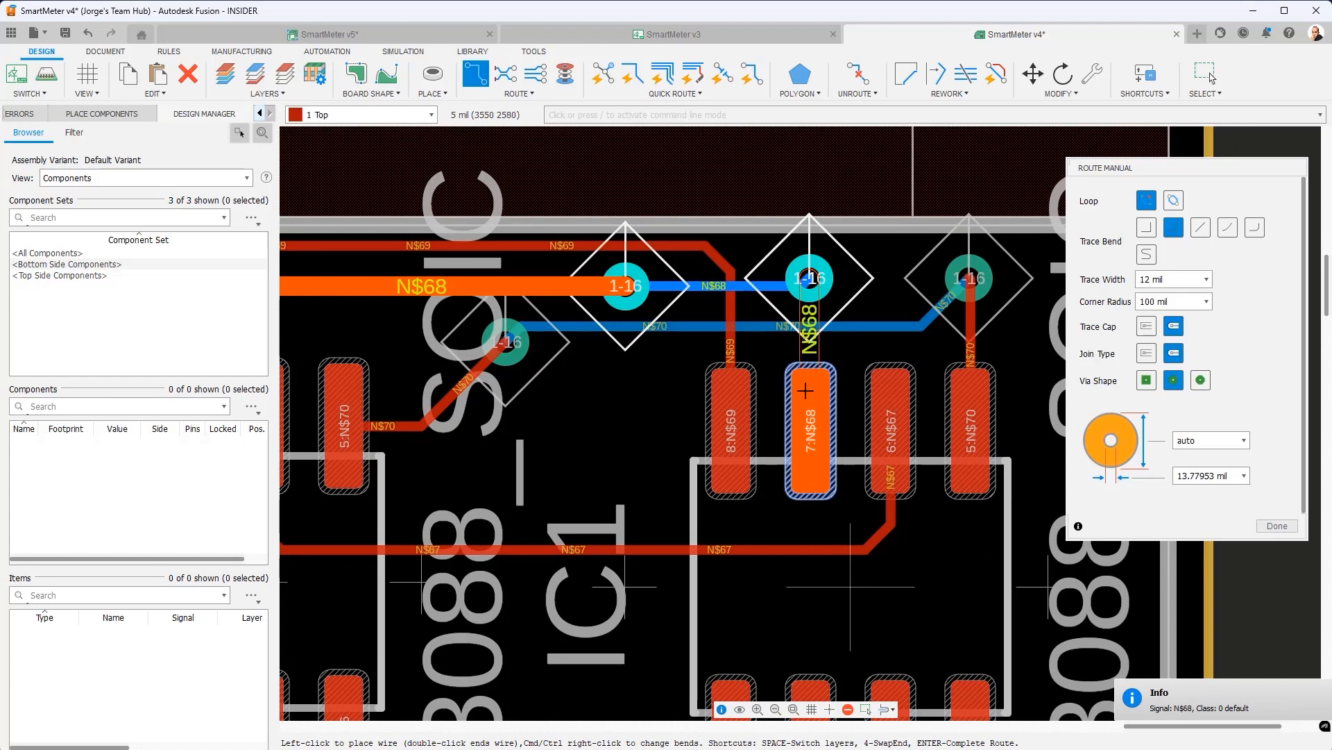
{"action": "key", "text": "Escape"}
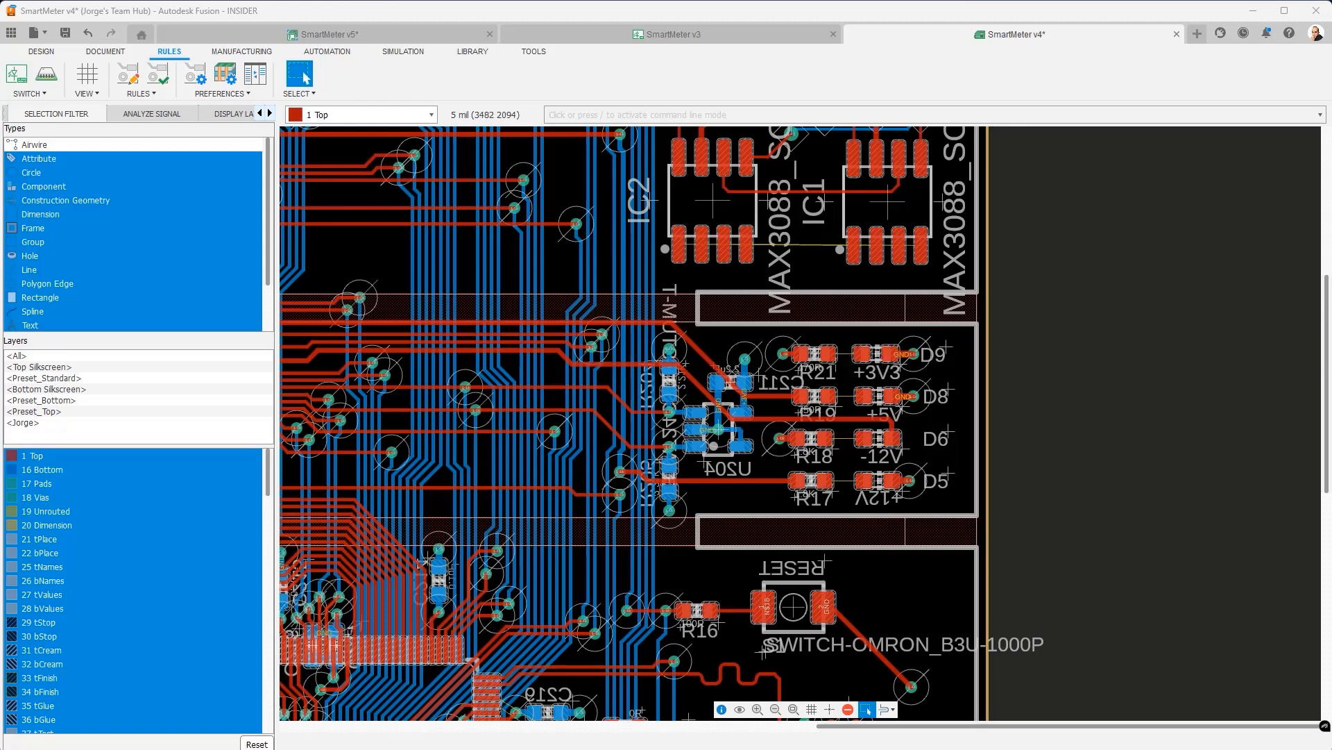
- Group the D5–D9 LEDs and R17–R21 resistors into a new group named Diodes
{"action": "left_click", "coordinate": [33, 146]}
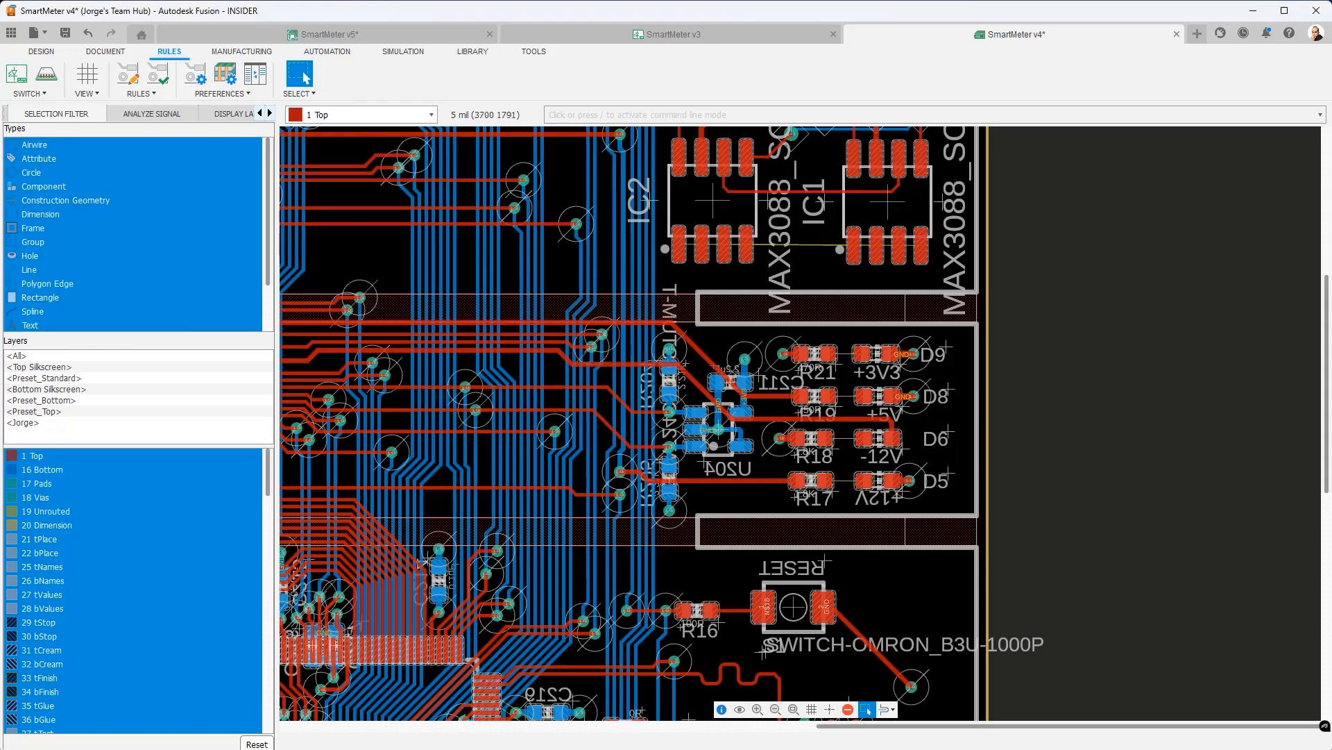
{"action": "left_click_drag", "start_coordinate": [948, 500], "coordinate": [771, 337]}
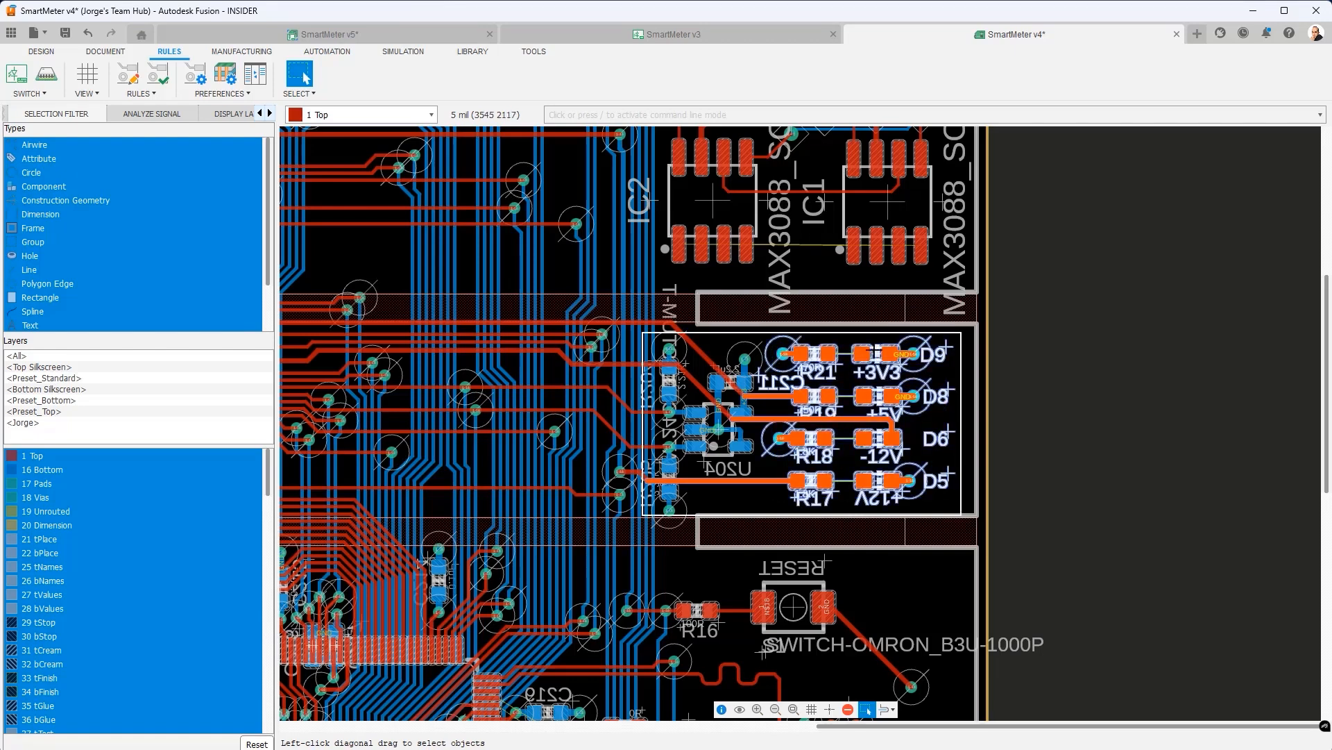
{"action": "right_click", "coordinate": [879, 352]}
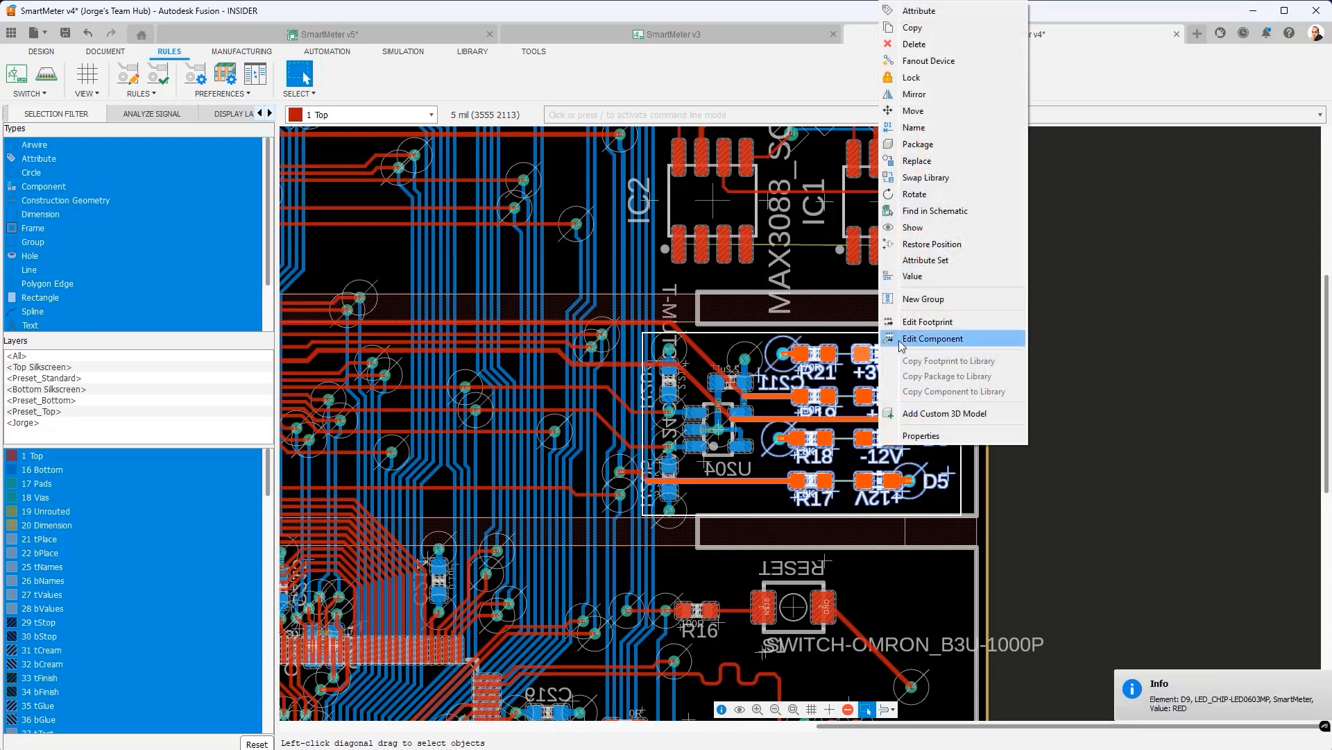
{"action": "left_click", "coordinate": [924, 299]}
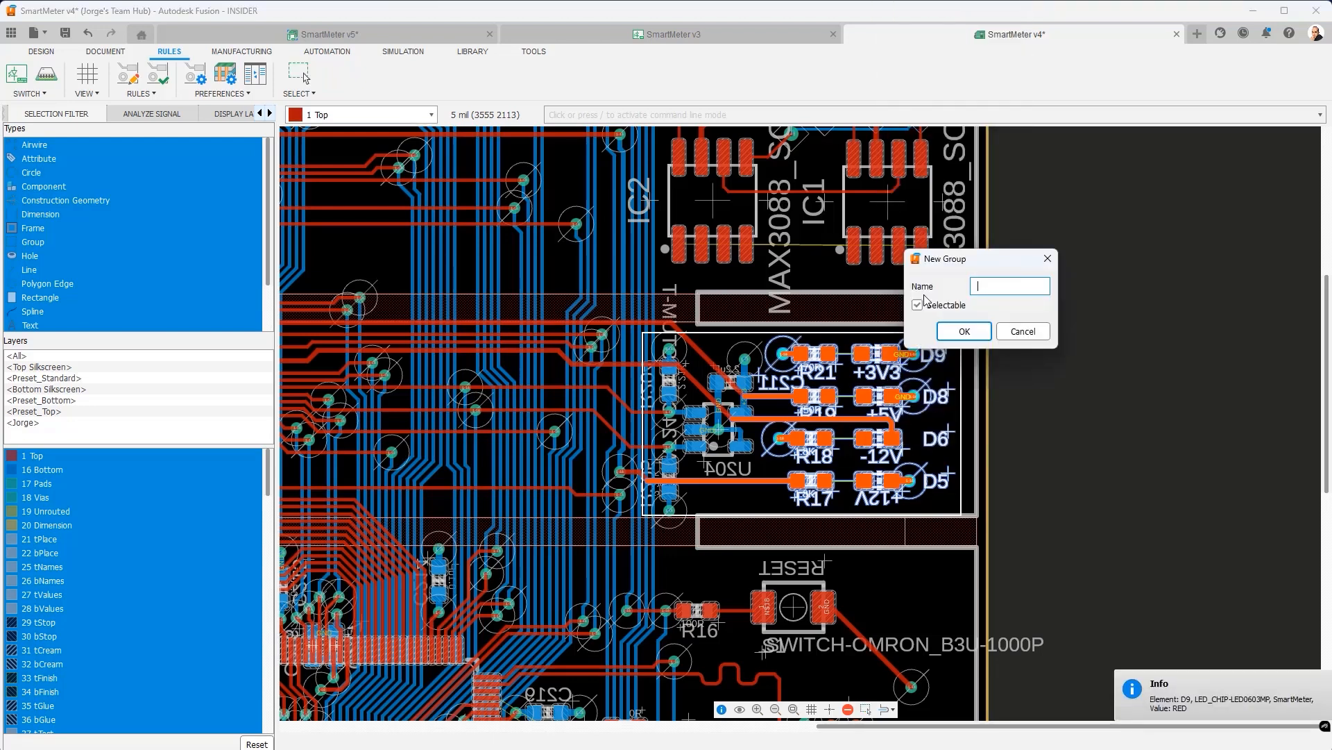
{"action": "type", "text": "Dio"}
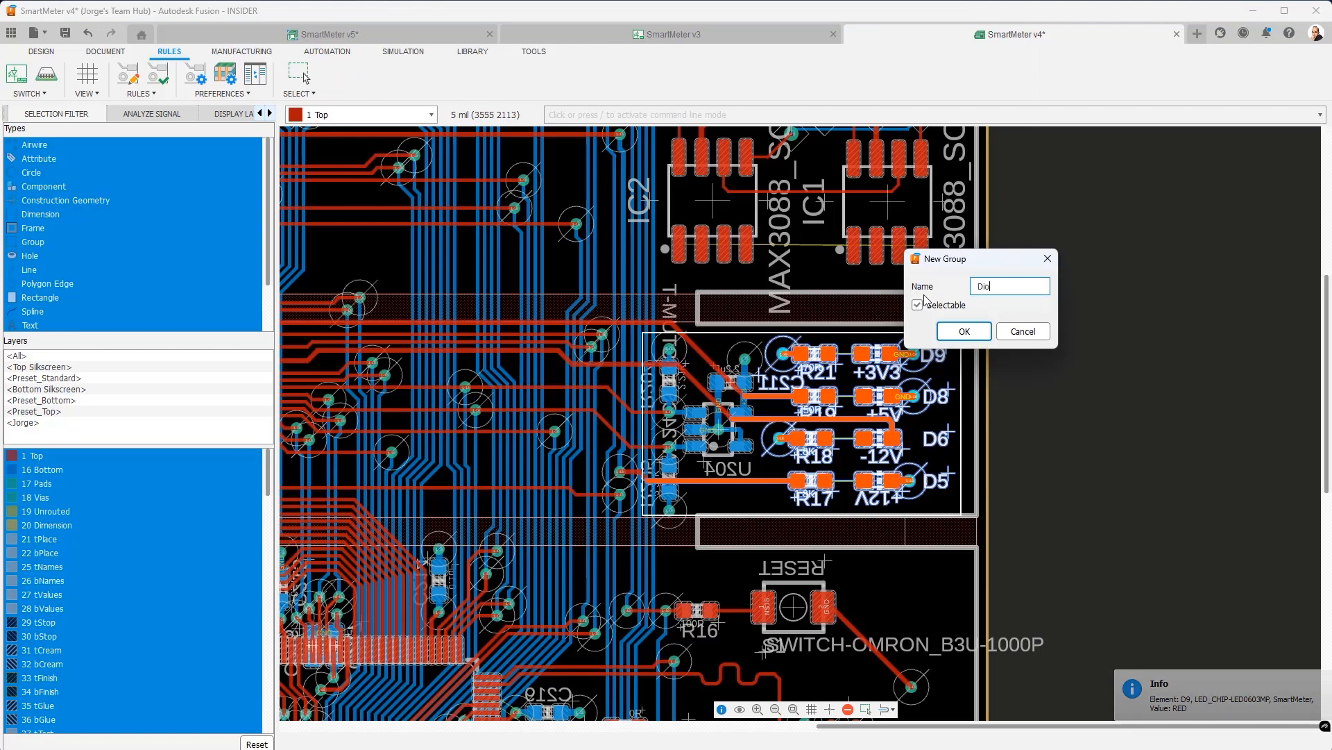
{"action": "type", "text": "des"}
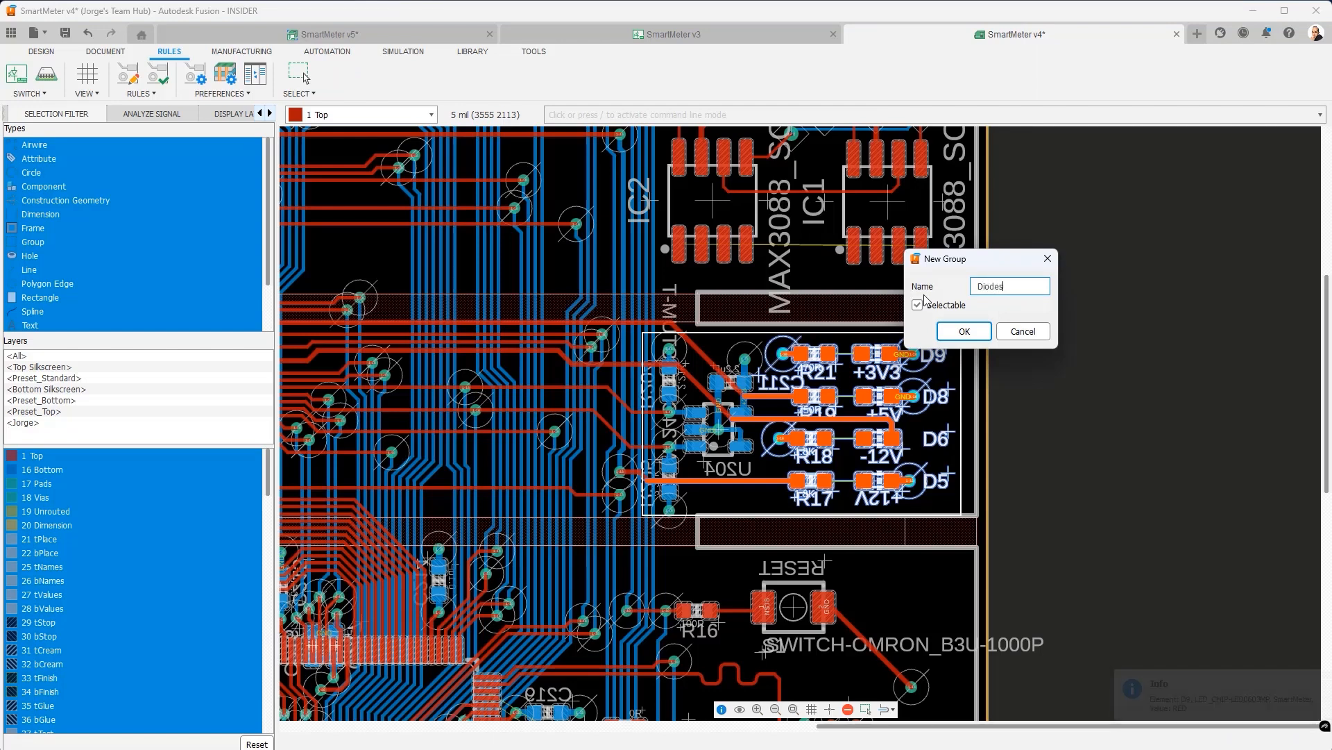
{"action": "left_click", "coordinate": [965, 331]}
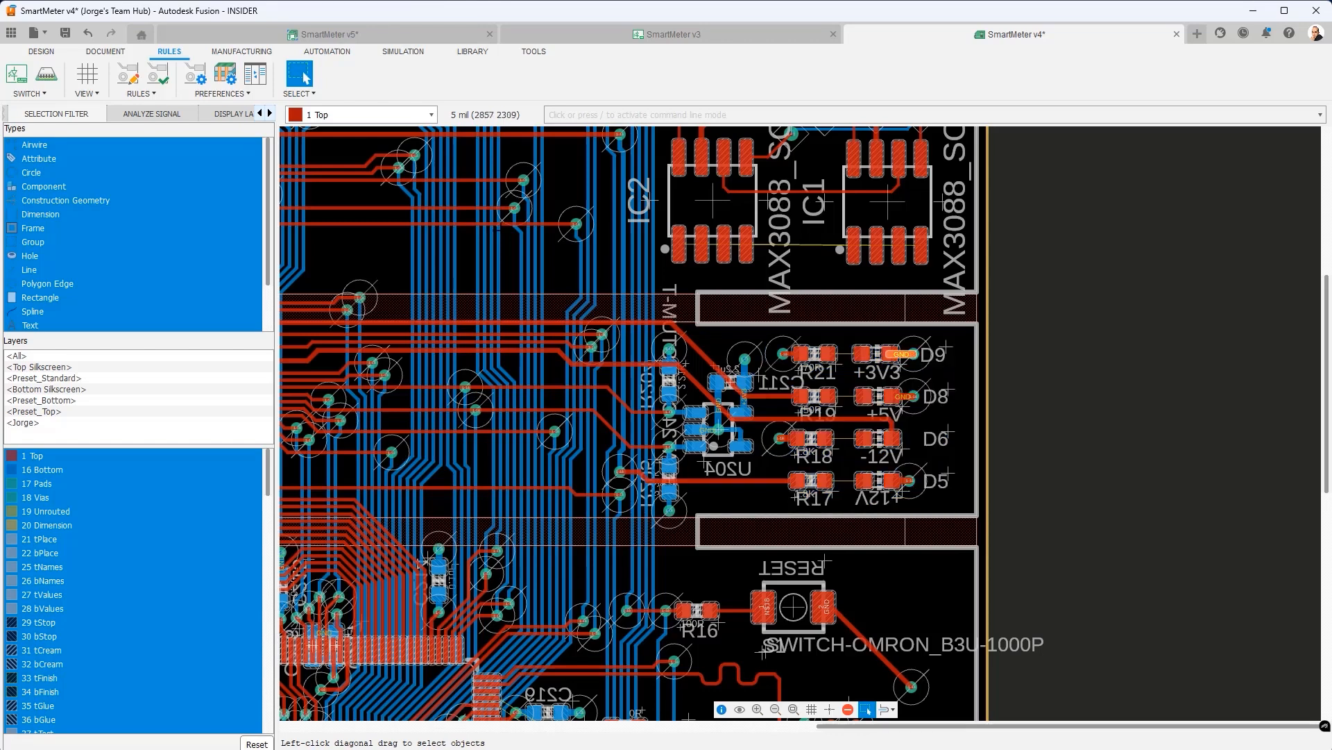
{"action": "left_click", "coordinate": [123, 75]}
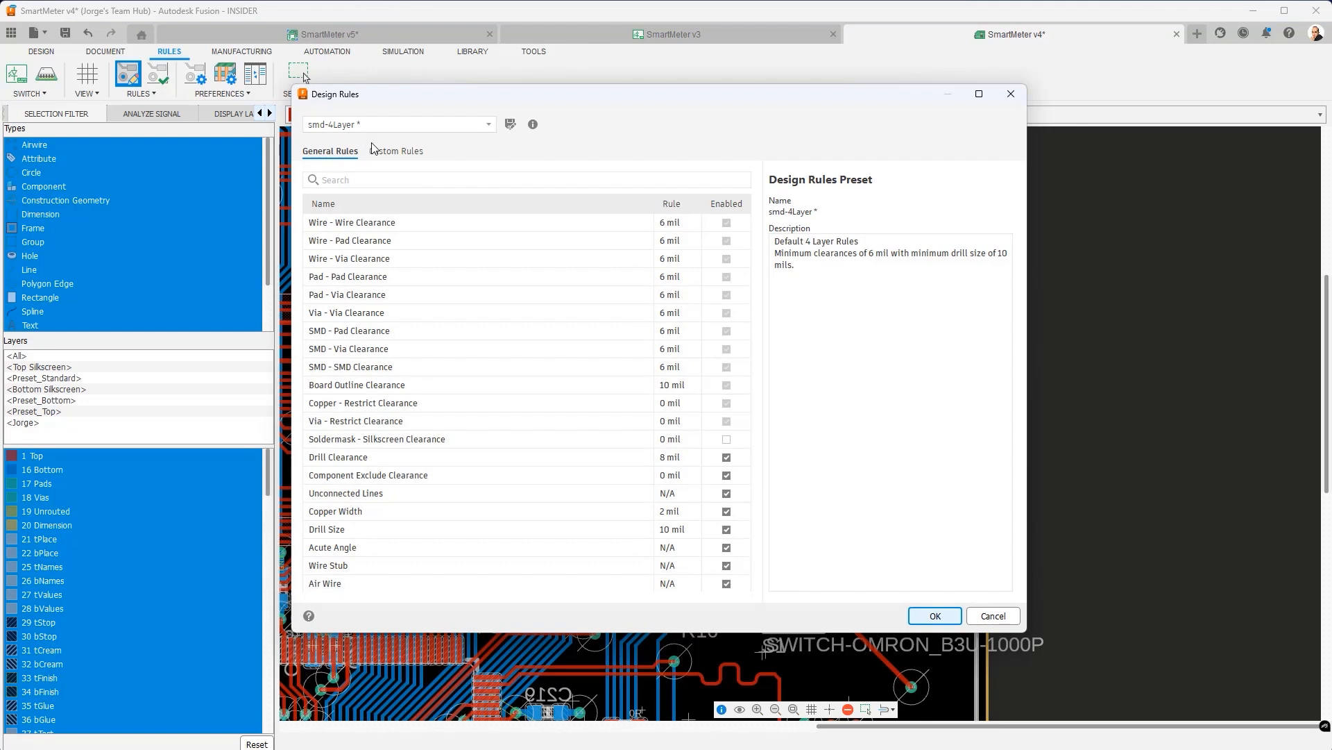
- Add a new custom Copper Width rule named 'Diodes group width'
{"action": "left_click", "coordinate": [377, 153]}
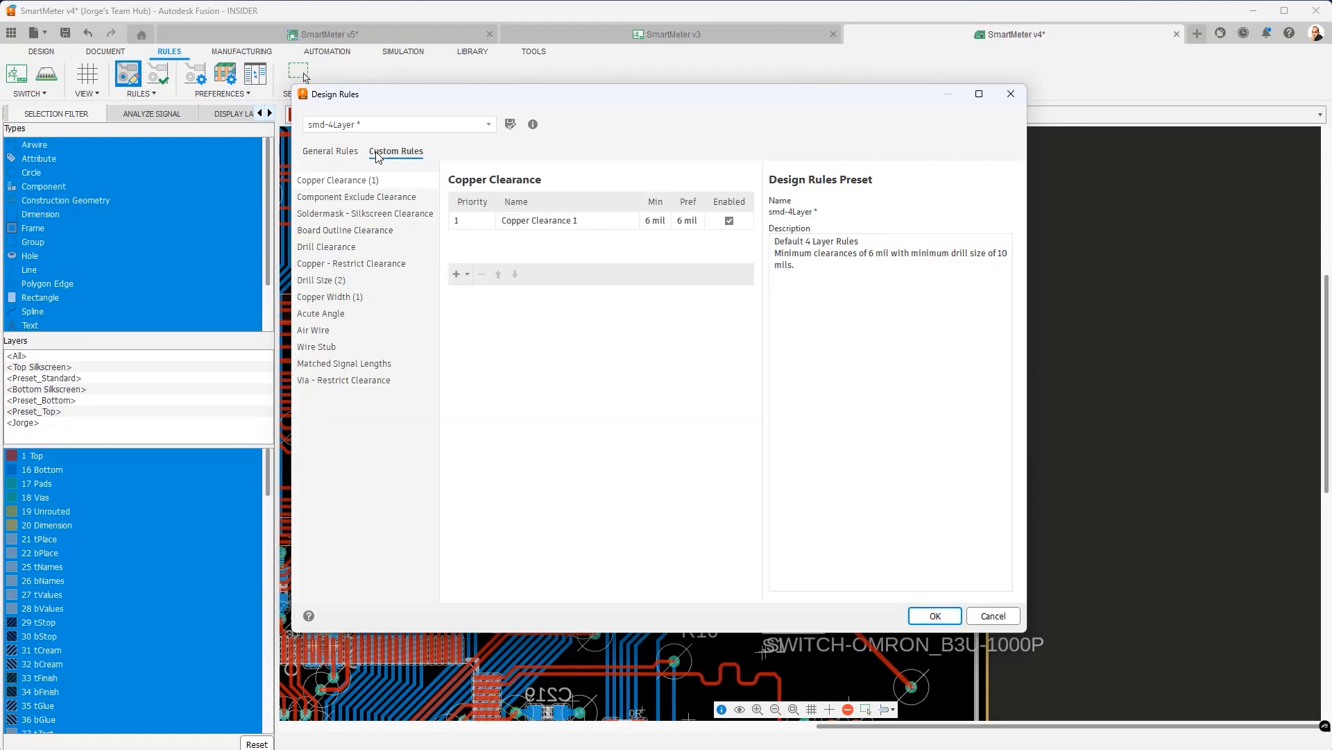
{"action": "left_click", "coordinate": [342, 299]}
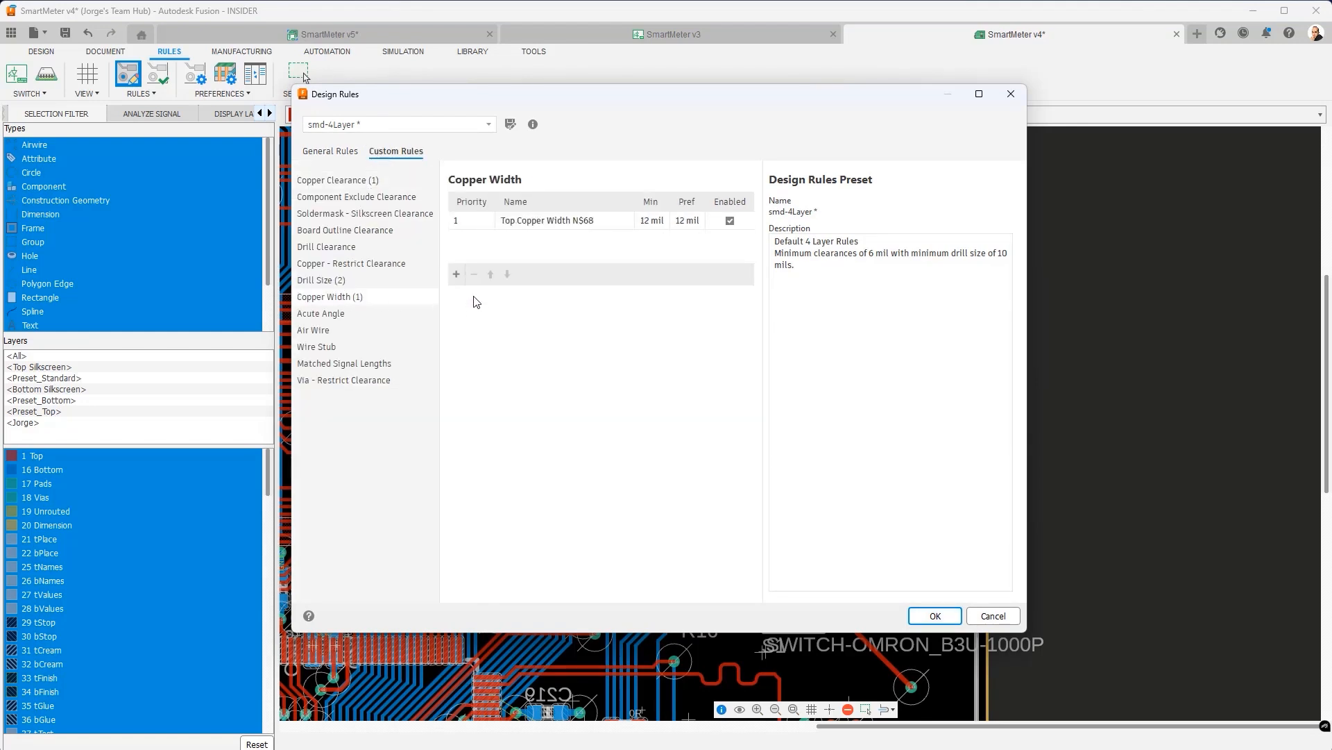
{"action": "left_click", "coordinate": [456, 273]}
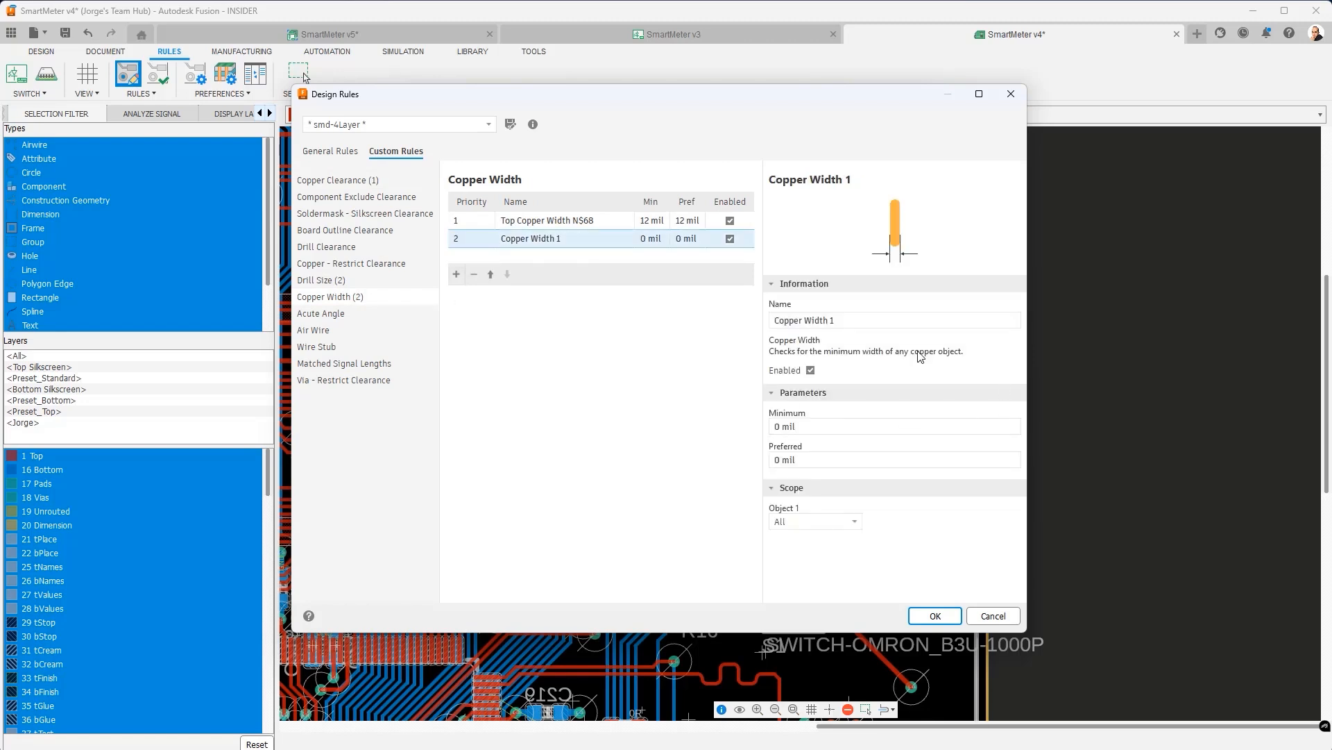
{"action": "left_click_drag", "start_coordinate": [862, 319], "coordinate": [773, 311]}
{"action": "type", "text": "Diodes group width"}
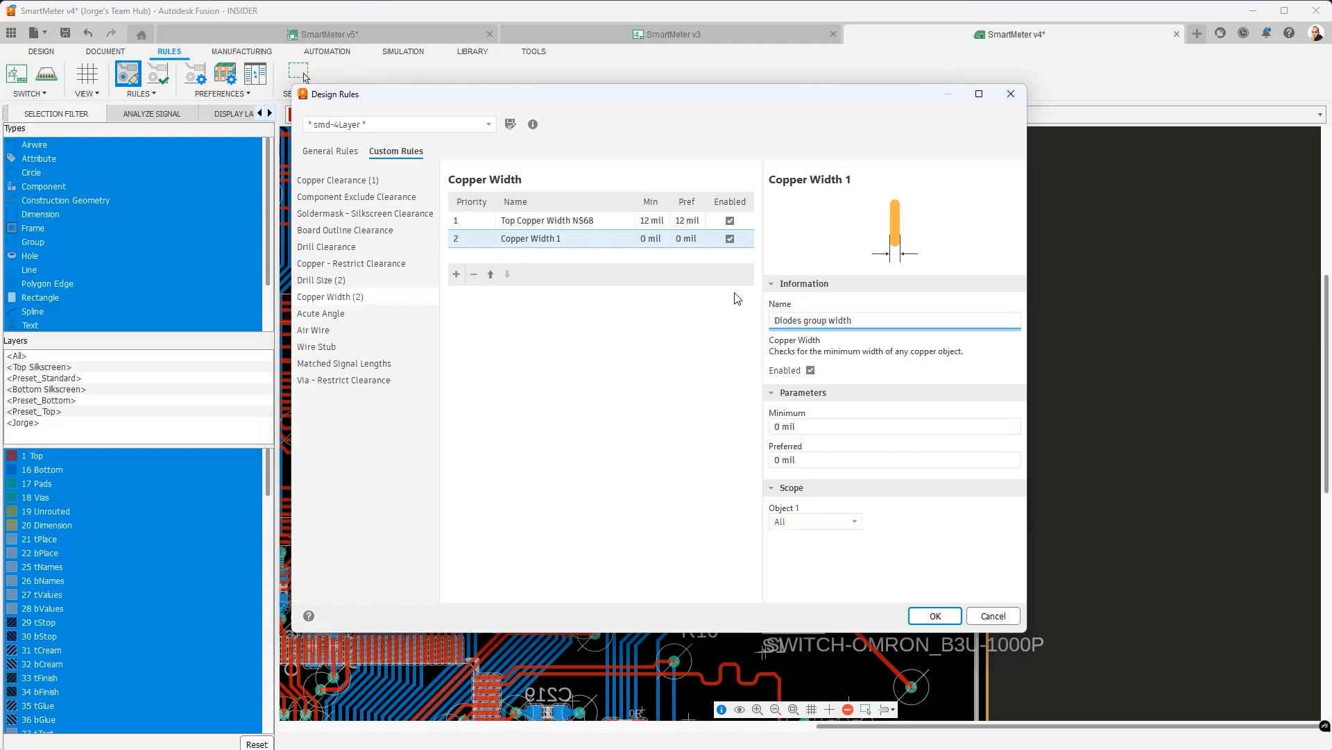
- Set it to 20 mil minimum and preferred, scope it to named group DIODES, and apply
{"action": "left_click", "coordinate": [787, 426]}
{"action": "type", "text": "20"}
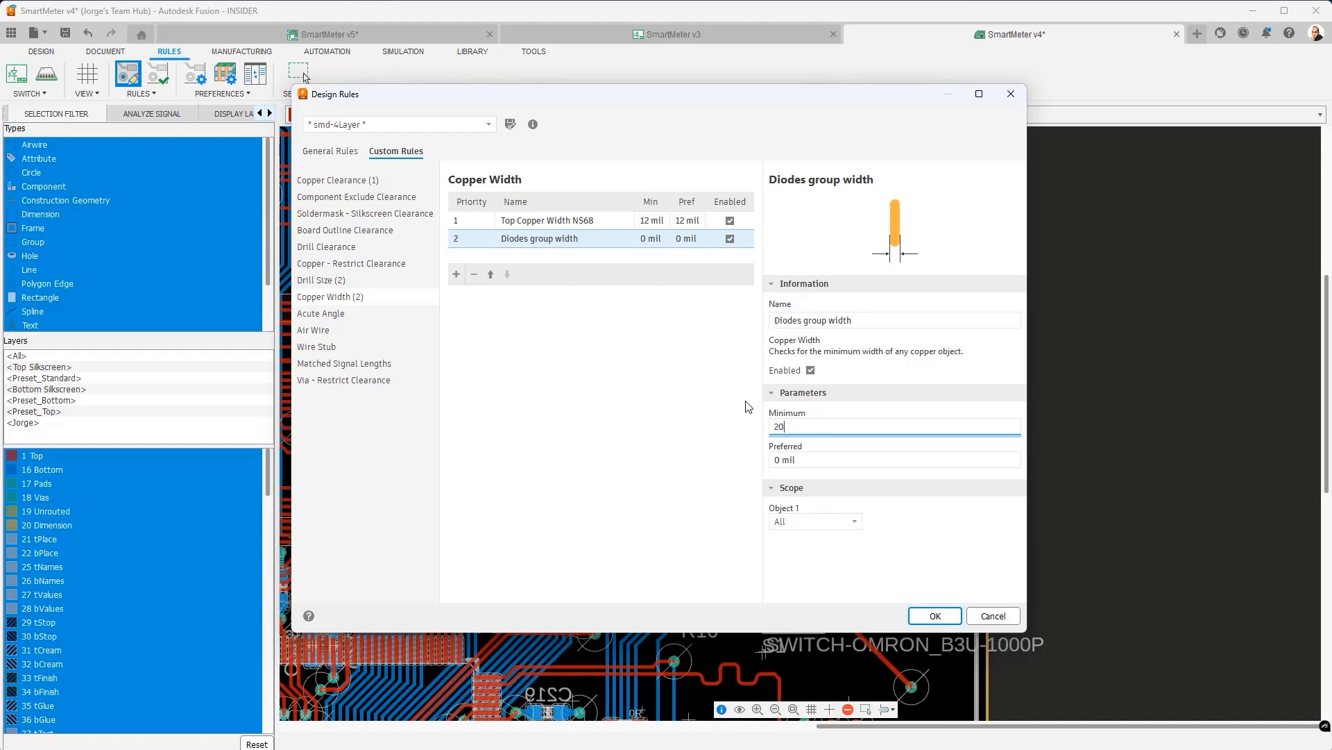
{"action": "left_click", "coordinate": [809, 462]}
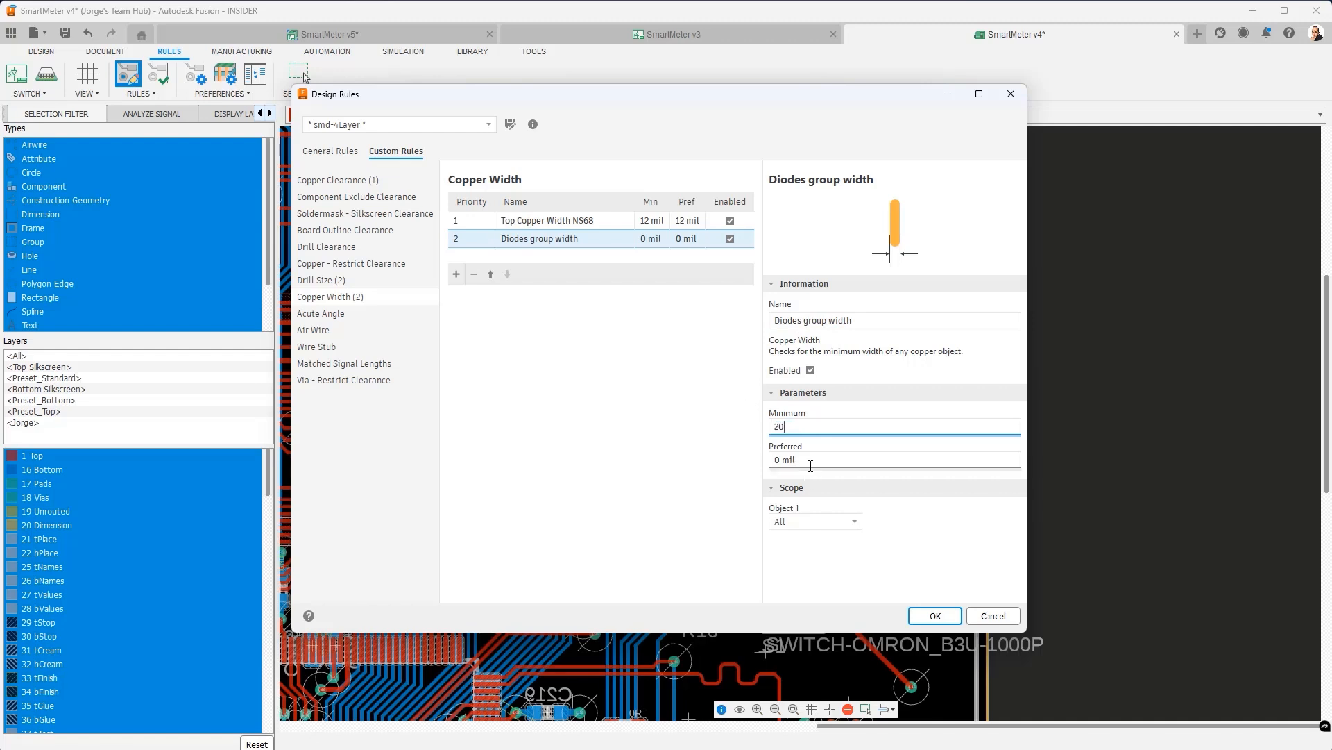
{"action": "left_click", "coordinate": [854, 525]}
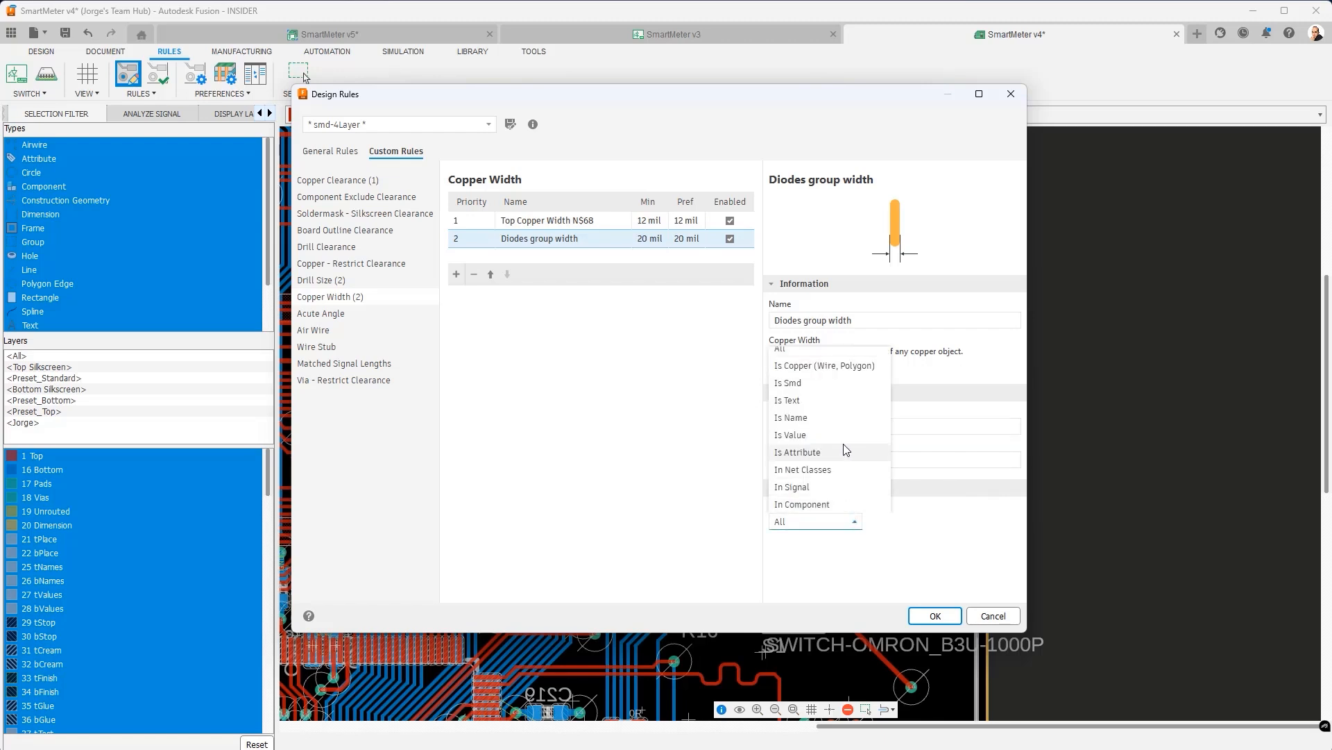
{"action": "scroll", "coordinate": [826, 472], "scroll_direction": "down", "scroll_amount": 1}
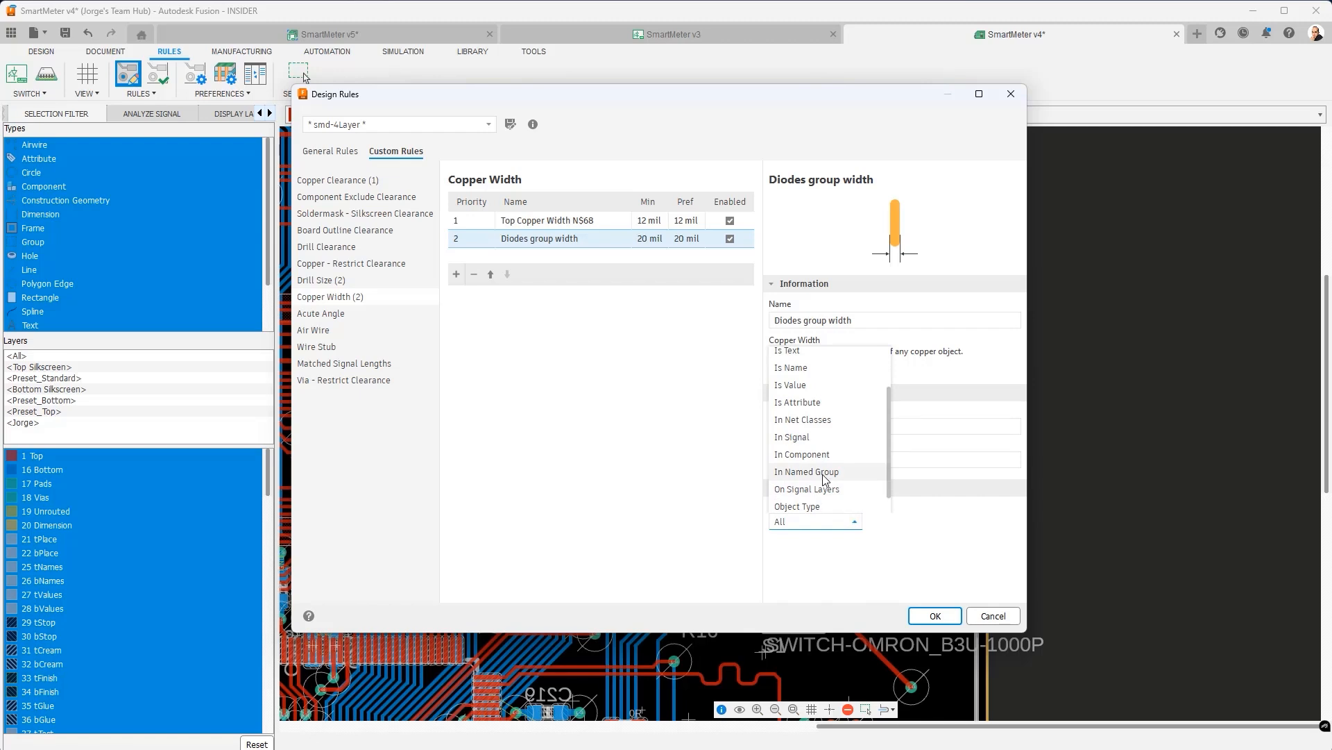
{"action": "left_click", "coordinate": [824, 475]}
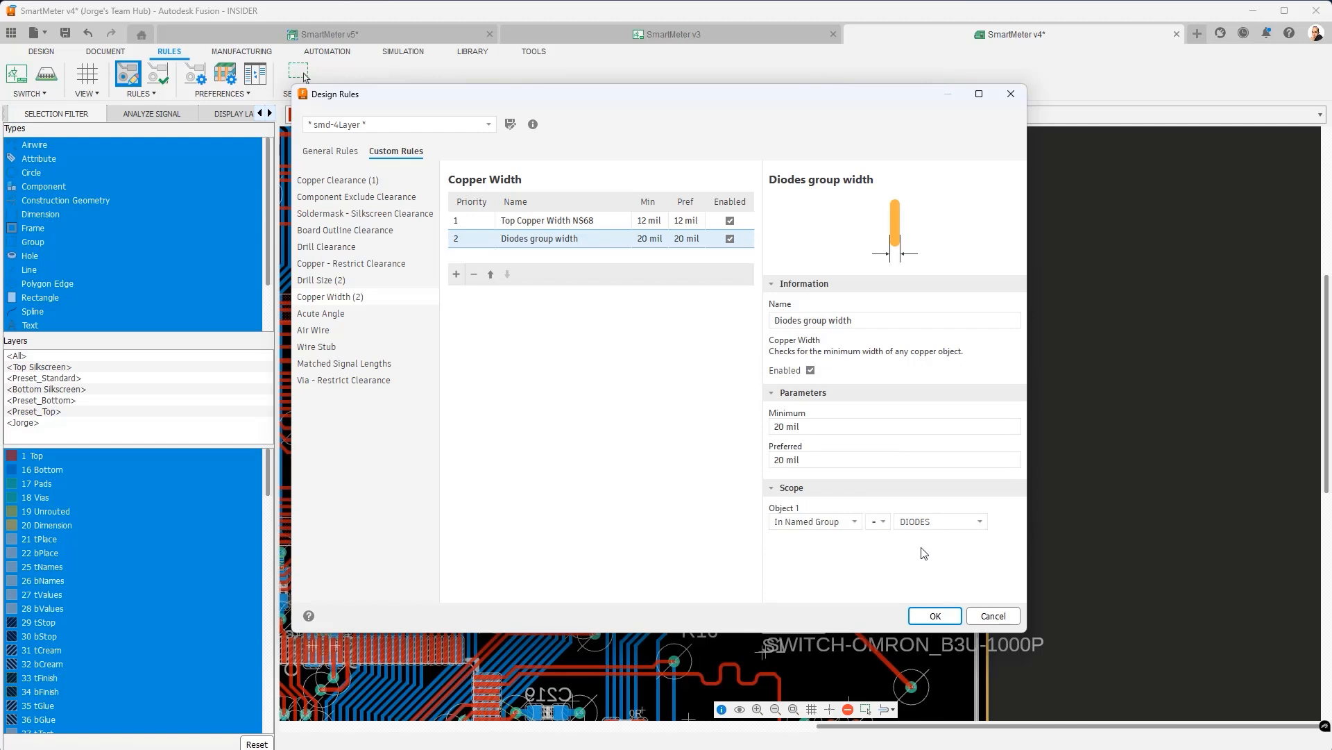
{"action": "left_click", "coordinate": [935, 617]}
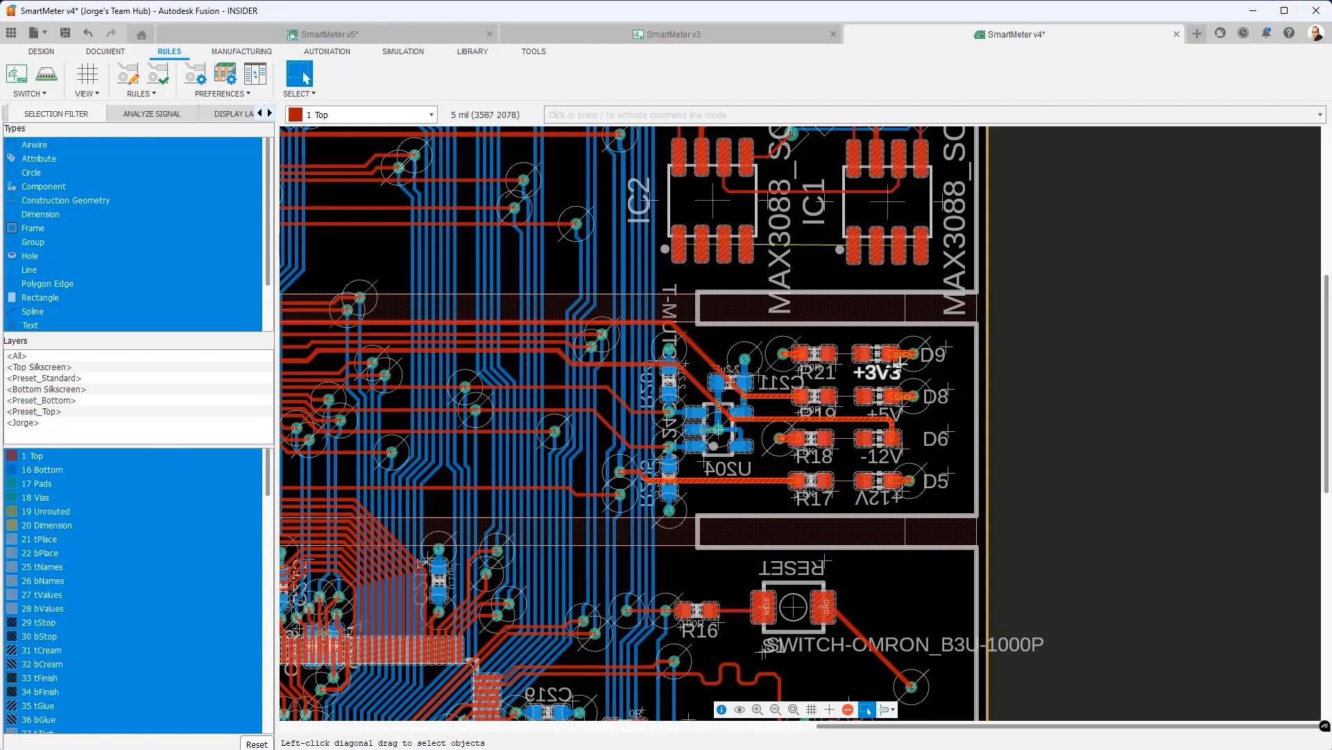
- Route D9 to R21 on net N$62 and D8 to R19 on net N$55
{"action": "scroll", "coordinate": [897, 362], "scroll_direction": "up", "scroll_amount": 4}
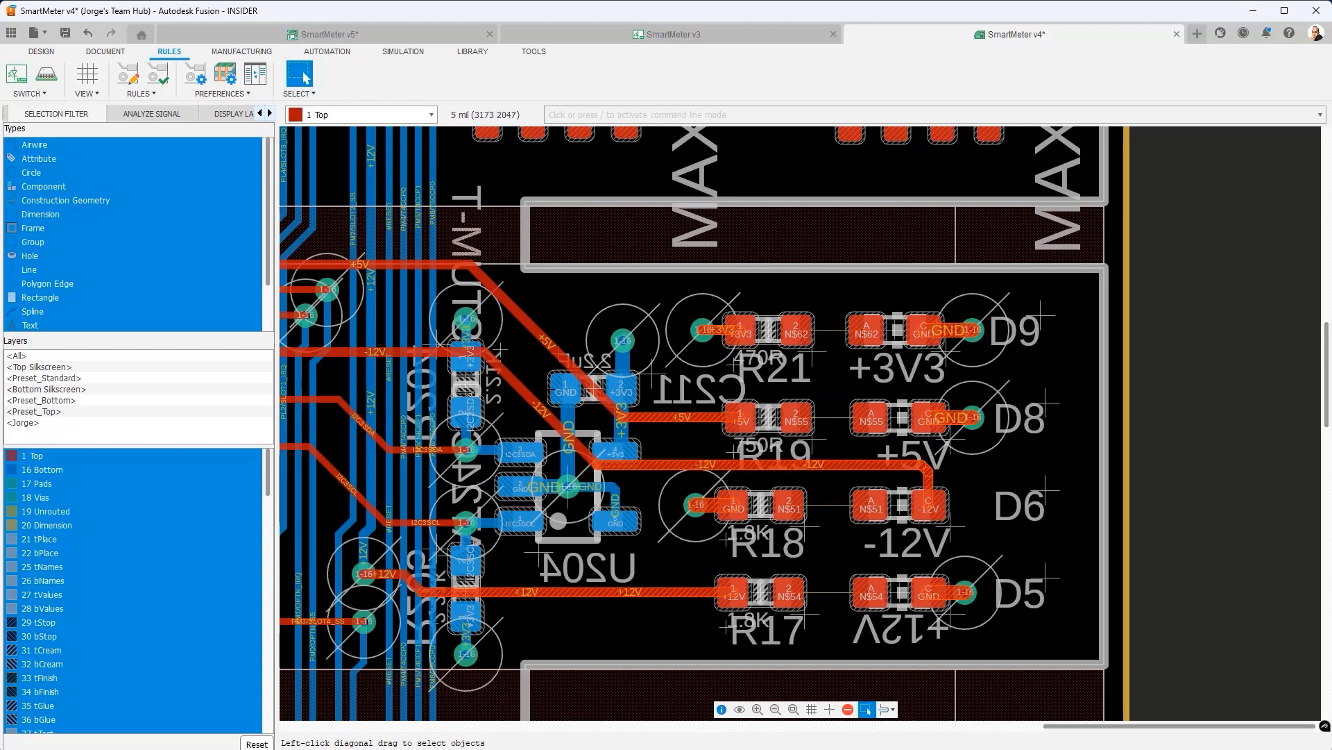
{"action": "left_click", "coordinate": [41, 52]}
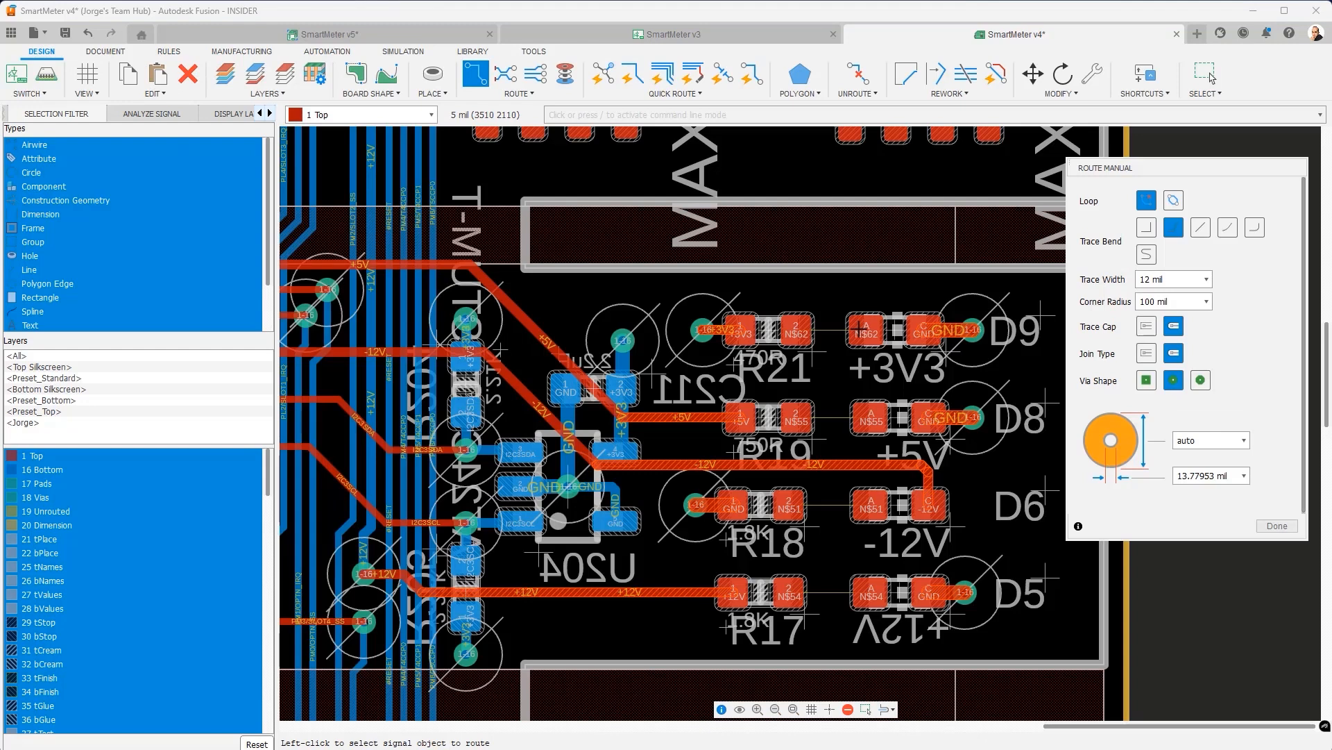
{"action": "left_click", "coordinate": [865, 328]}
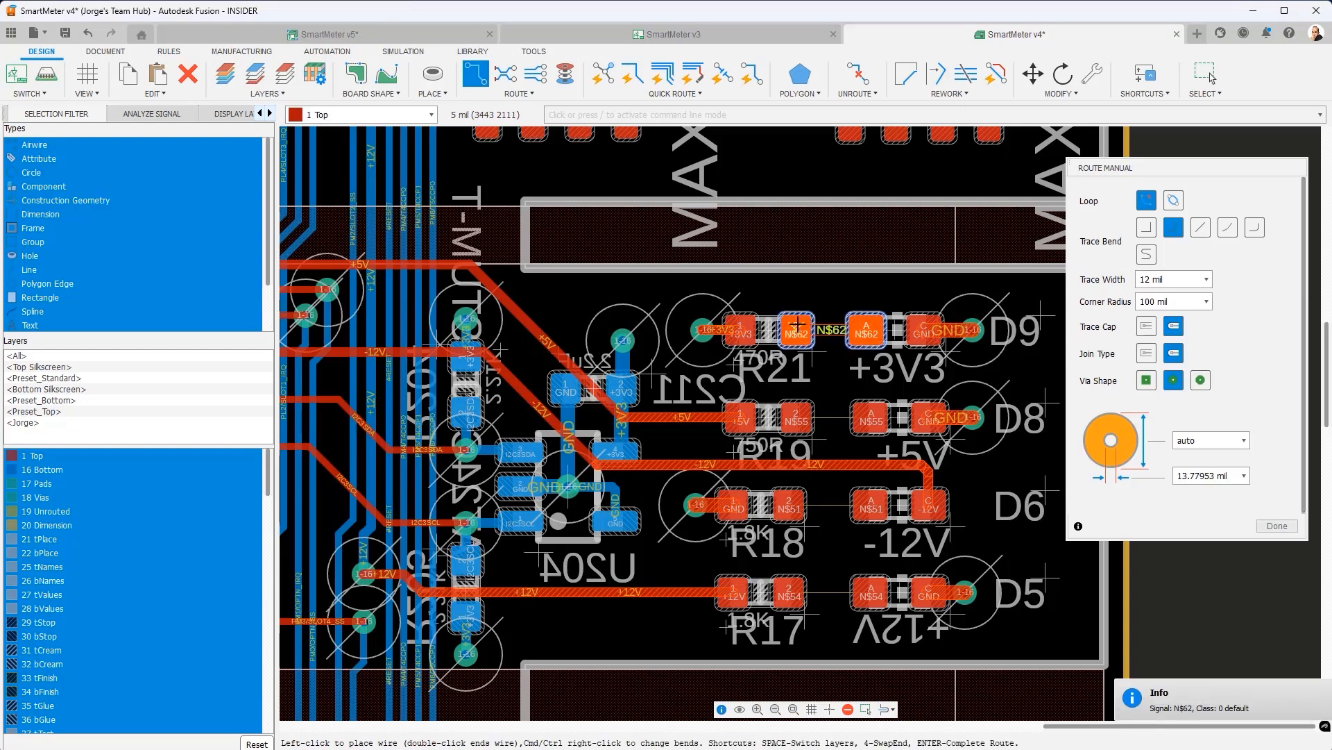
{"action": "left_click", "coordinate": [798, 326]}
{"action": "left_click", "coordinate": [867, 411]}
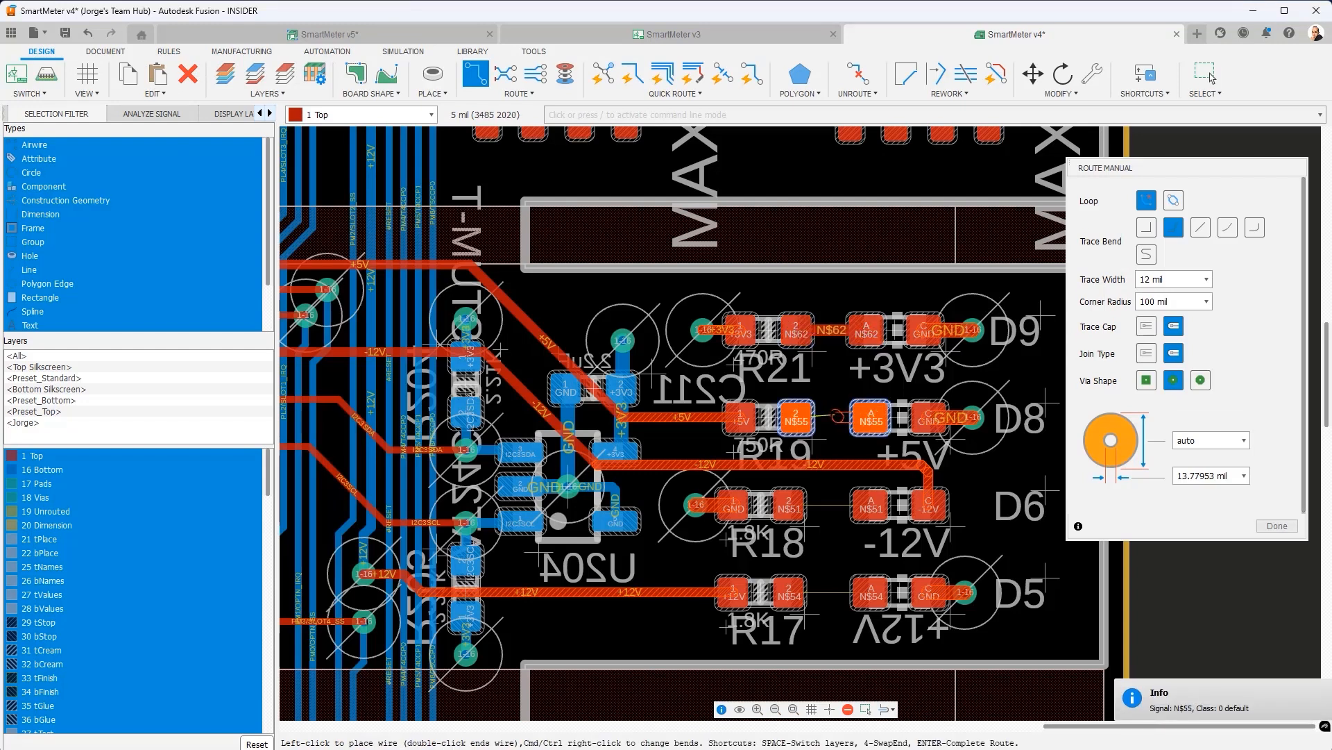
{"action": "left_click", "coordinate": [798, 418]}
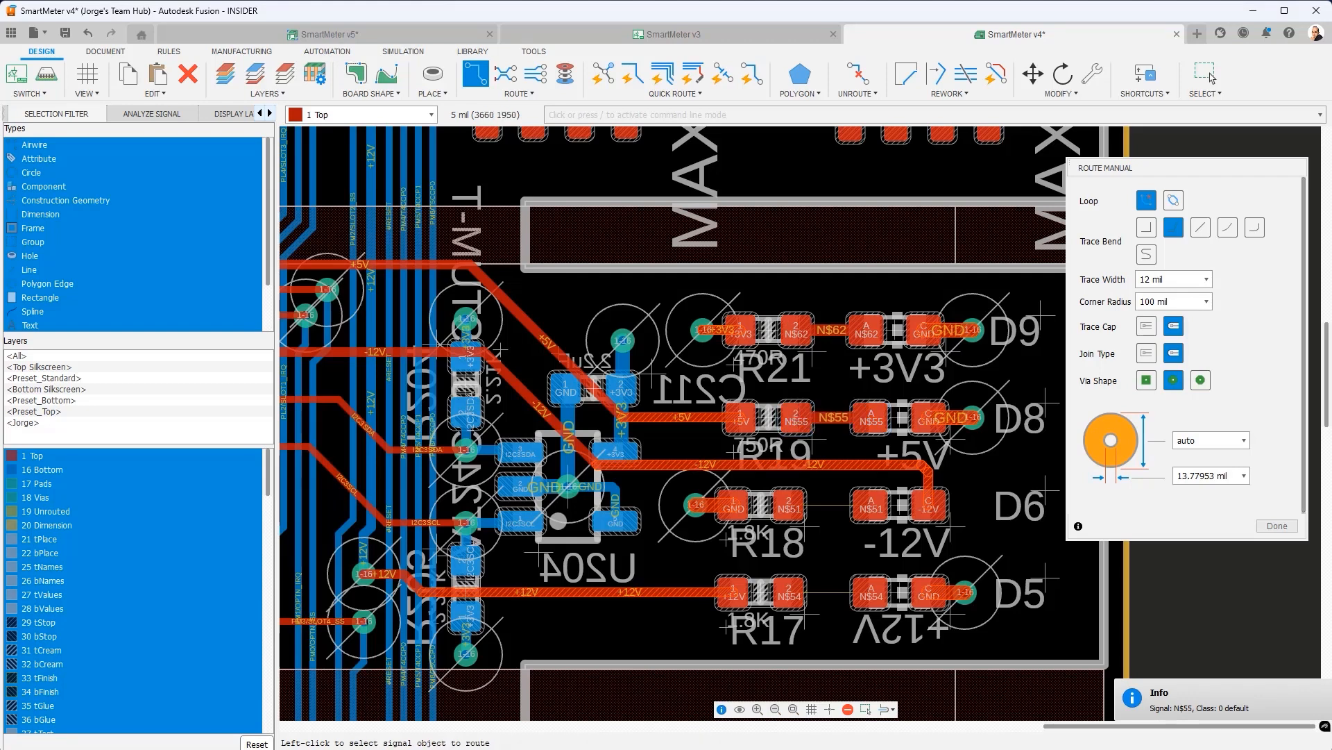
{"action": "left_click", "coordinate": [1277, 526]}
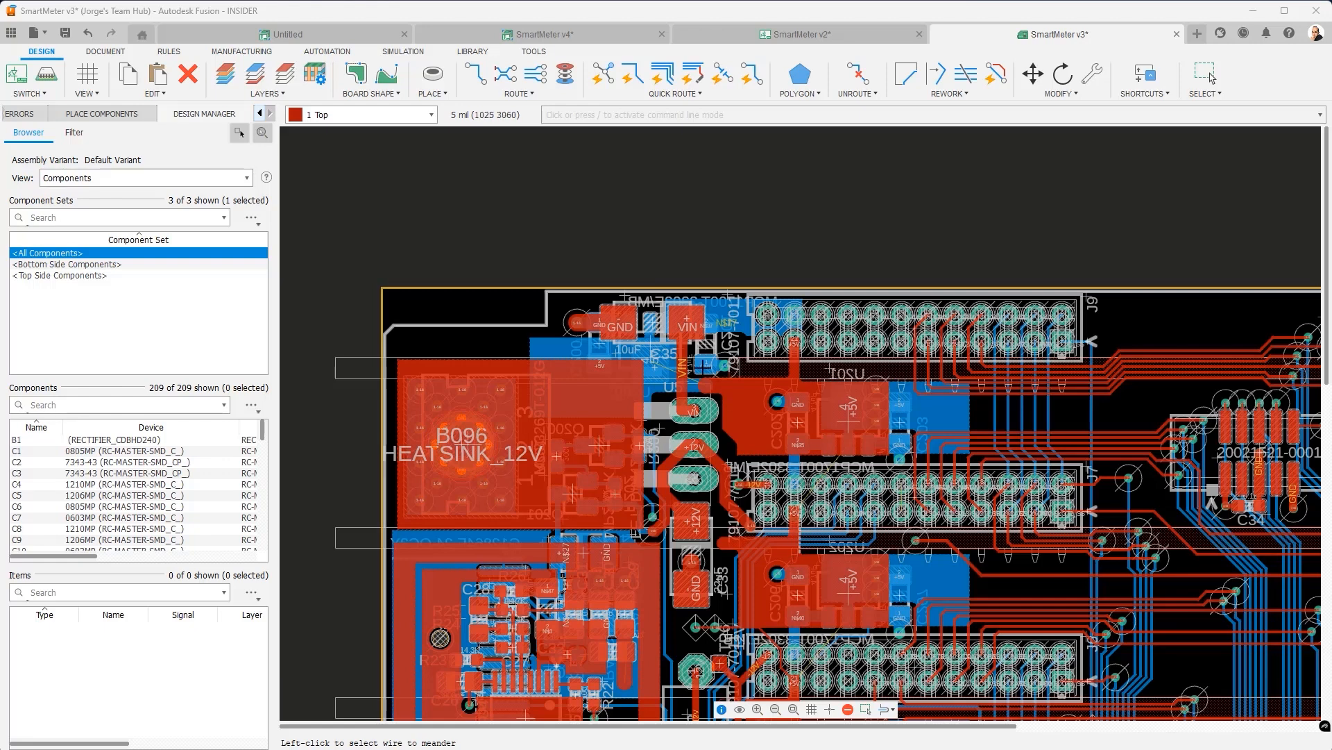
- Switch to the Rules tools for the SmartMeter v3 board
{"action": "left_click", "coordinate": [173, 55]}
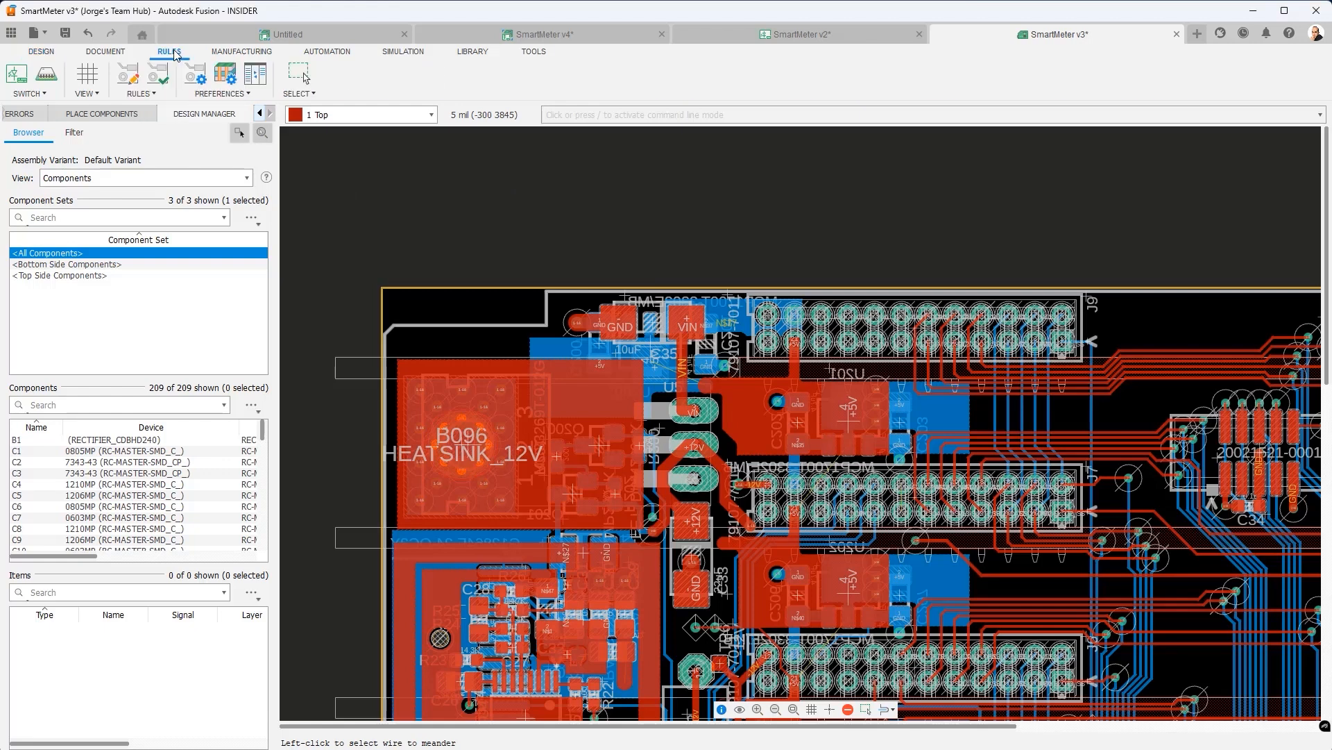
- Open Design Rules and view the empty custom Board Outline Clearance category
{"action": "left_click", "coordinate": [128, 78]}
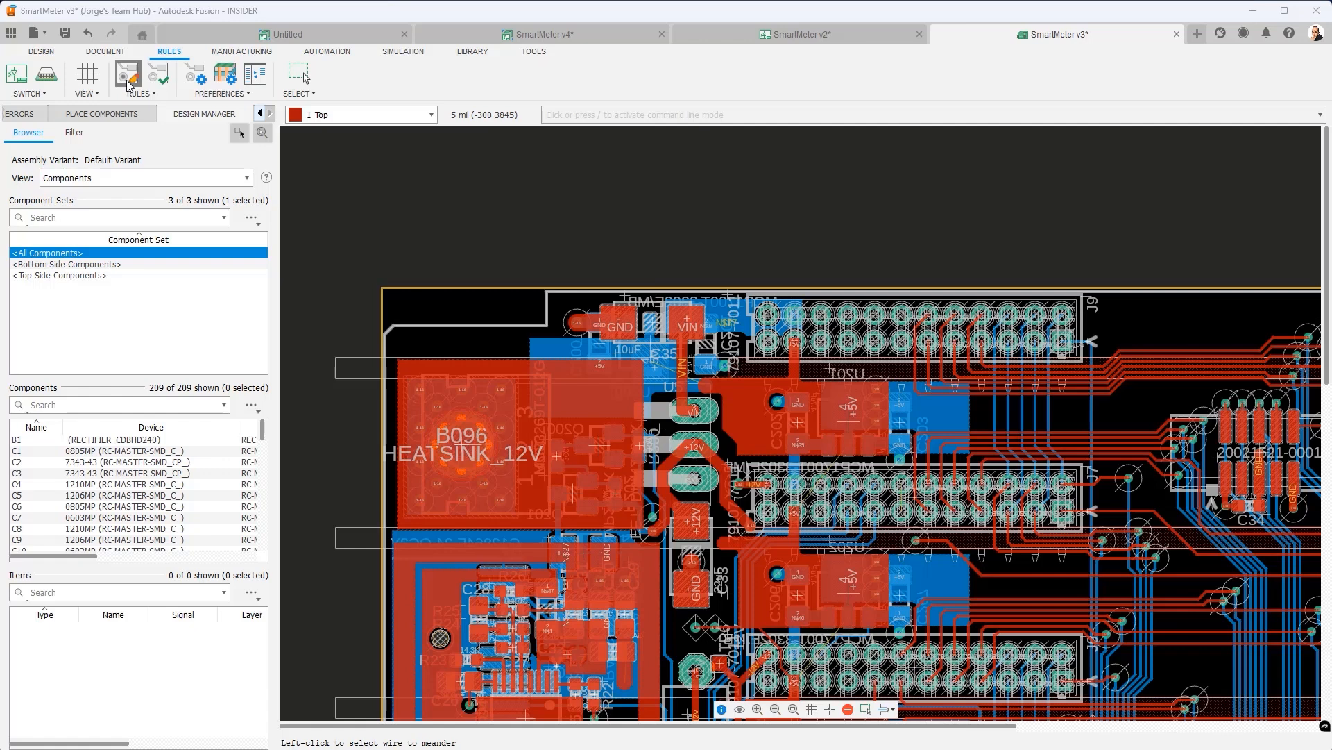
{"action": "left_click", "coordinate": [396, 152]}
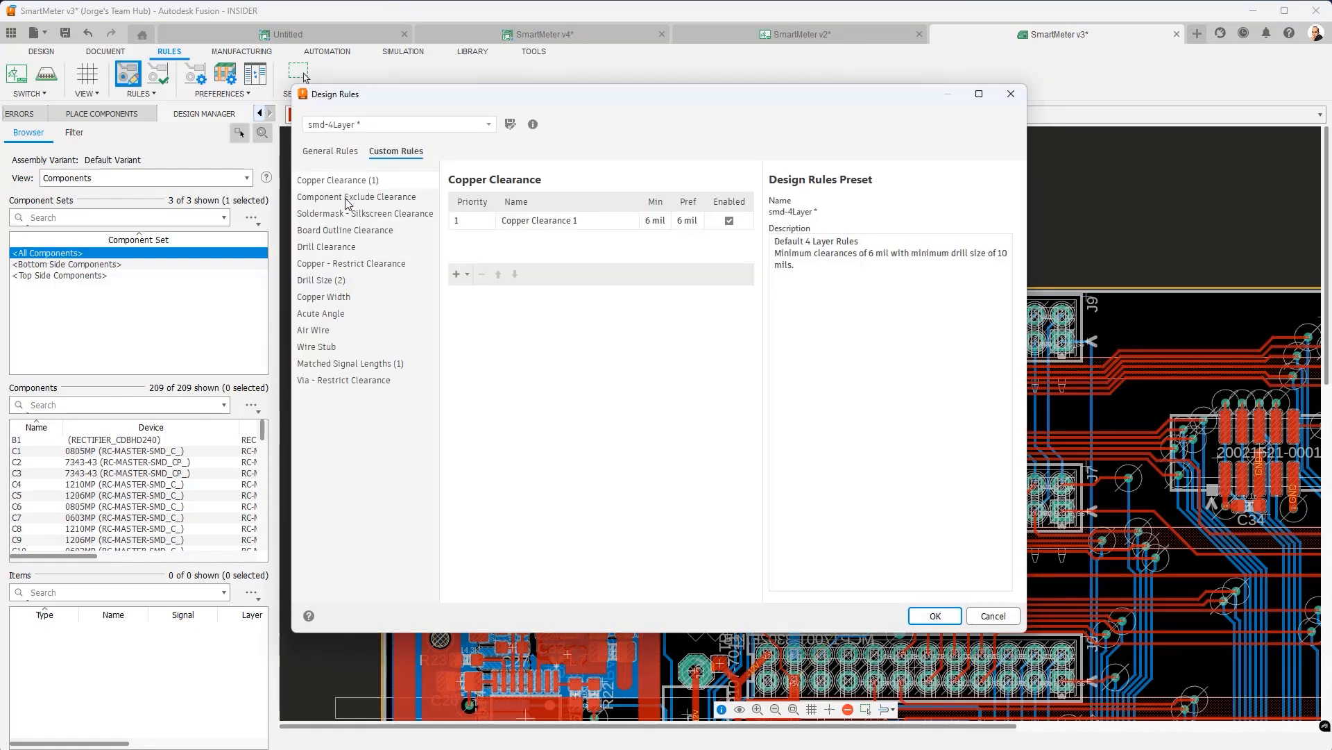
{"action": "left_click", "coordinate": [342, 231]}
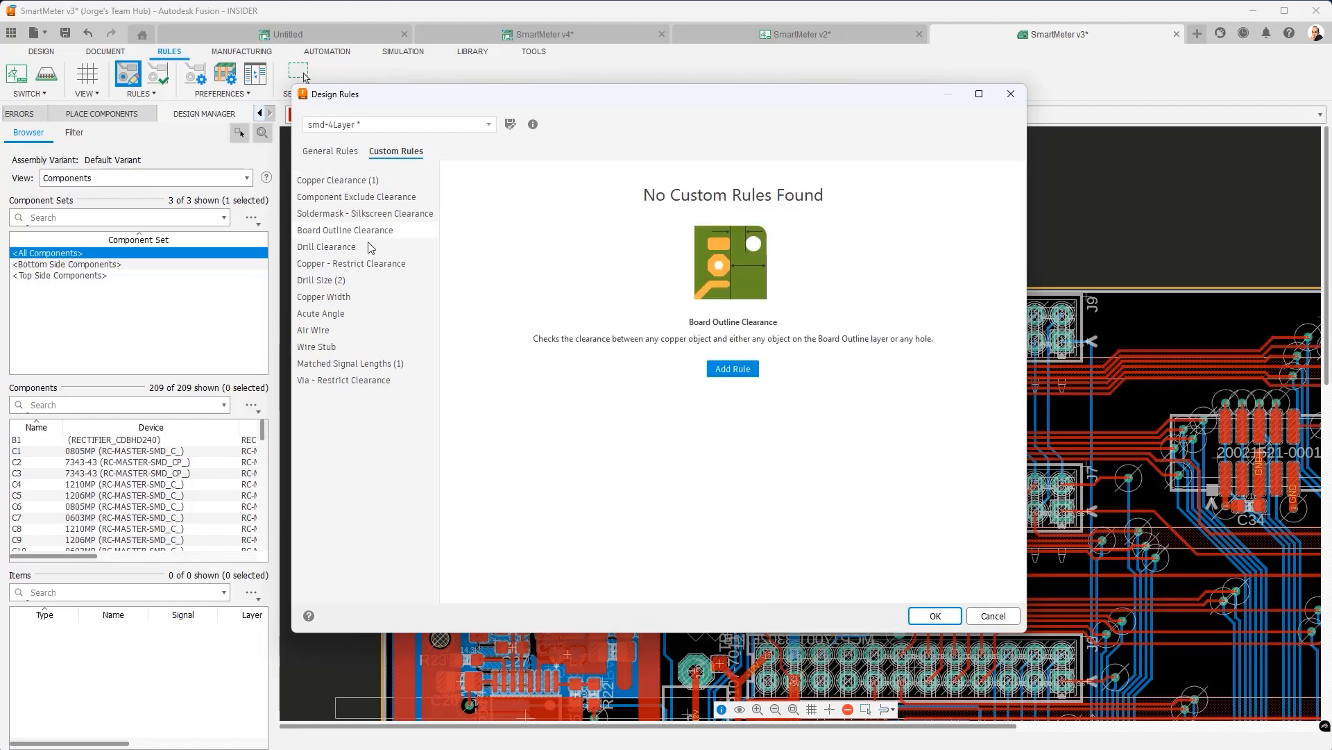
- Add a Board Outline Clearance rule named 'C35 Clearan' with 100 mil minimum and preferred
{"action": "left_click", "coordinate": [752, 373]}
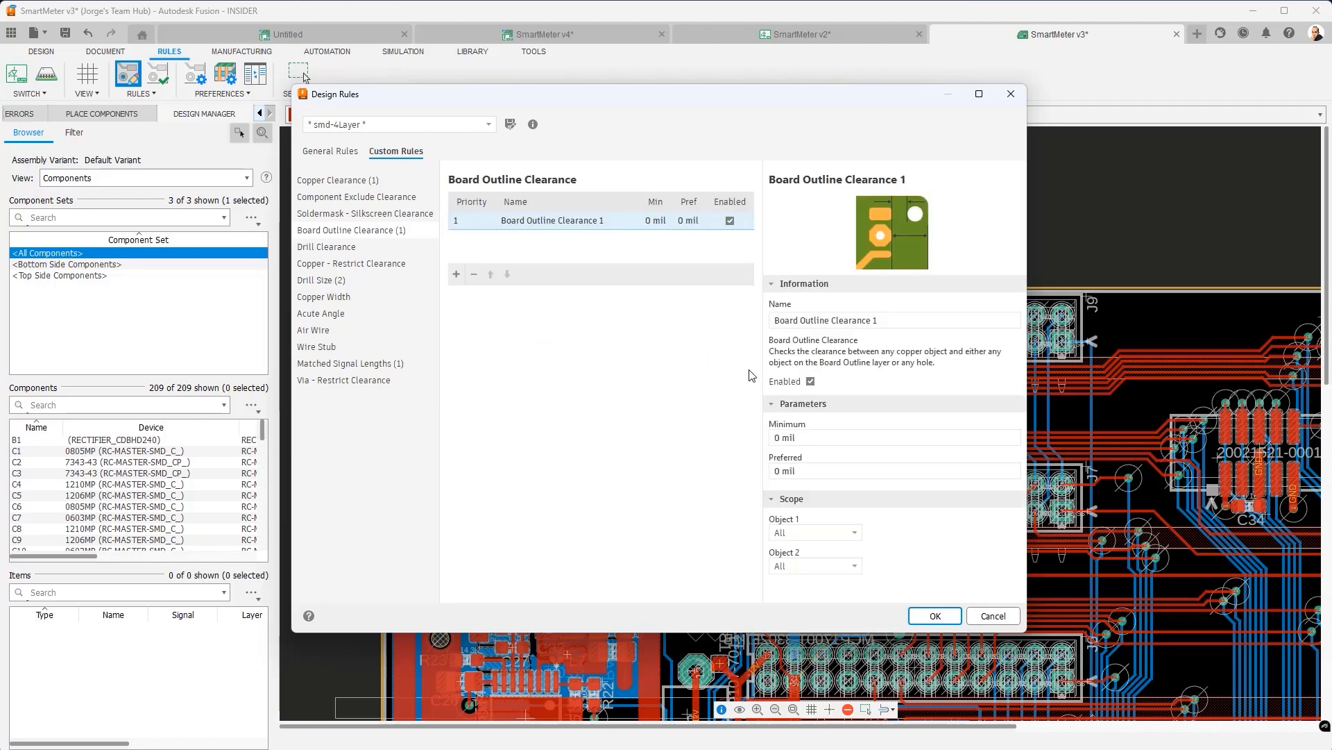
{"action": "left_click_drag", "start_coordinate": [887, 321], "coordinate": [751, 321]}
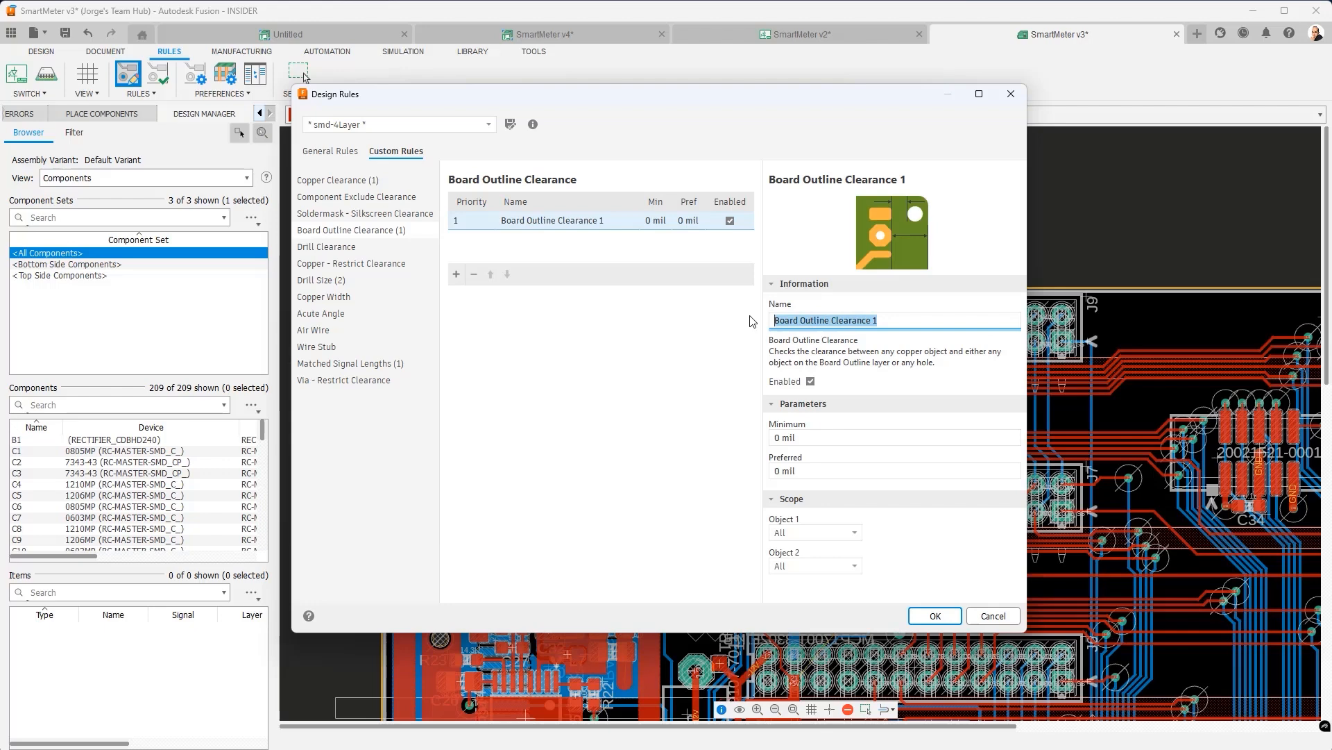
{"action": "type", "text": "C"}
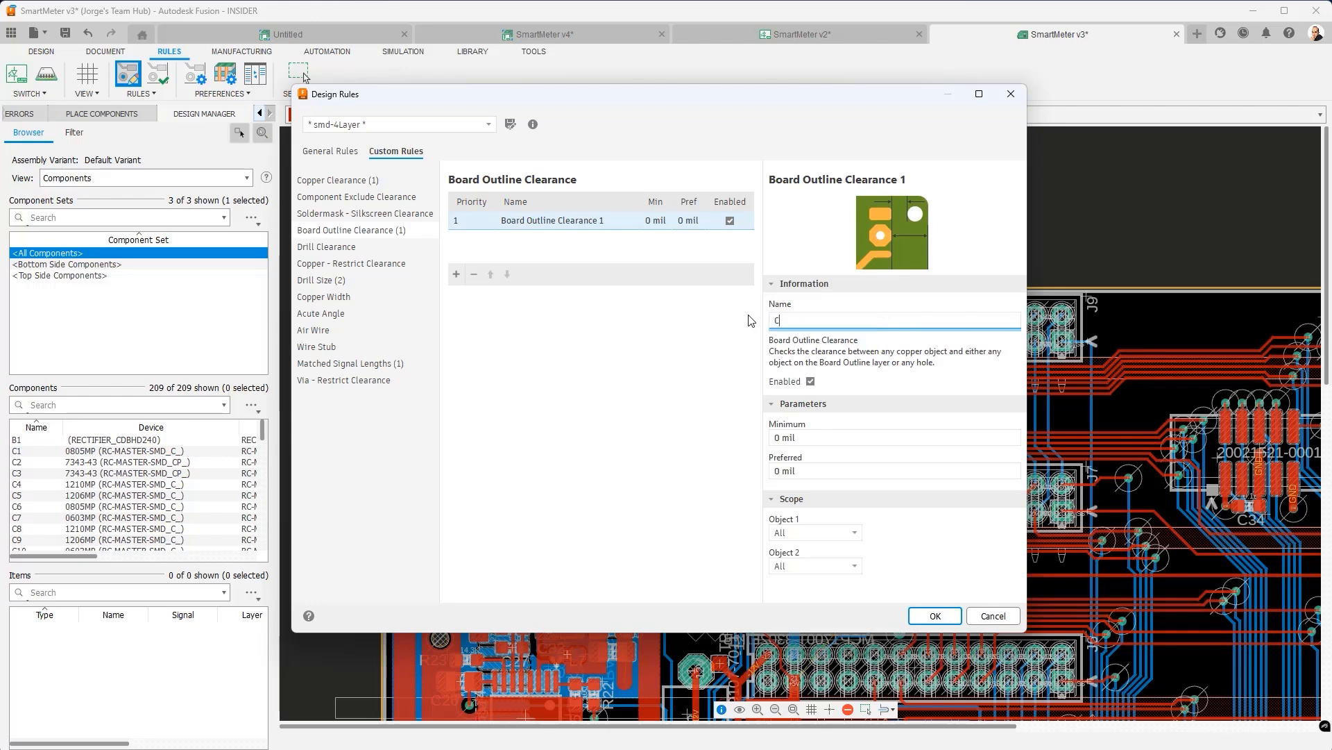
{"action": "type", "text": "35 Clearan"}
{"action": "left_click", "coordinate": [774, 438]}
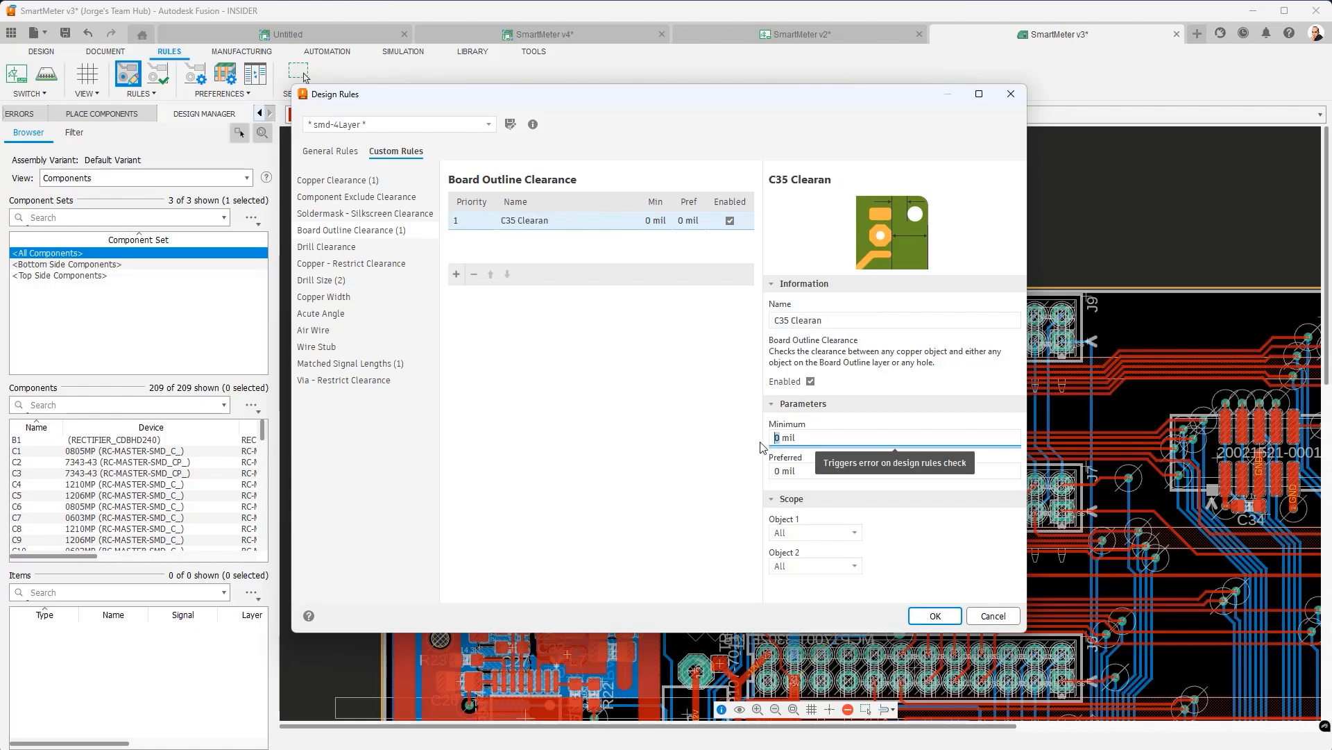
{"action": "type", "text": "100"}
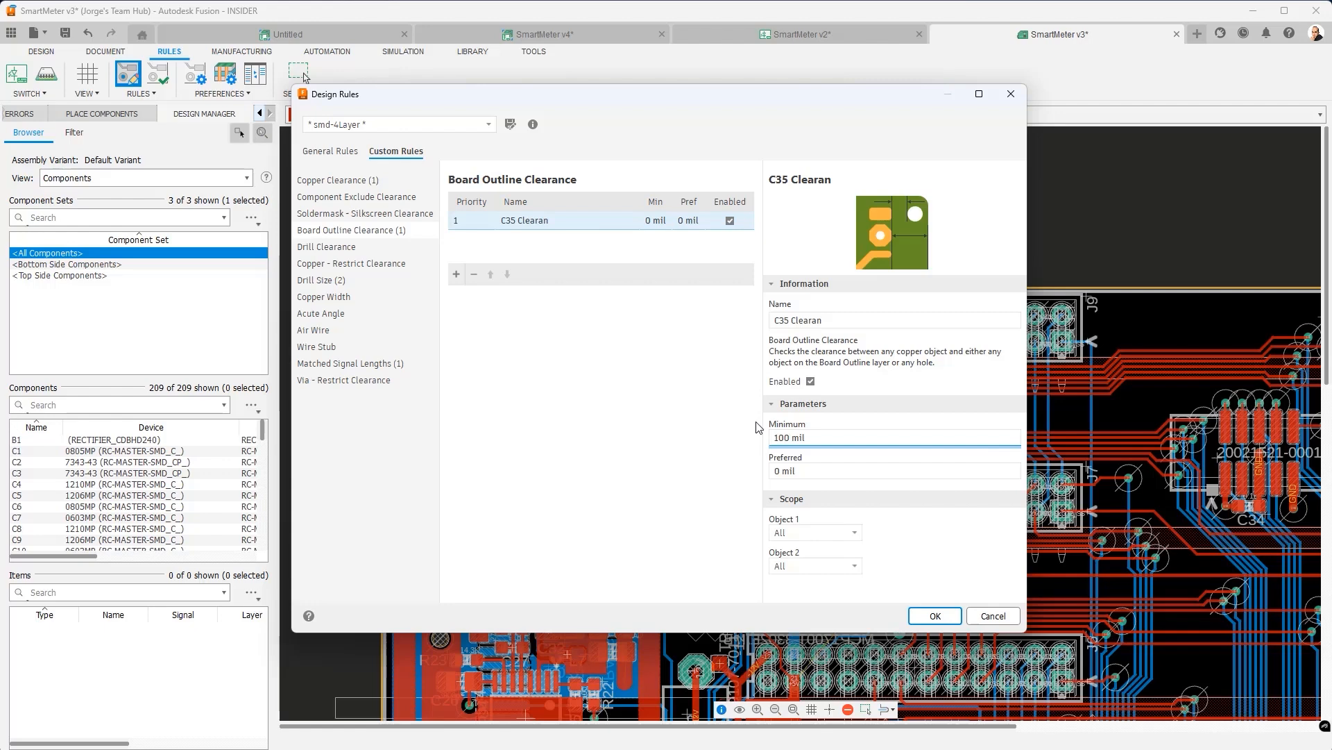
{"action": "left_click", "coordinate": [821, 469]}
{"action": "type", "text": "100"}
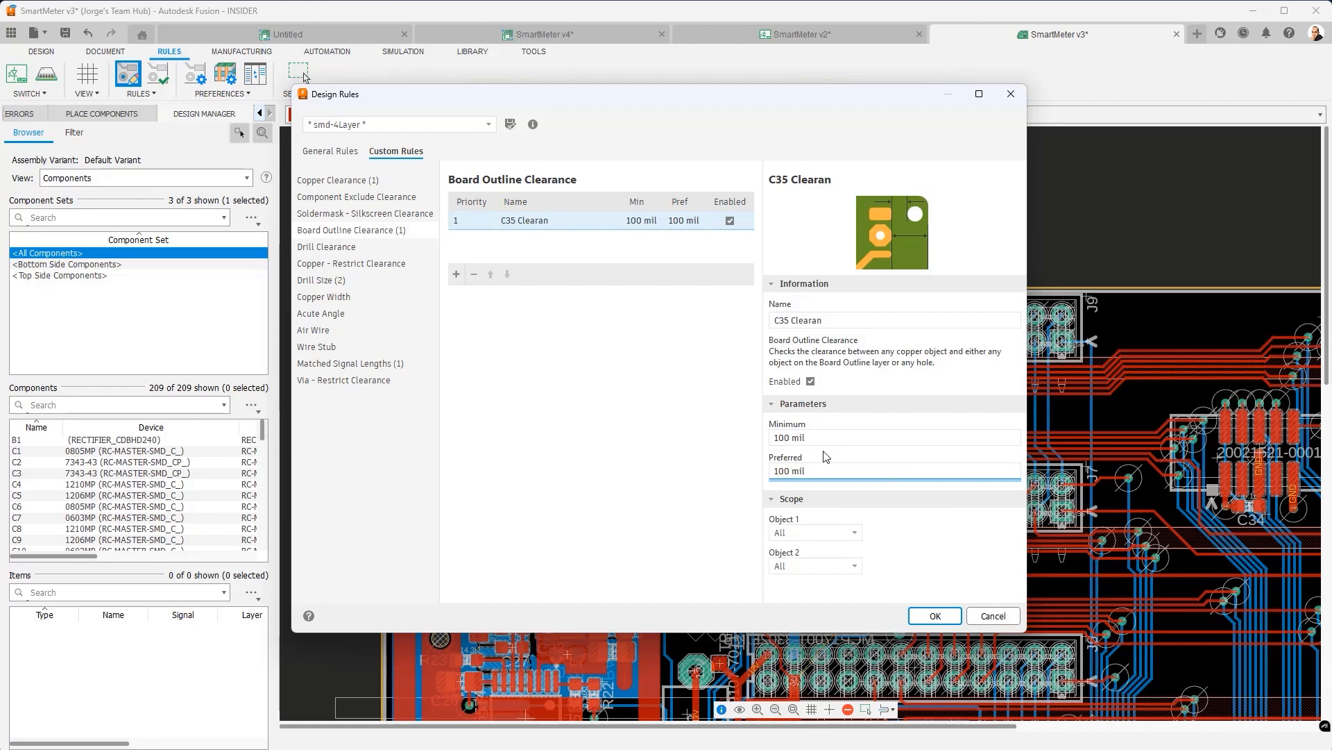
- Limit the rule's first object to component C35
{"action": "left_click", "coordinate": [856, 534]}
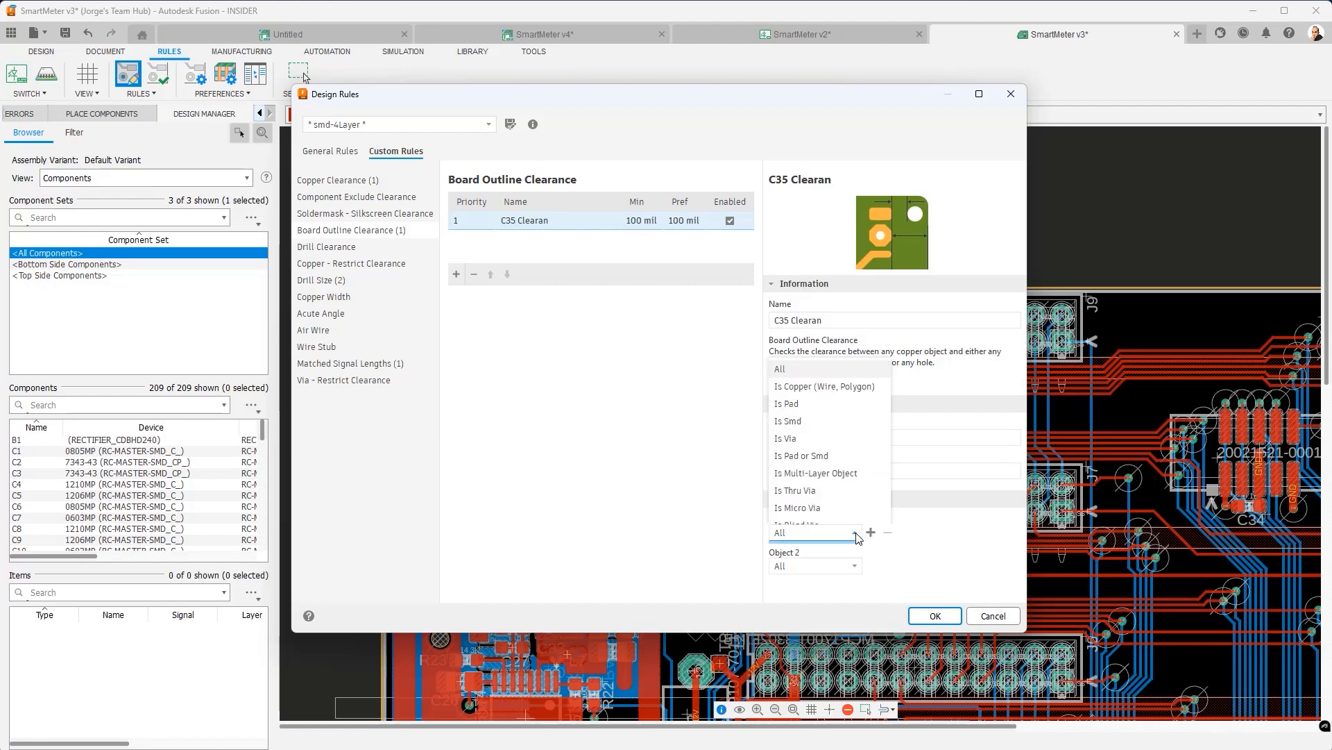
{"action": "scroll", "coordinate": [835, 418], "scroll_direction": "down", "scroll_amount": 3}
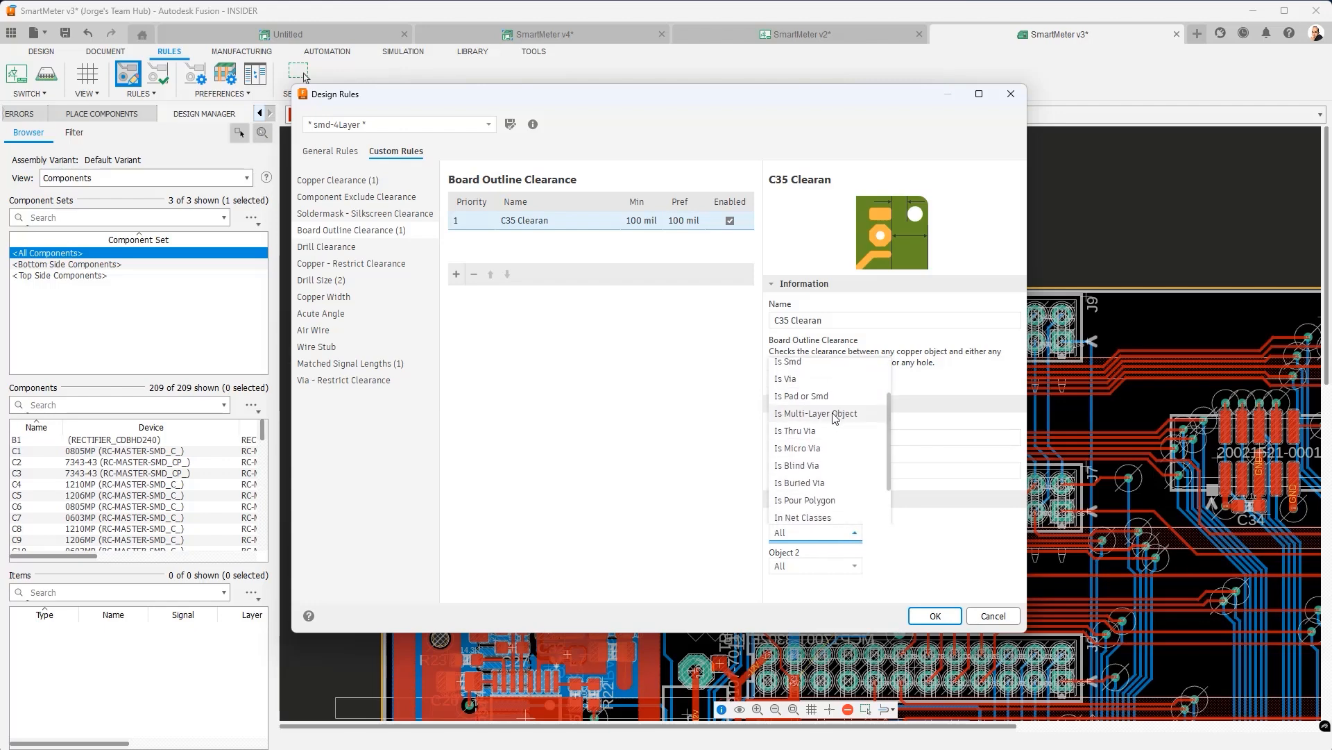
{"action": "scroll", "coordinate": [835, 418], "scroll_direction": "down", "scroll_amount": 1}
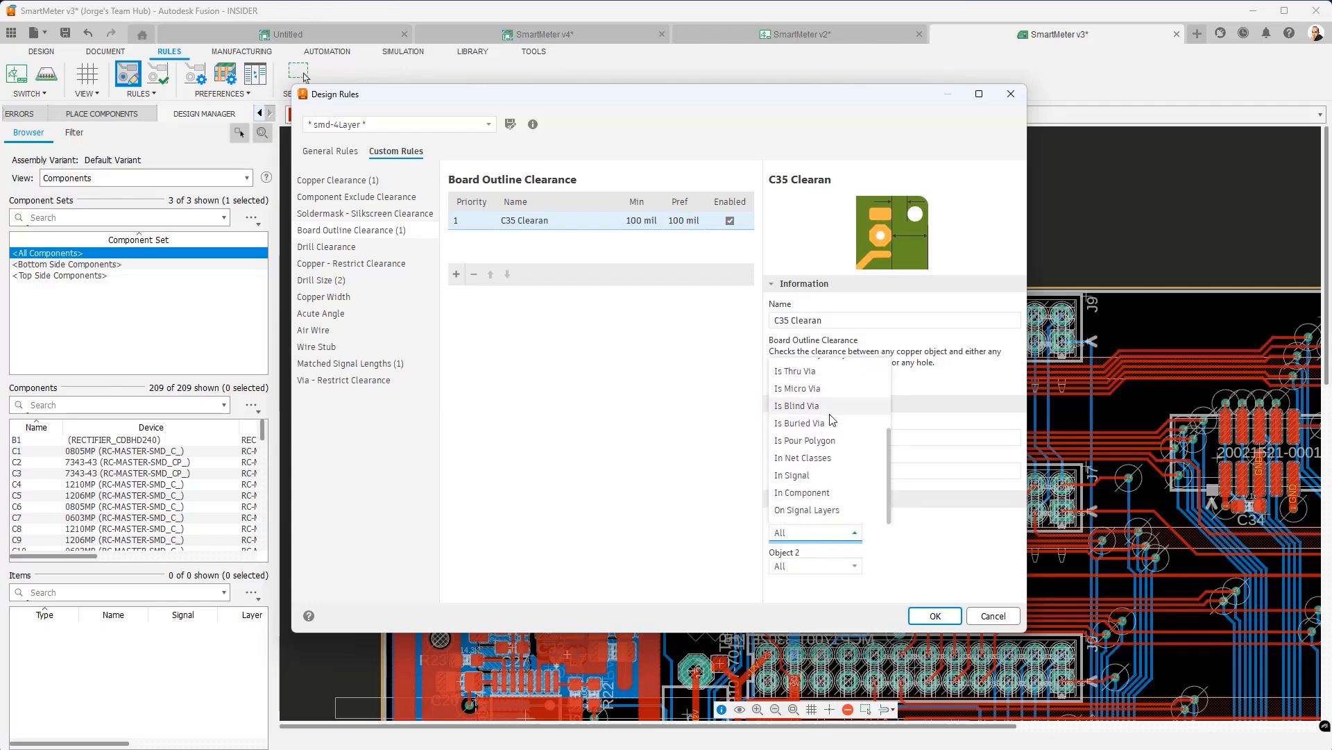
{"action": "left_click", "coordinate": [816, 496]}
{"action": "left_click", "coordinate": [981, 533]}
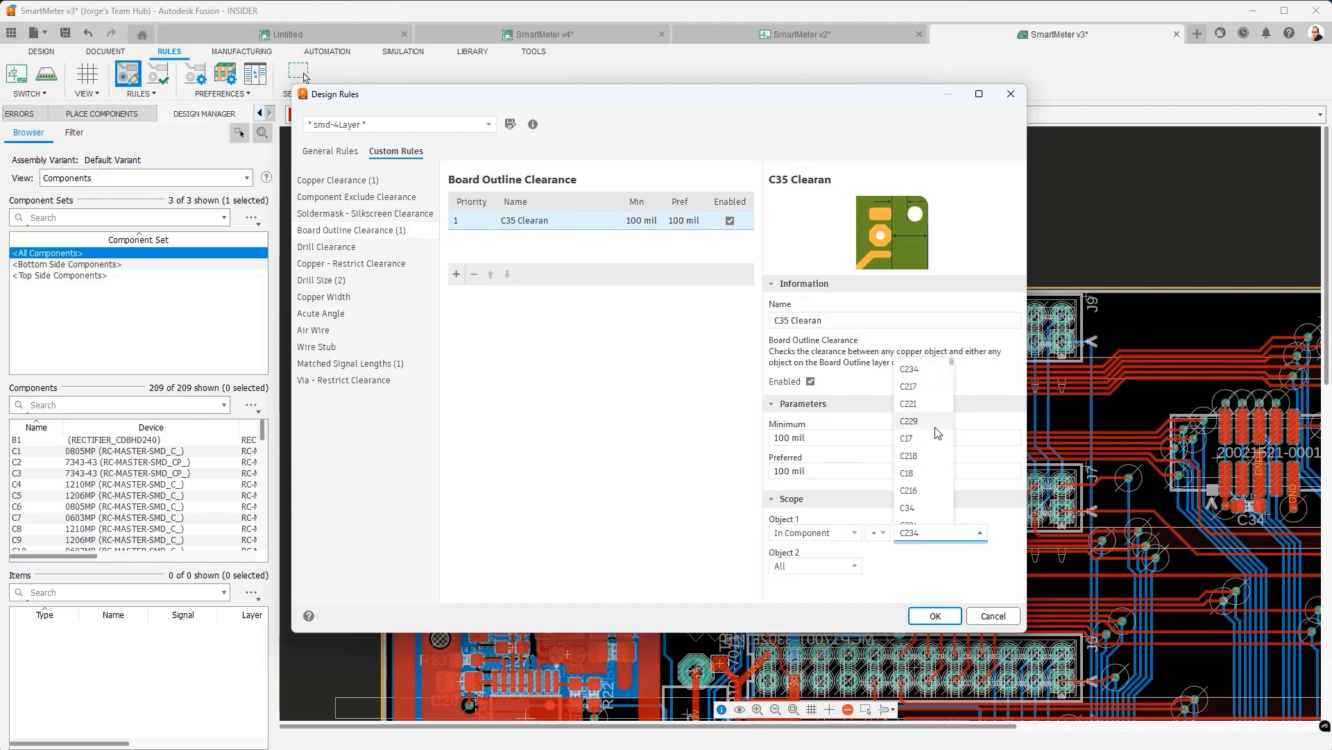
{"action": "scroll", "coordinate": [934, 425], "scroll_direction": "down", "scroll_amount": 3}
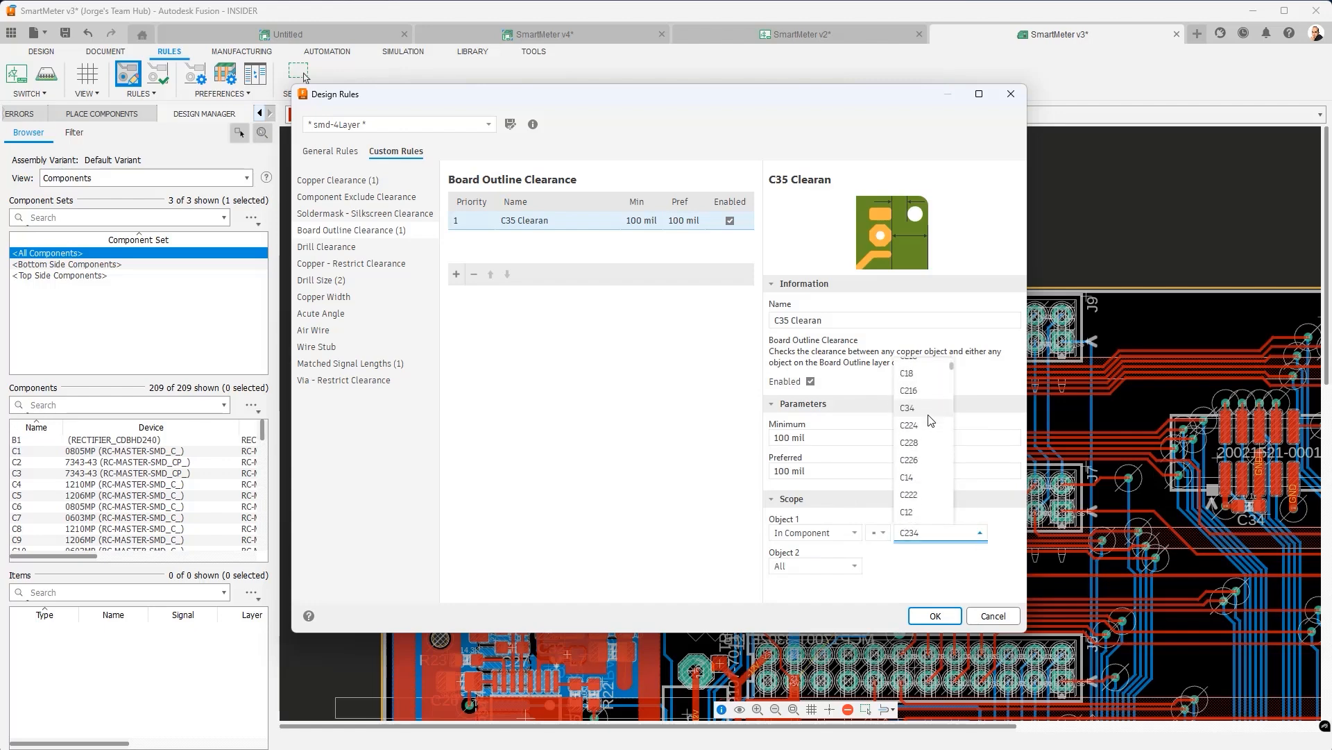
{"action": "scroll", "coordinate": [919, 444], "scroll_direction": "down", "scroll_amount": 15}
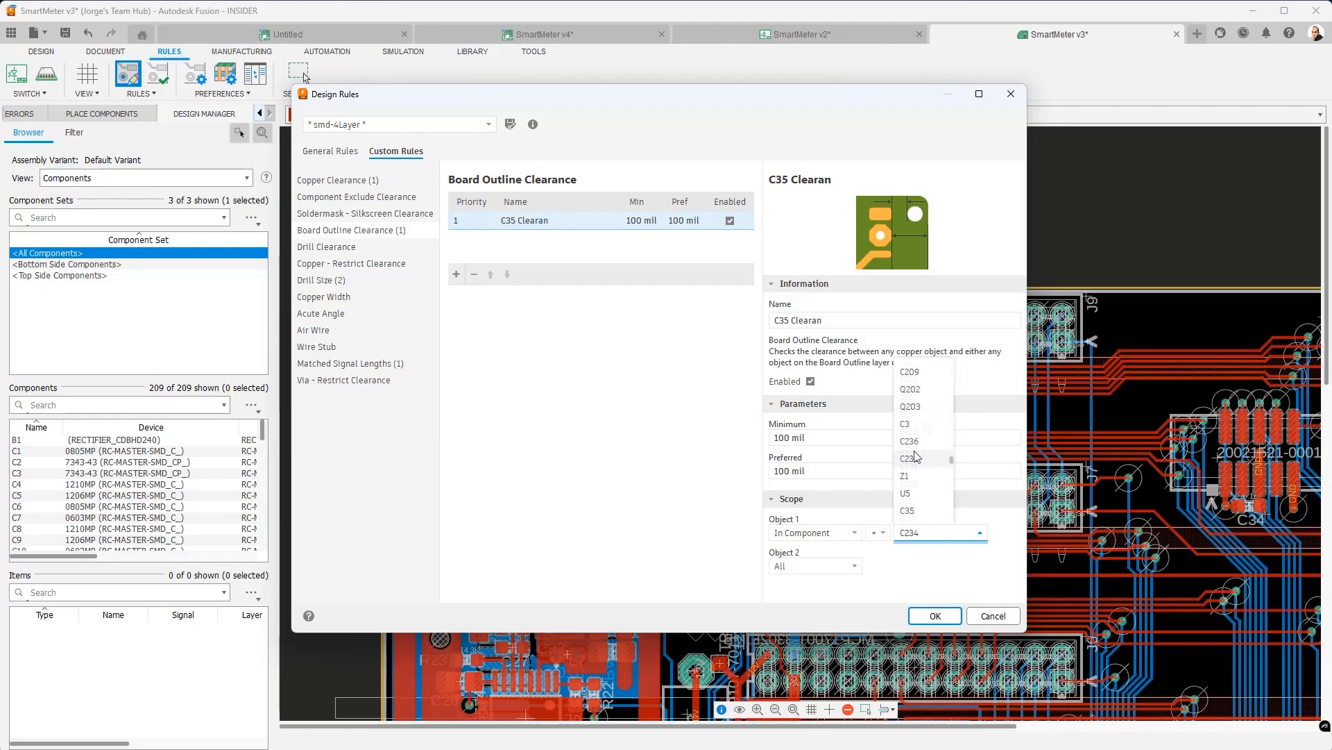
{"action": "scroll", "coordinate": [928, 451], "scroll_direction": "down", "scroll_amount": 1}
{"action": "left_click", "coordinate": [922, 459]}
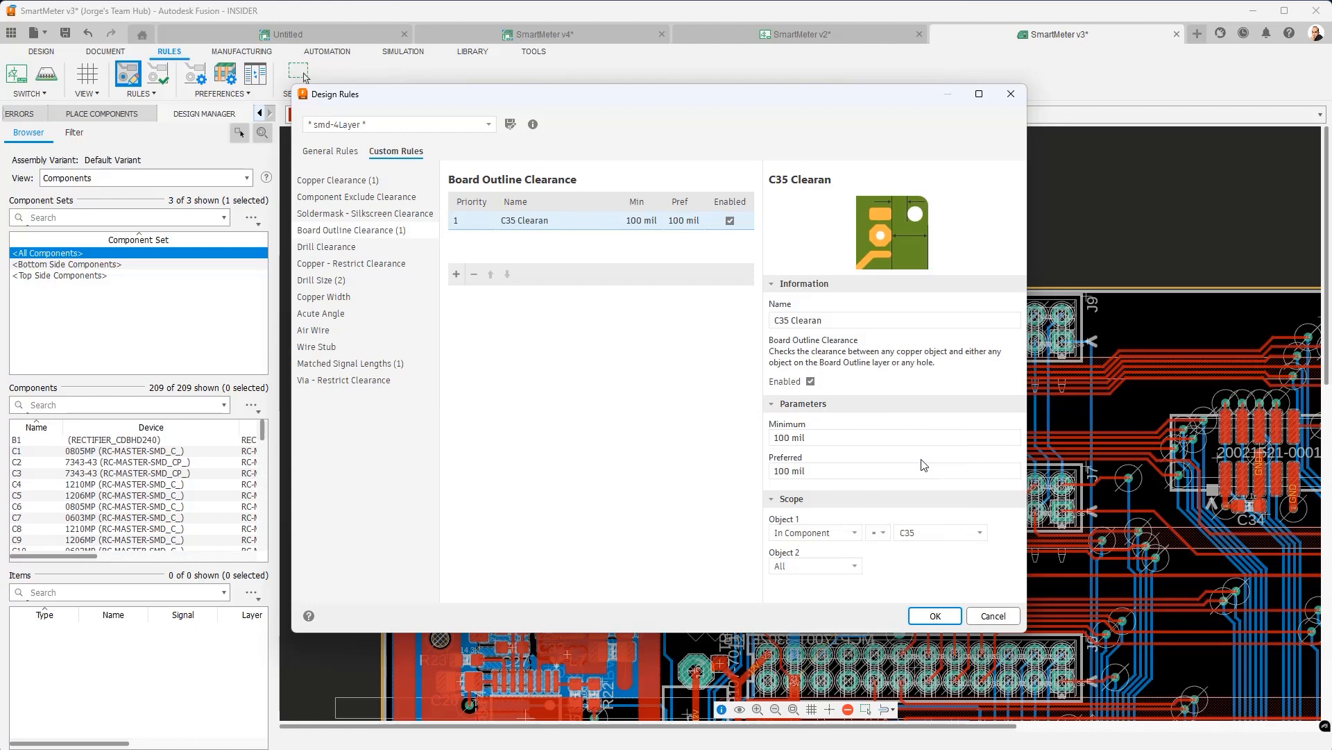
- Add an Is Smd condition to the rule's first object
{"action": "left_click", "coordinate": [997, 533]}
{"action": "left_click", "coordinate": [855, 552]}
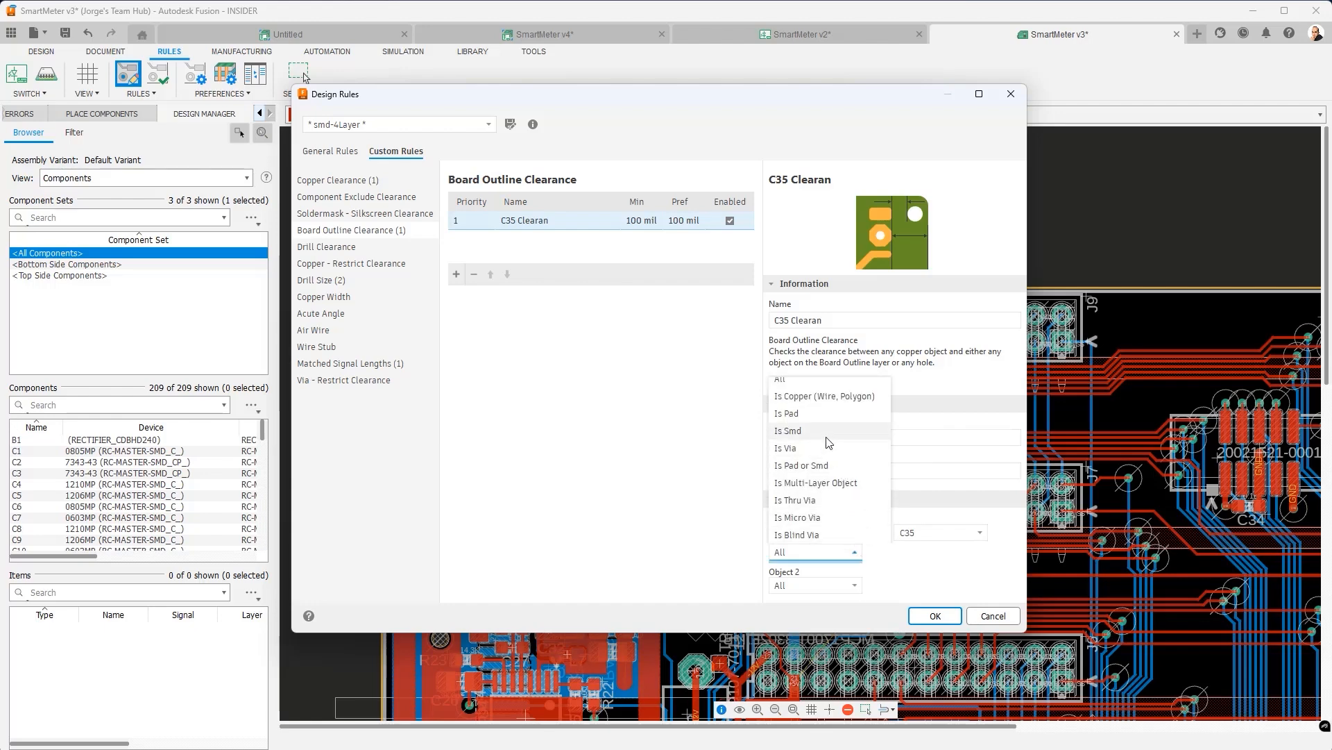
{"action": "left_click", "coordinate": [788, 431]}
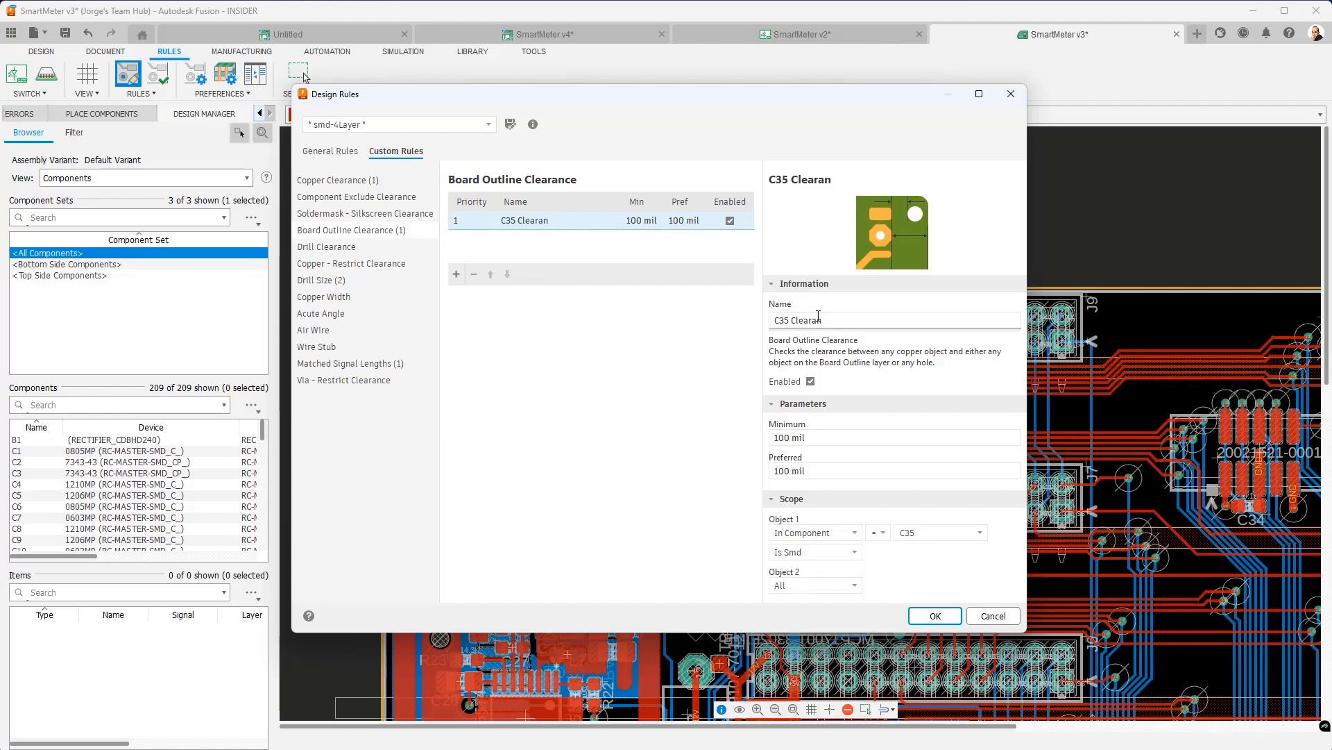
- Complete the rule name as 'C35 Clearance', leaving the second object scoped to All
{"action": "left_click", "coordinate": [831, 321]}
{"action": "type", "text": "ce"}
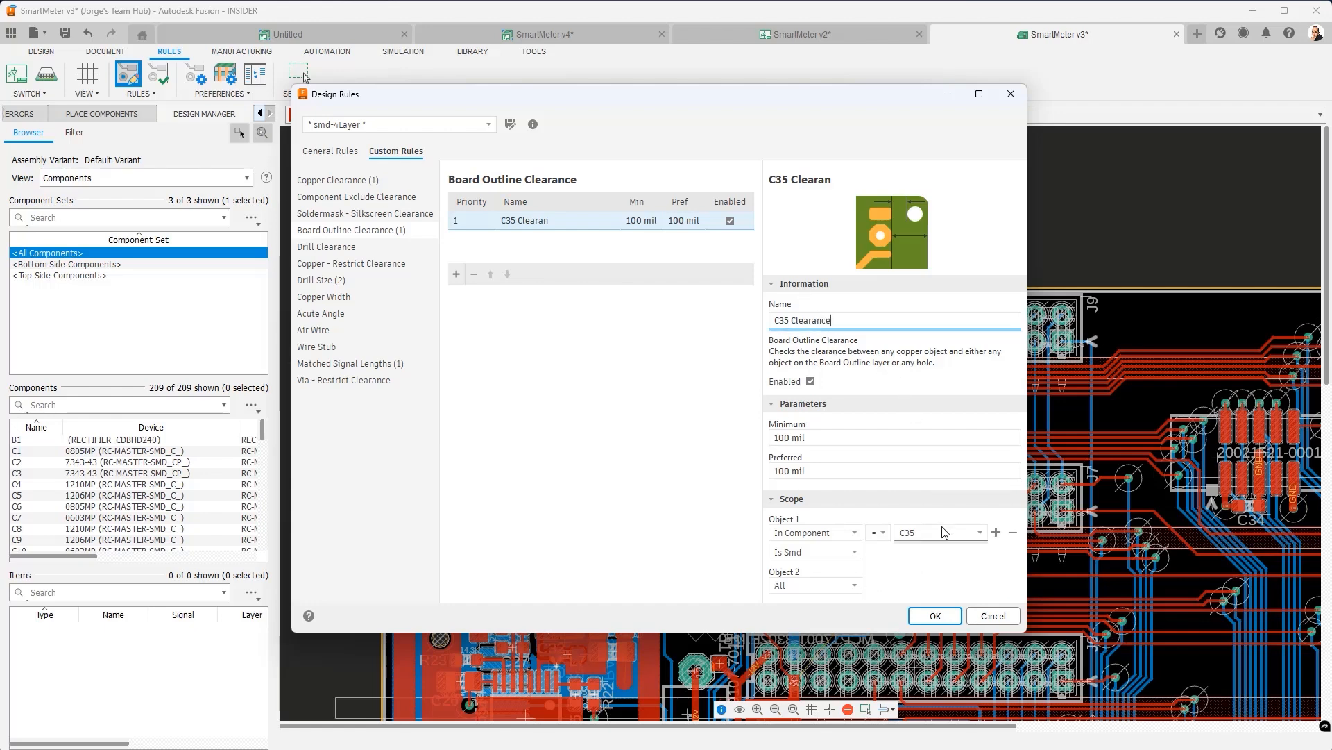
{"action": "left_click", "coordinate": [925, 563]}
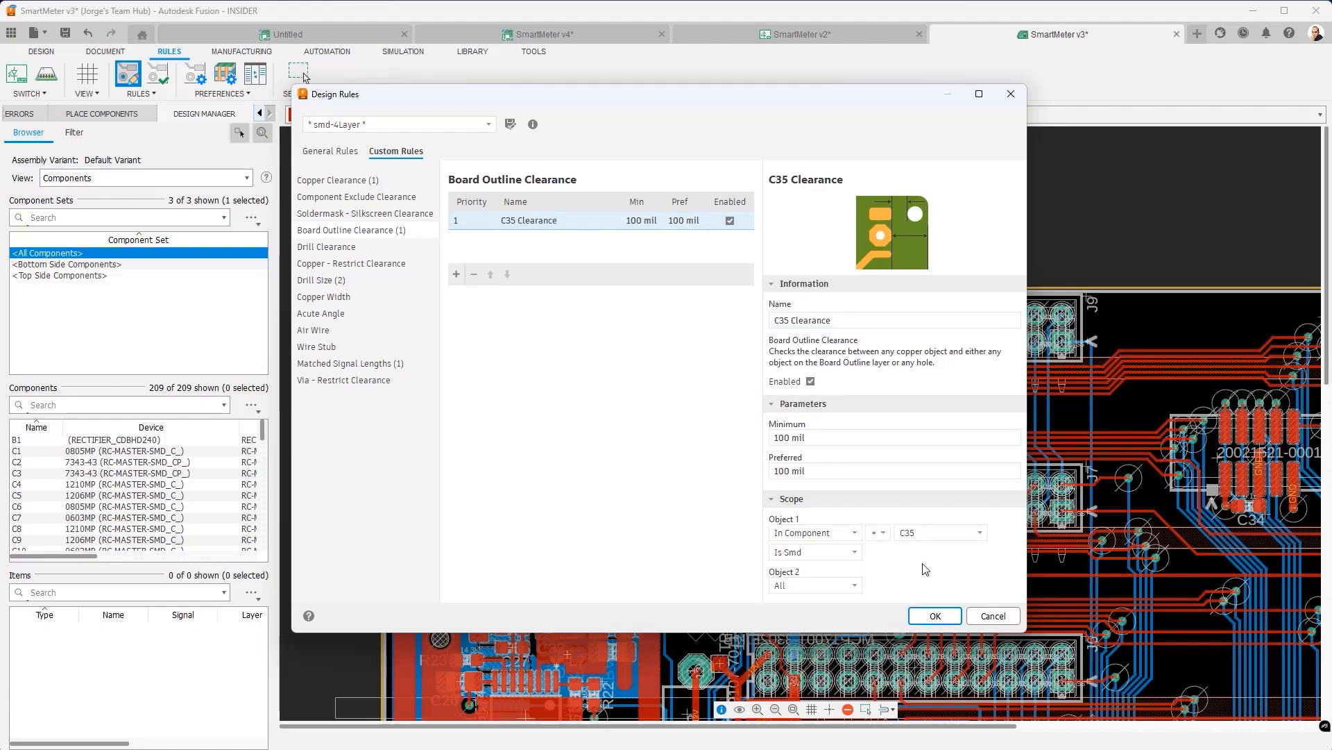
{"action": "mouse_move", "coordinate": [860, 588]}
{"action": "mouse_move", "coordinate": [876, 553]}
{"action": "left_click", "coordinate": [855, 586]}
{"action": "left_click", "coordinate": [941, 575]}
- Apply the C35 Clearance rule, close Design Rules, and zoom the board view
{"action": "left_click", "coordinate": [935, 615]}
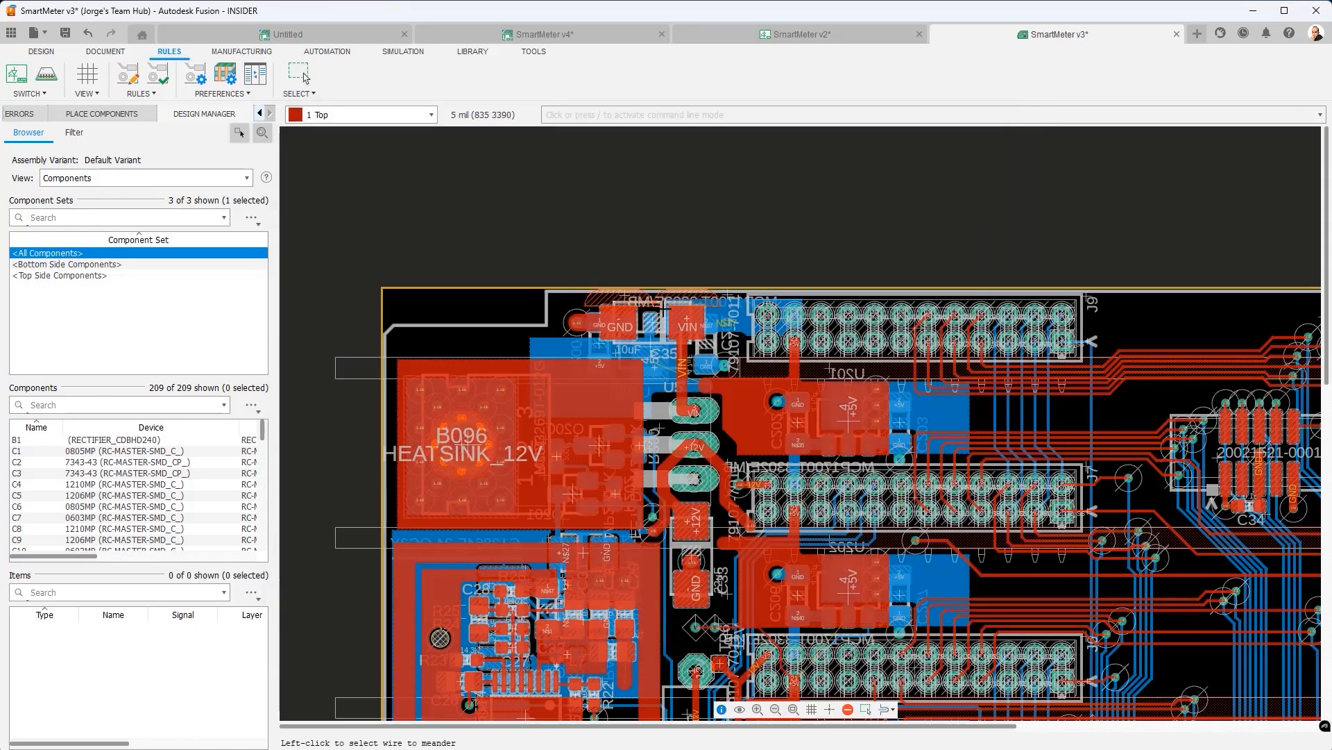
{"action": "scroll", "coordinate": [674, 317], "scroll_direction": "down", "scroll_amount": 2}
{"action": "scroll", "coordinate": [652, 309], "scroll_direction": "up", "scroll_amount": 5}
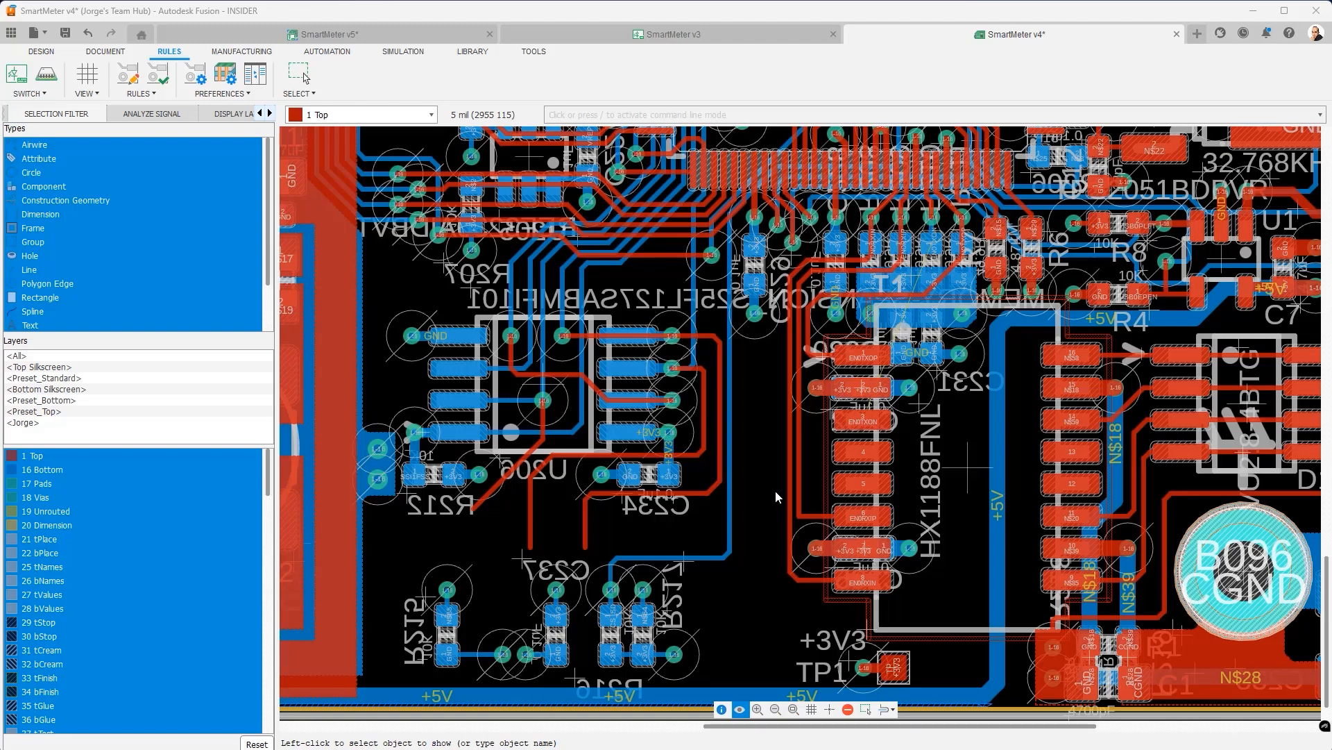
{"action": "left_click", "coordinate": [647, 476]}
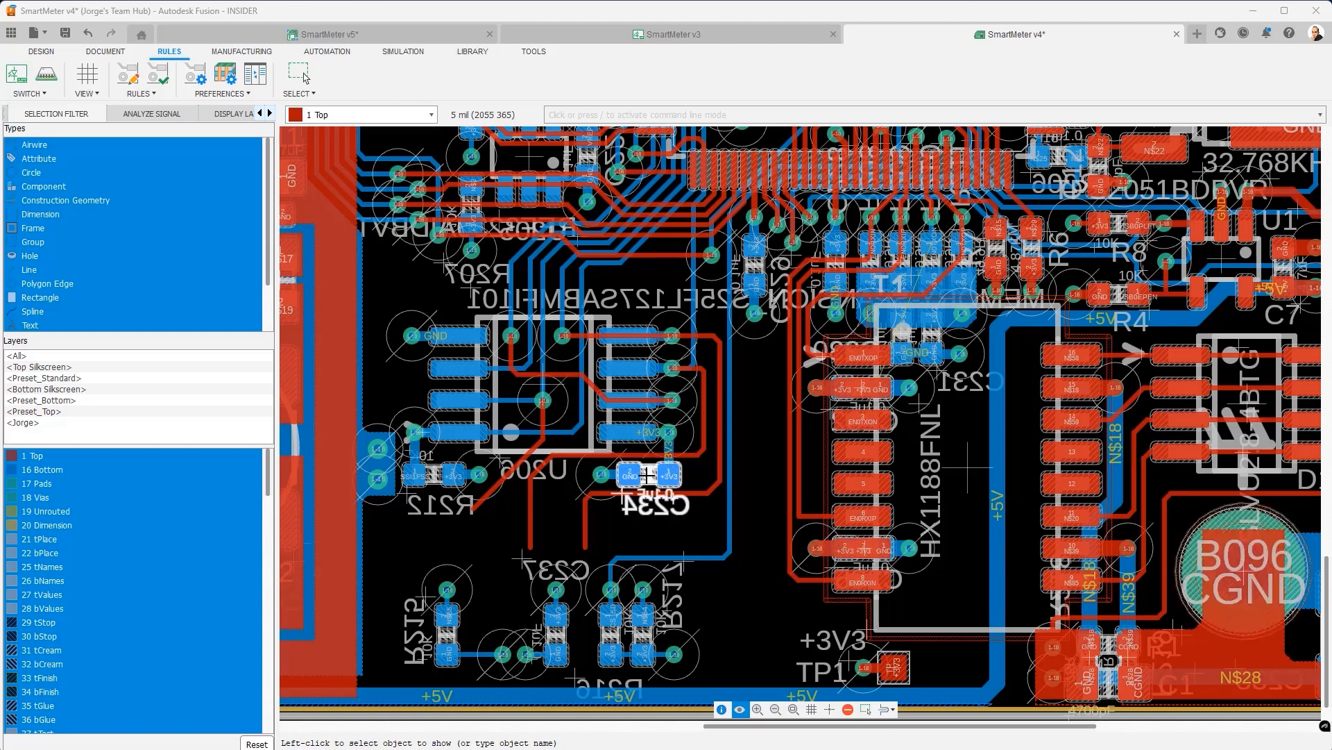
{"action": "left_click", "coordinate": [544, 401]}
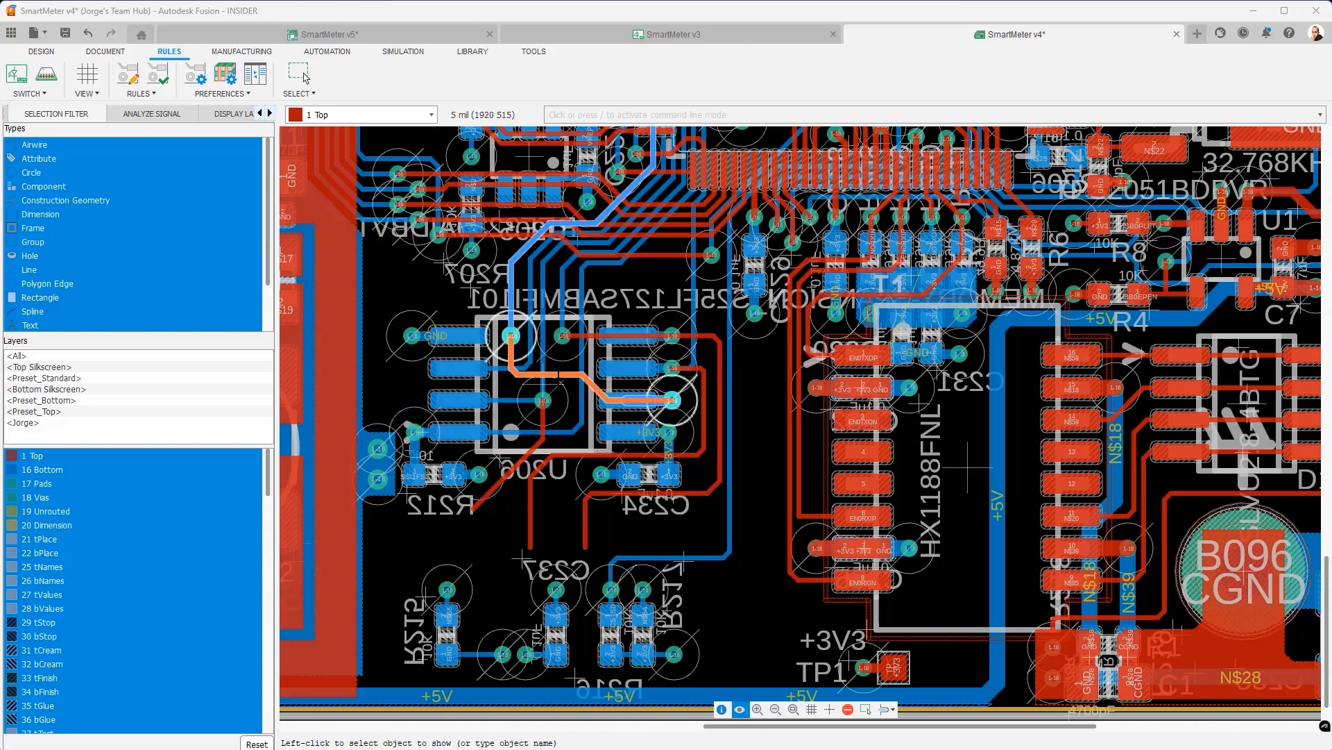
{"action": "left_click", "coordinate": [517, 472]}
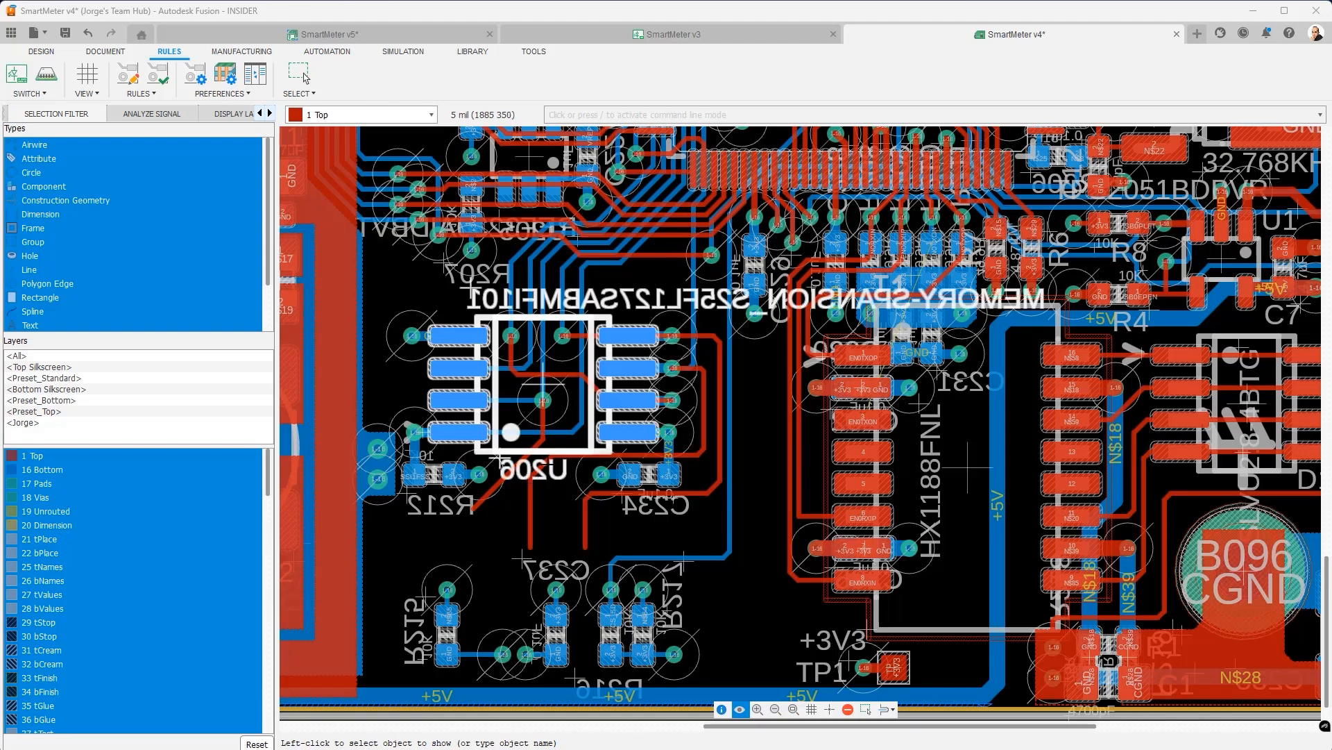
{"action": "left_click", "coordinate": [132, 76]}
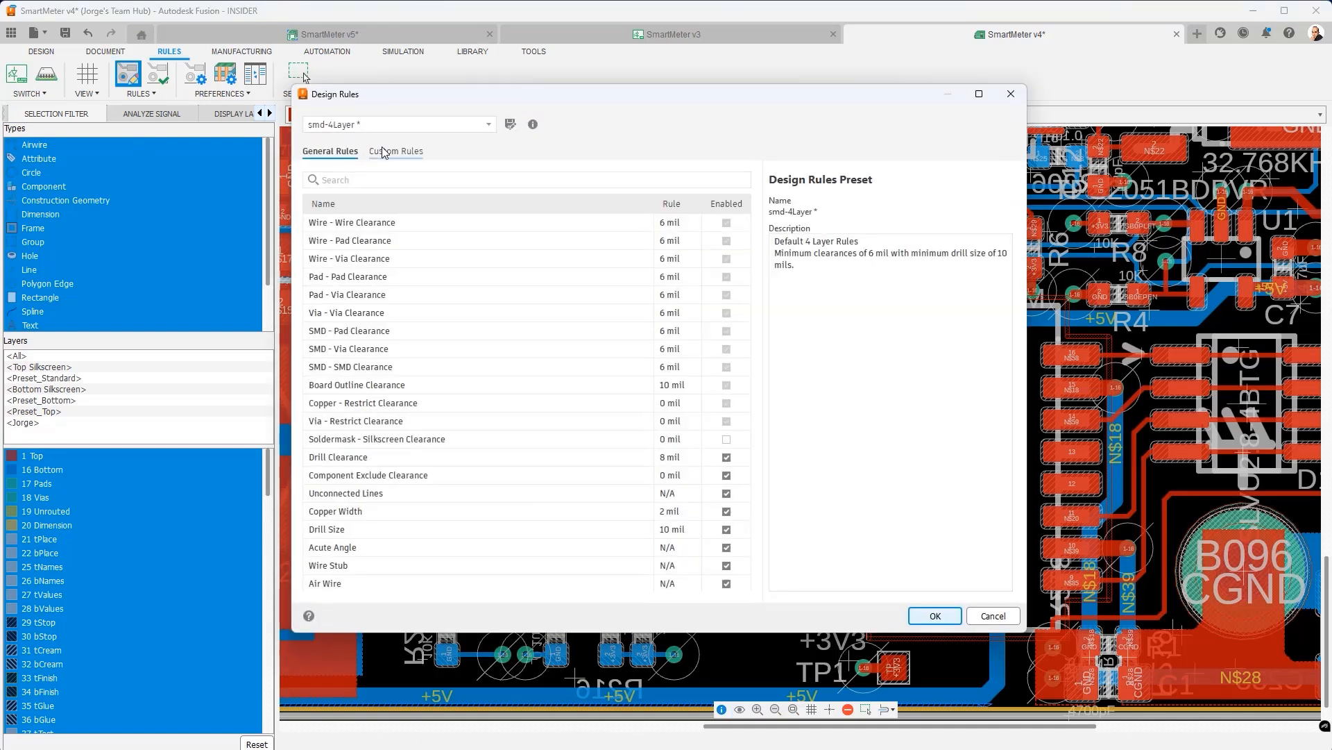
- Go to Custom Rules and bring up the choices for a new Copper Clearance rule
{"action": "left_click", "coordinate": [384, 152]}
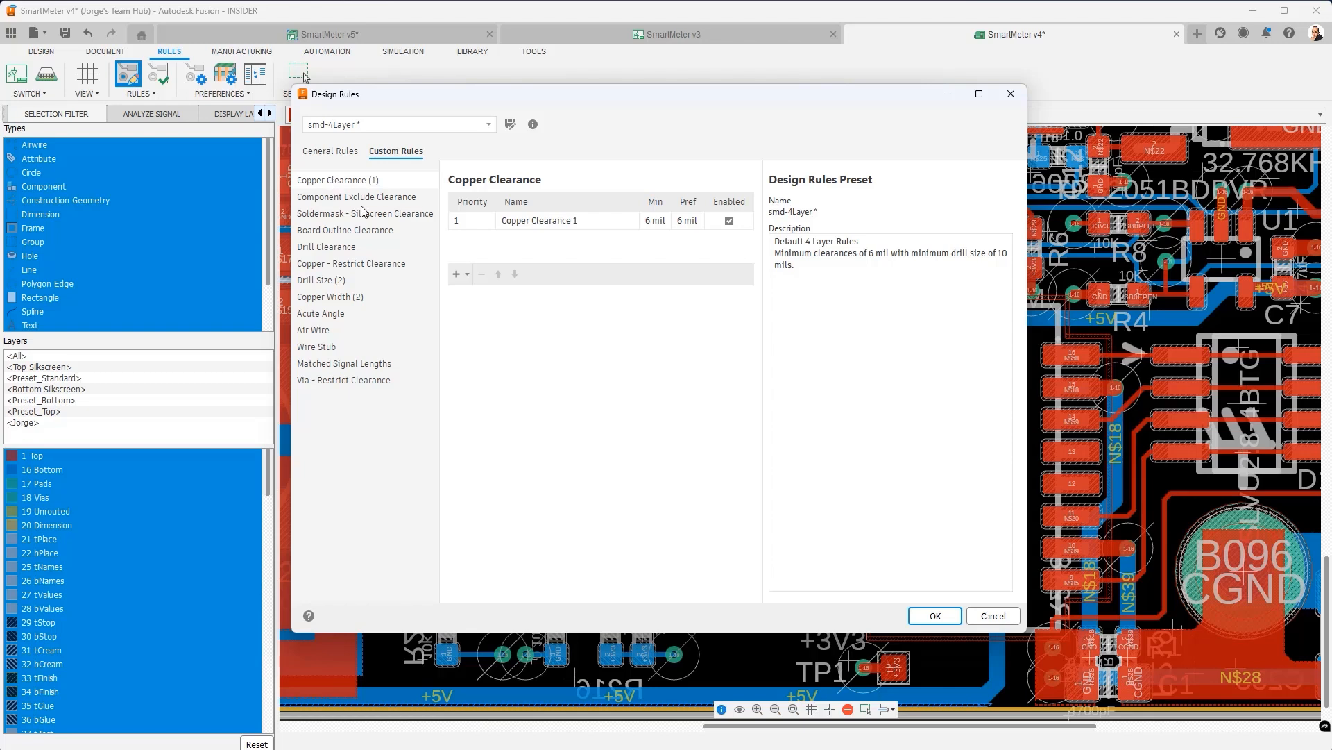
{"action": "left_click", "coordinate": [459, 275]}
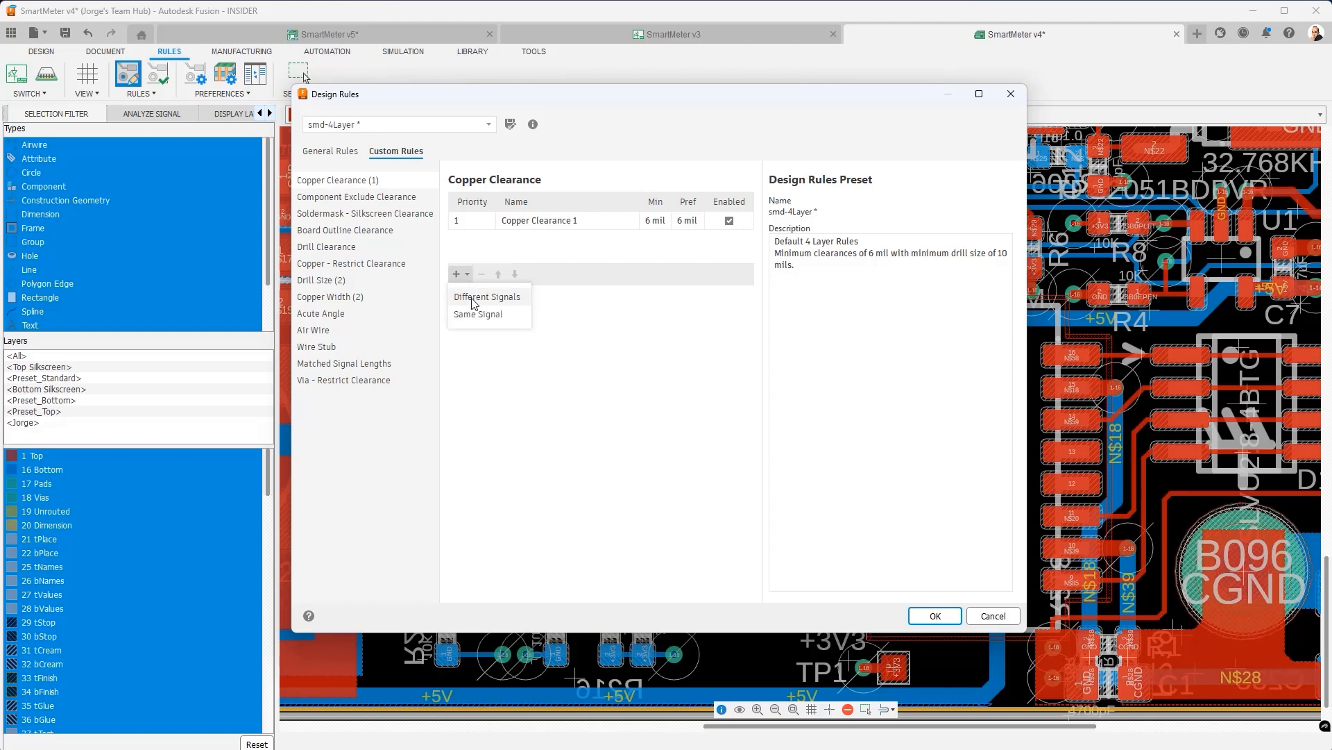
- Add a Different Signals rule 'Intercomponent Clearance' with 100 mil minimum and preferred clearance
{"action": "left_click", "coordinate": [472, 299]}
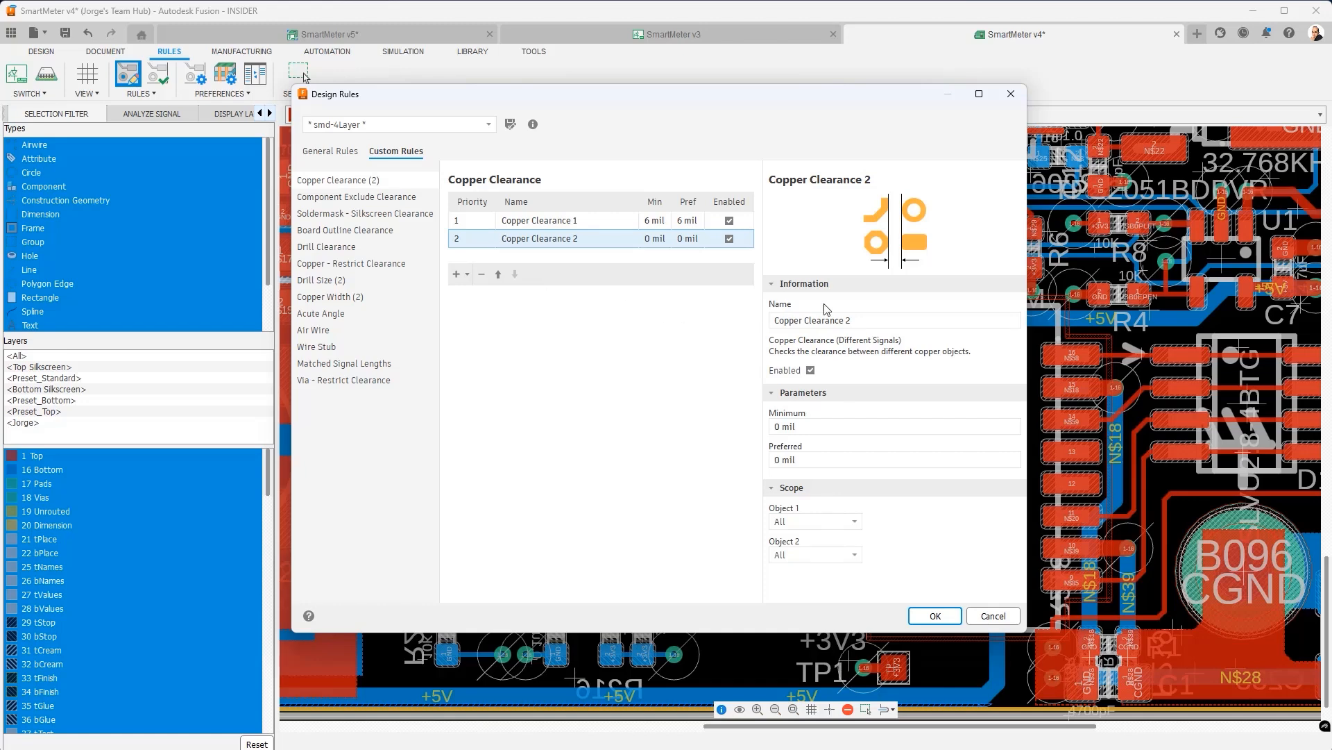
{"action": "triple_click", "coordinate": [867, 322]}
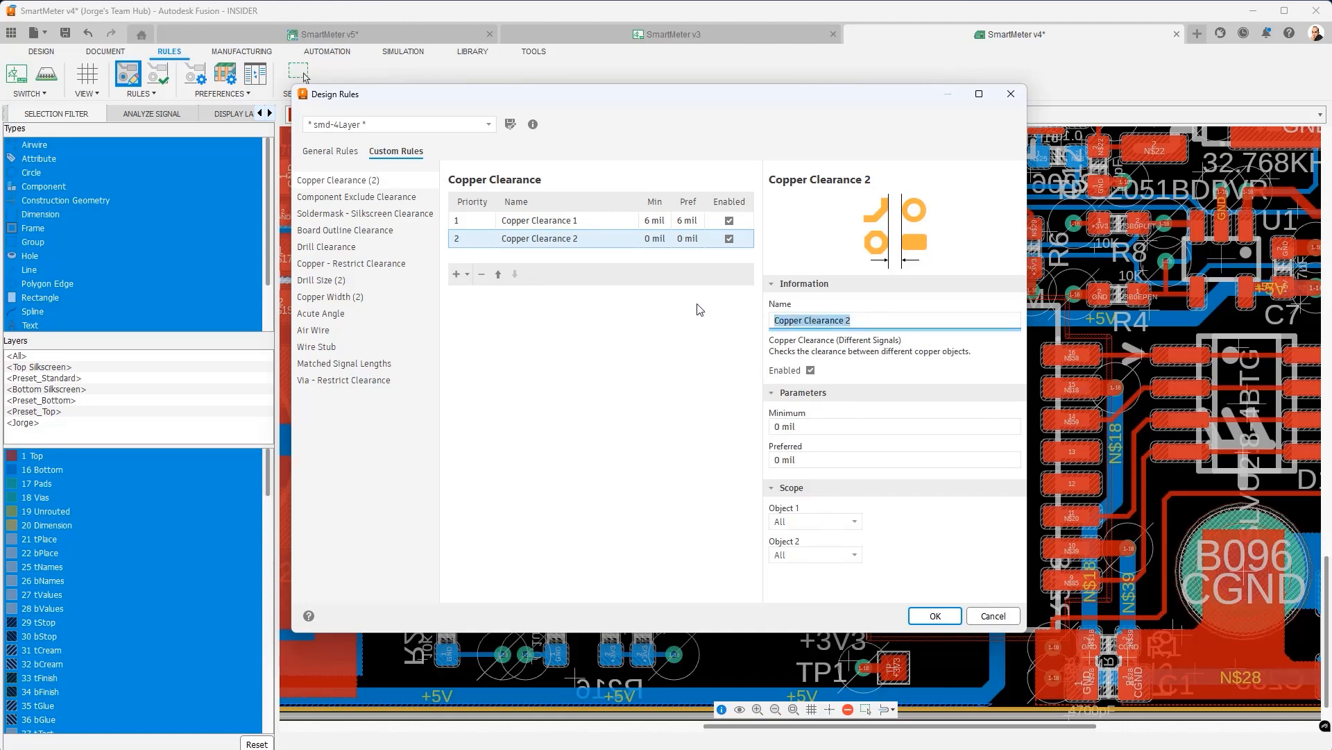
{"action": "key", "text": "BackSpace"}
{"action": "type", "text": "Intercomponent Clearance3"}
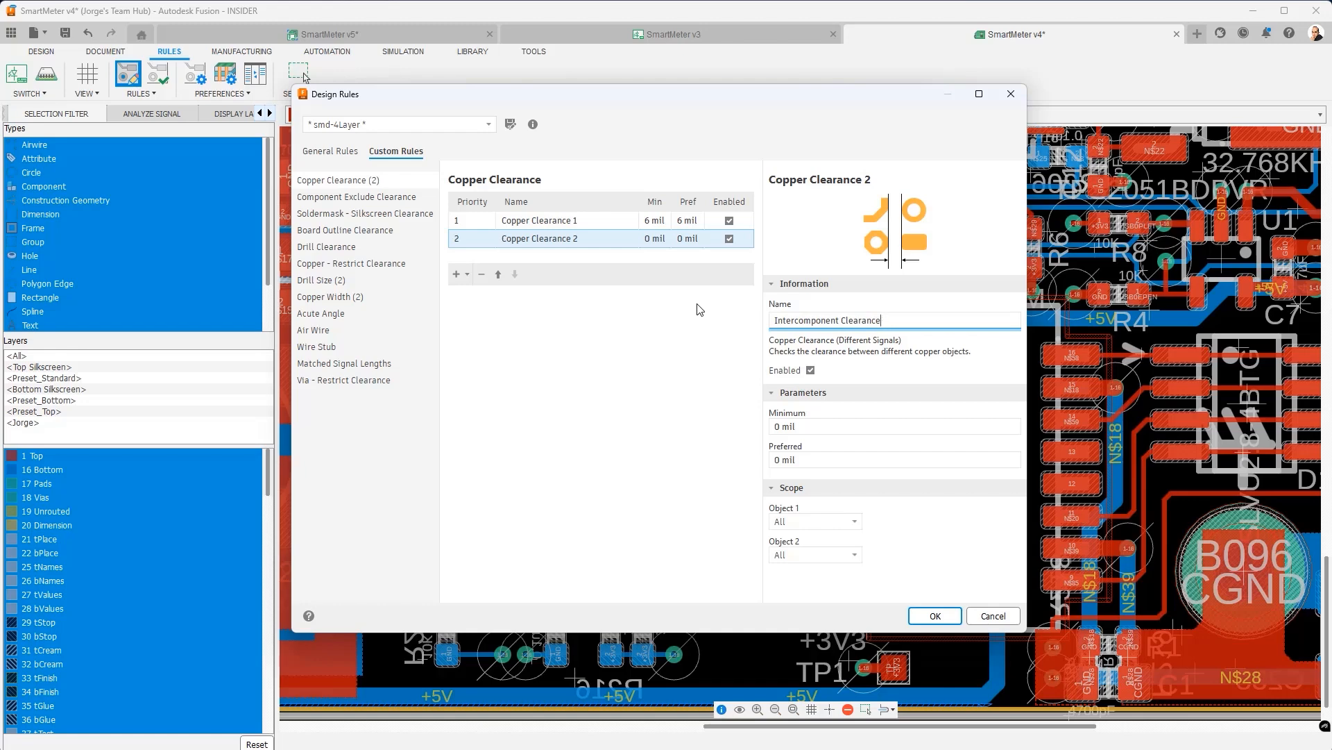
{"action": "left_click", "coordinate": [830, 424]}
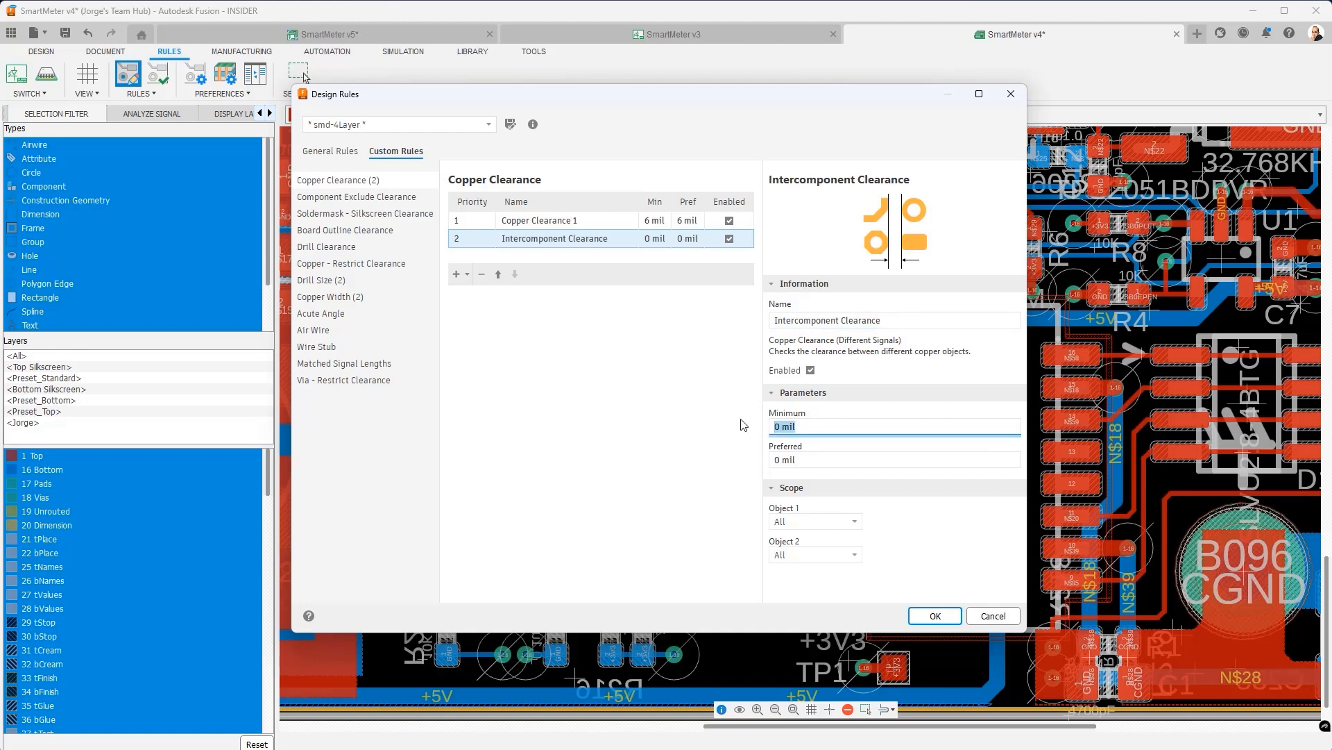
{"action": "type", "text": "100"}
{"action": "left_click", "coordinate": [808, 463]}
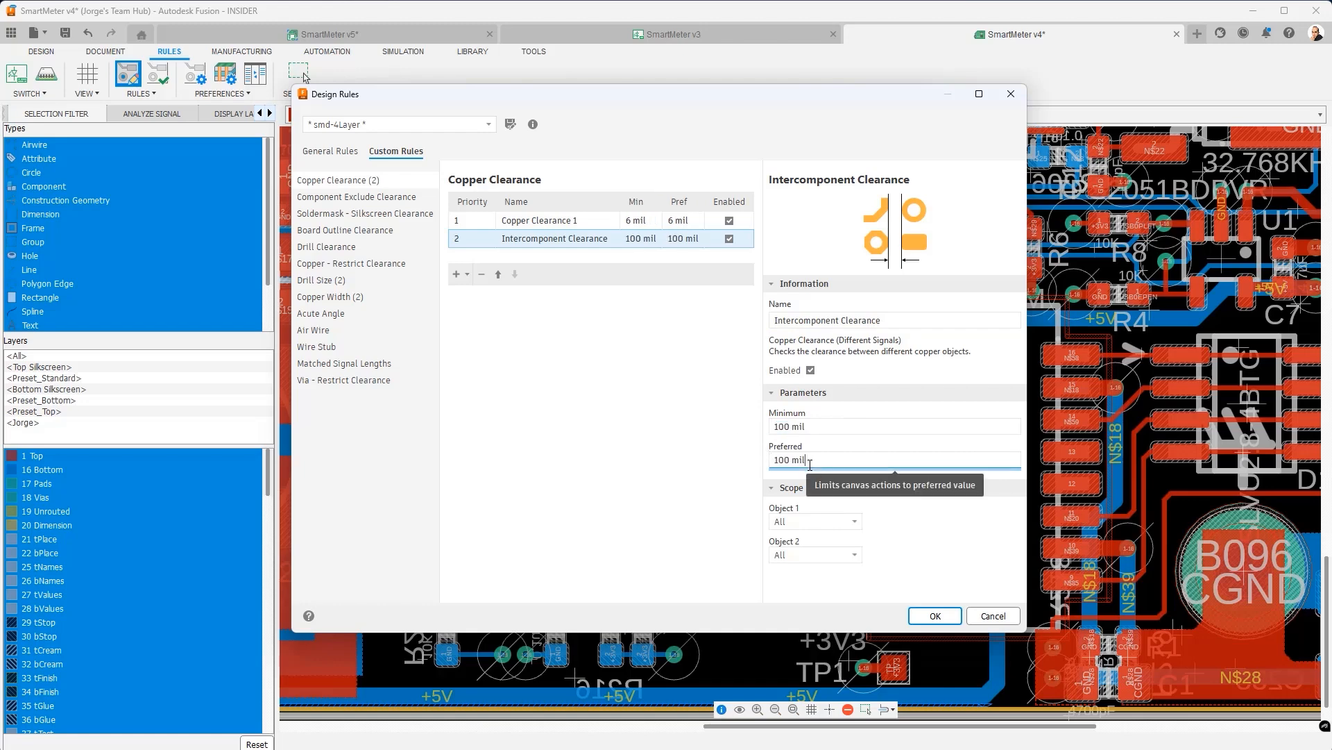
- Scope Object 1 to pads or SMDs of component C234
{"action": "left_click", "coordinate": [855, 521]}
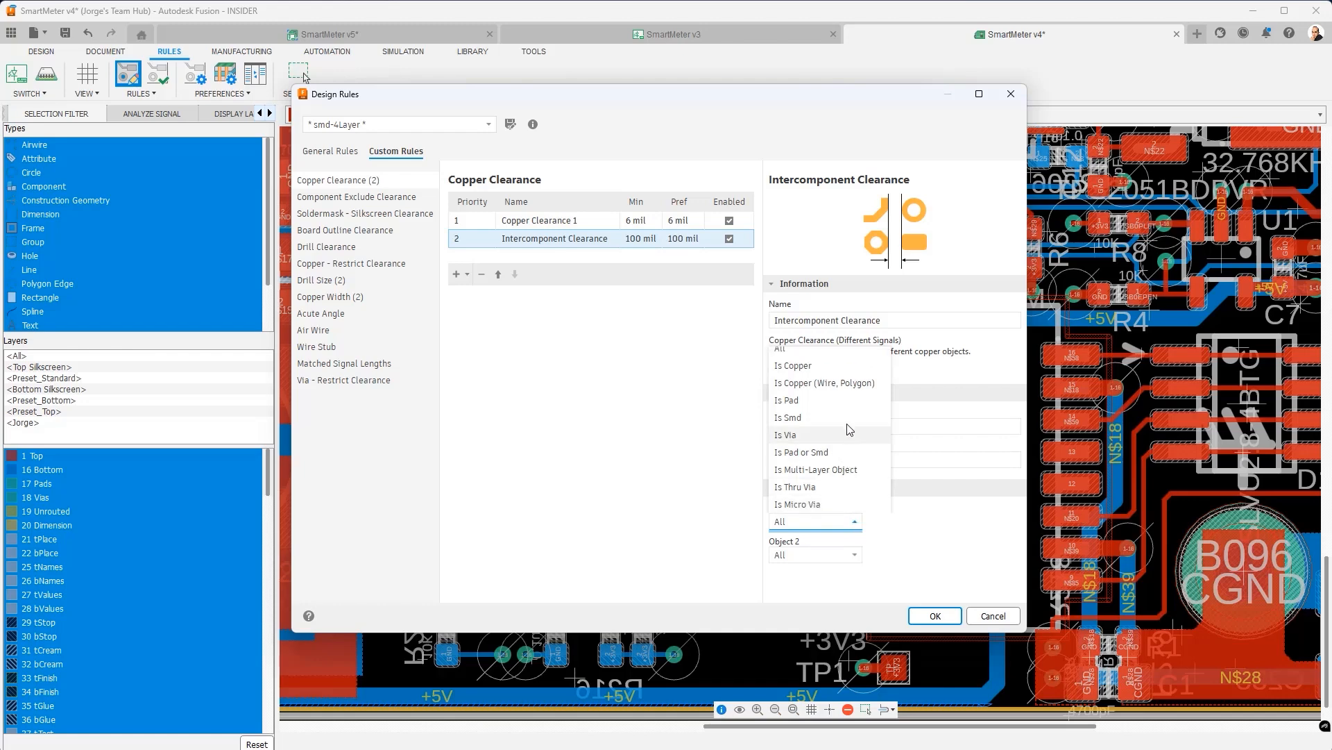
{"action": "scroll", "coordinate": [852, 381], "scroll_direction": "down", "scroll_amount": 2}
{"action": "scroll", "coordinate": [850, 381], "scroll_direction": "down", "scroll_amount": 3}
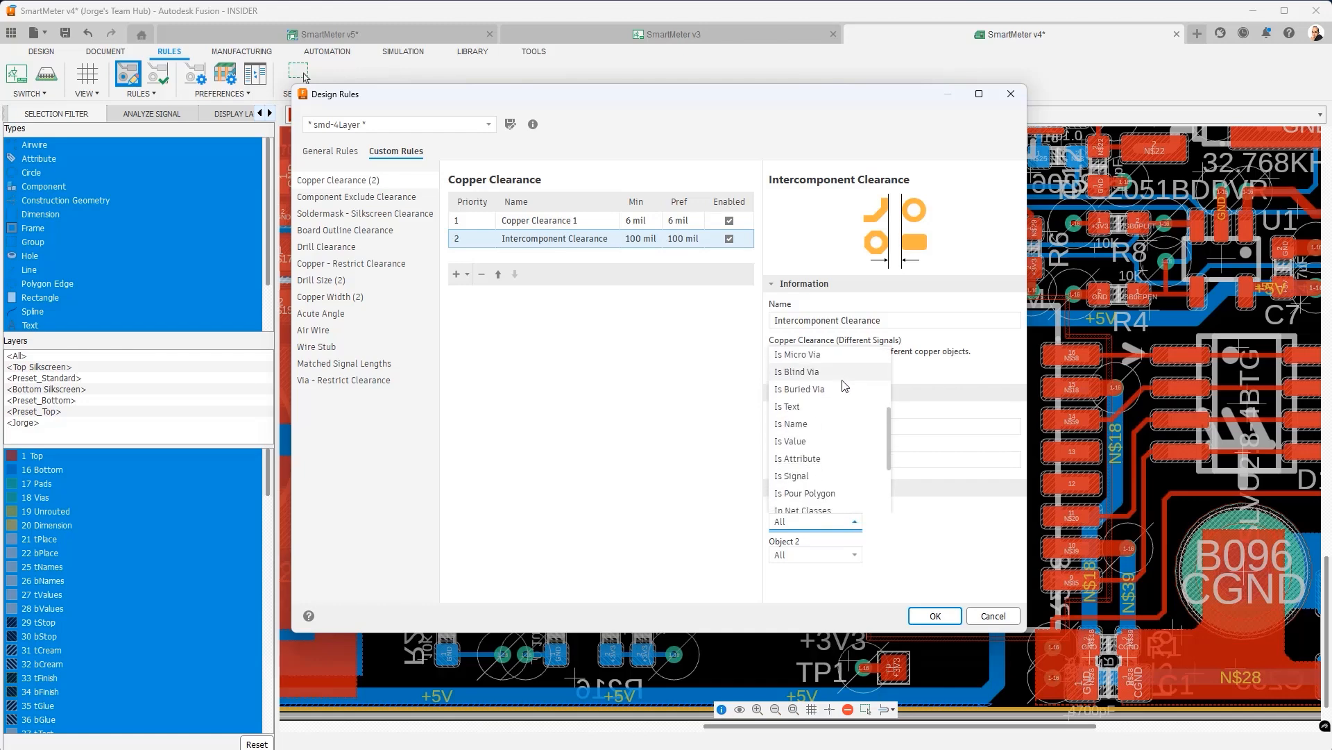
{"action": "left_click", "coordinate": [820, 446]}
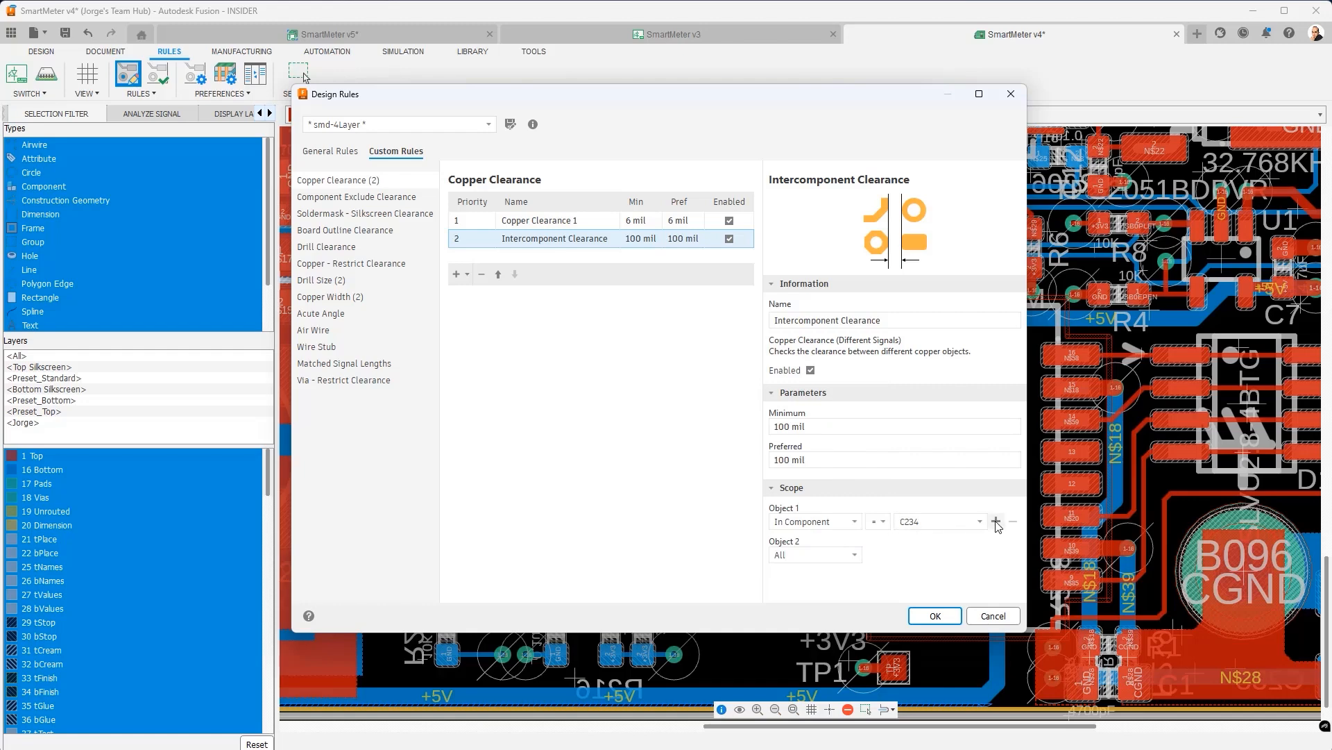
{"action": "left_click", "coordinate": [996, 522]}
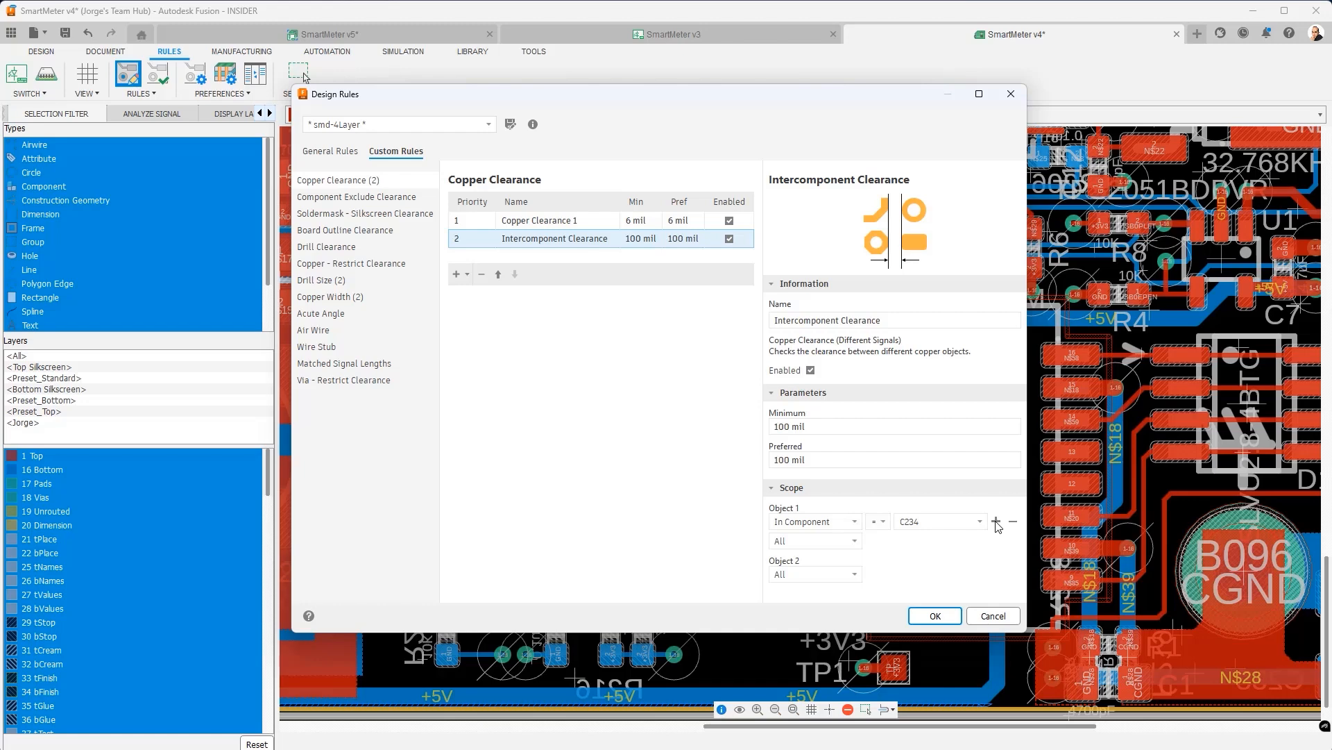
{"action": "left_click", "coordinate": [854, 541]}
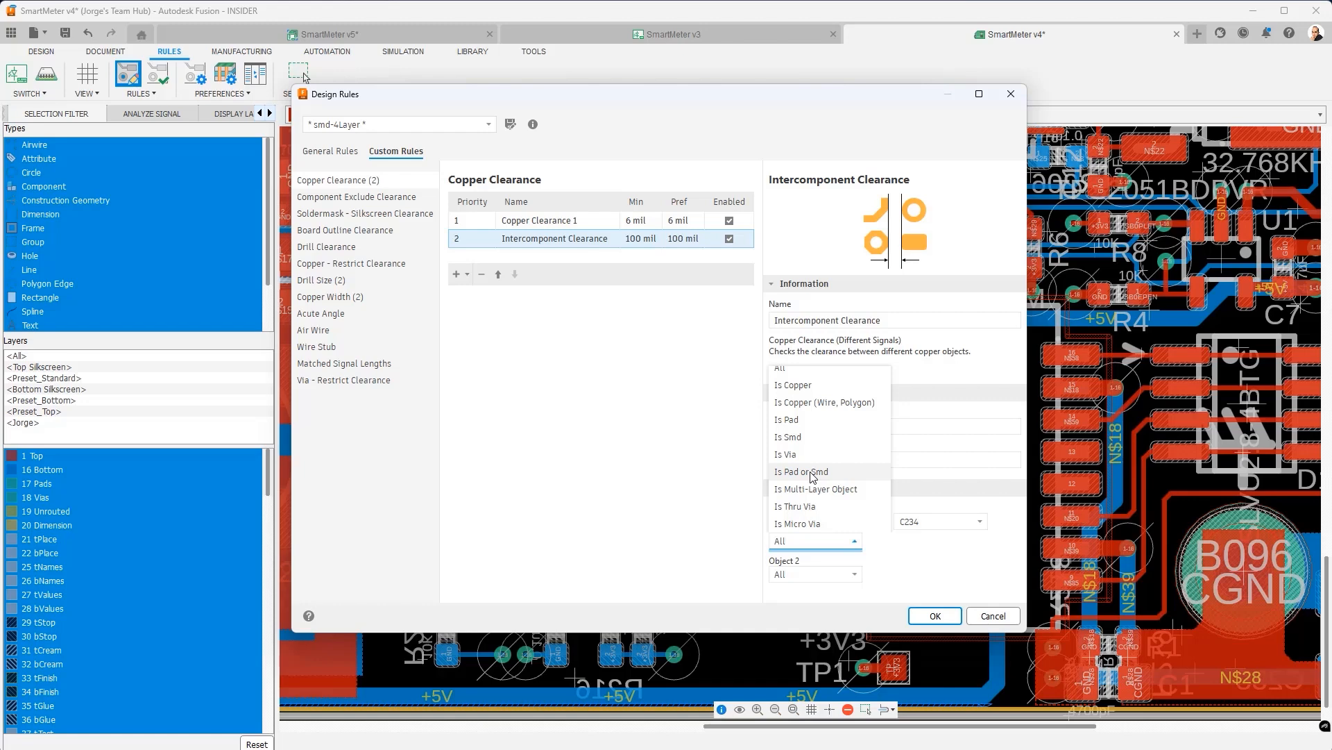
{"action": "left_click", "coordinate": [813, 476]}
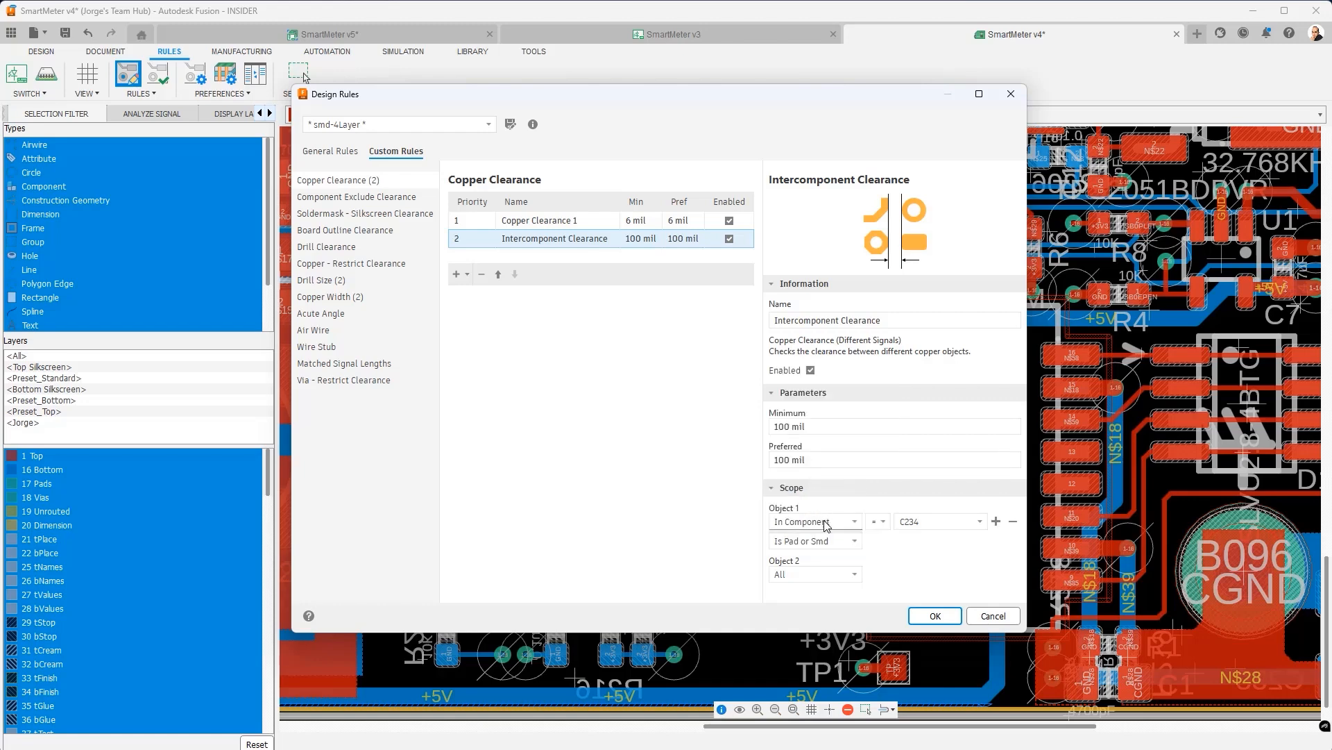
- Scope Object 2 to pads or SMDs of component U206 and save the rules
{"action": "left_click", "coordinate": [857, 575]}
{"action": "scroll", "coordinate": [833, 486], "scroll_direction": "down", "scroll_amount": 5}
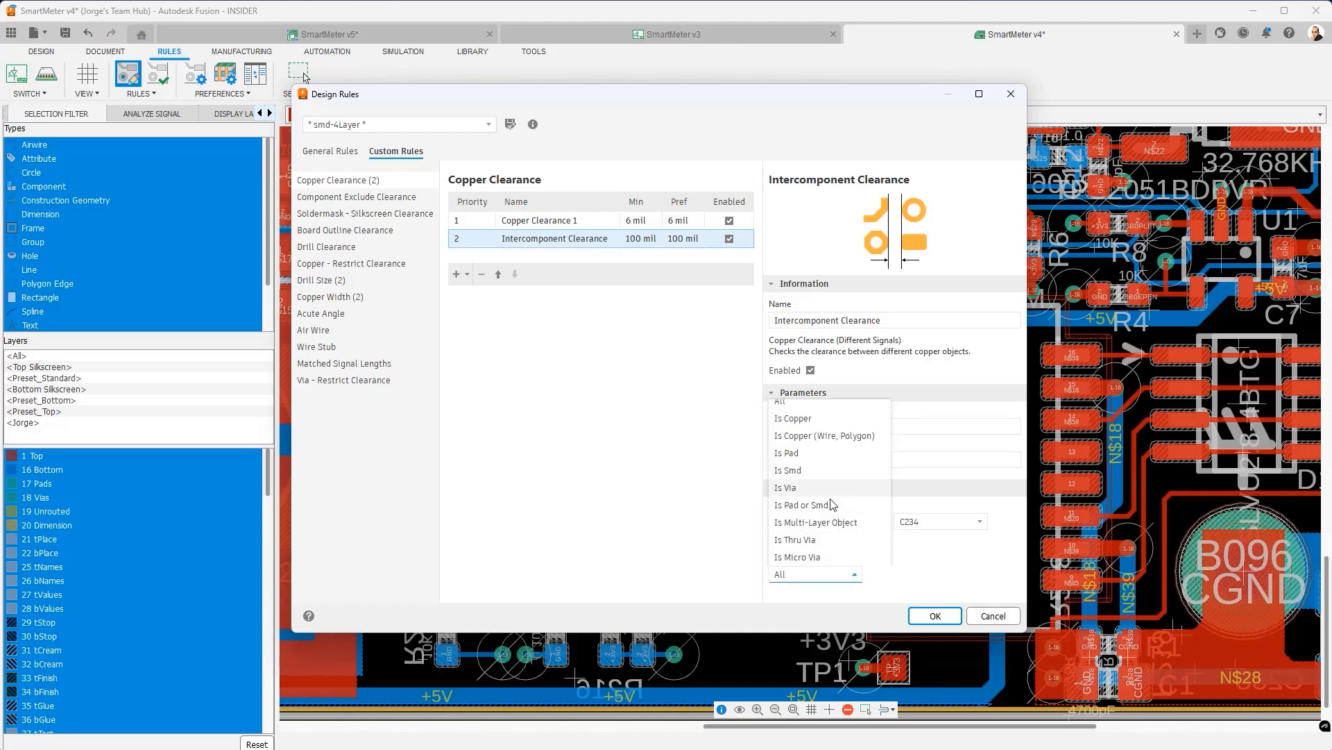
{"action": "scroll", "coordinate": [834, 485], "scroll_direction": "down", "scroll_amount": 4}
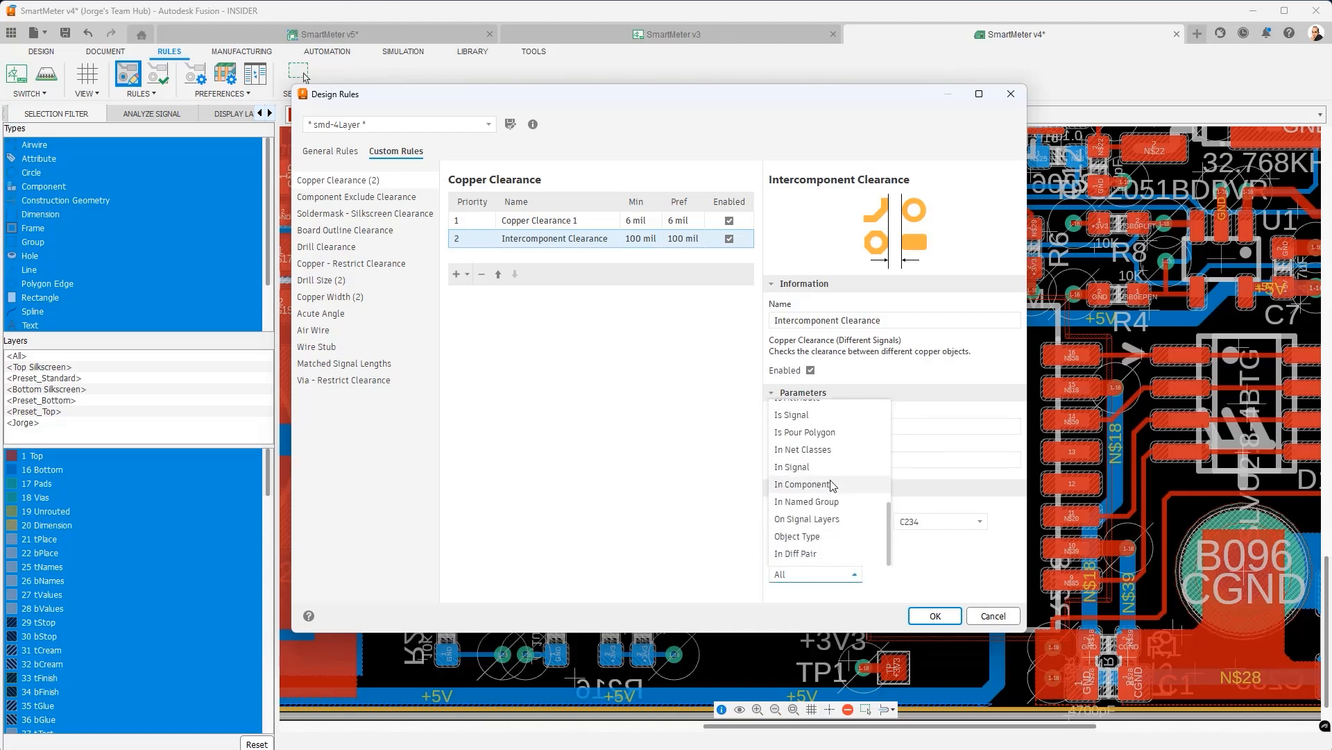
{"action": "left_click", "coordinate": [826, 488]}
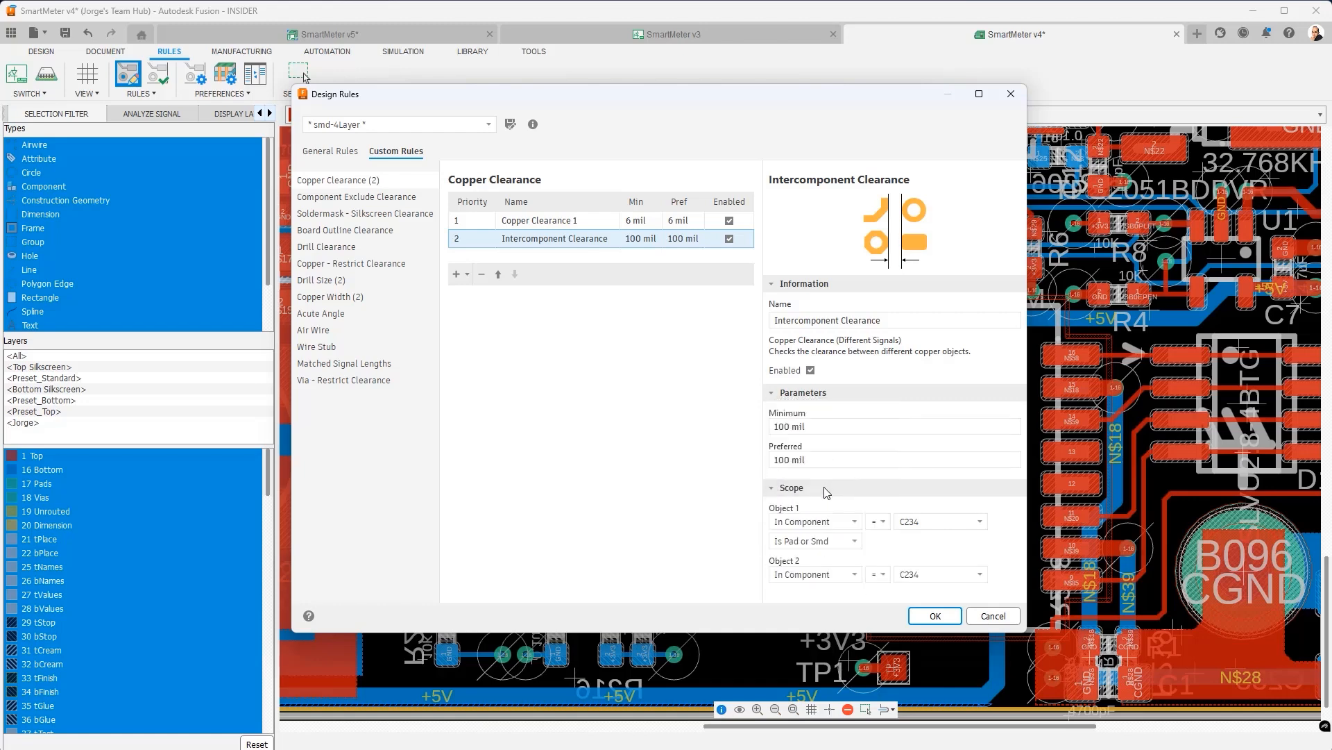
{"action": "left_click", "coordinate": [984, 576]}
{"action": "scroll", "coordinate": [931, 490], "scroll_direction": "down", "scroll_amount": 5}
{"action": "scroll", "coordinate": [930, 486], "scroll_direction": "down", "scroll_amount": 4}
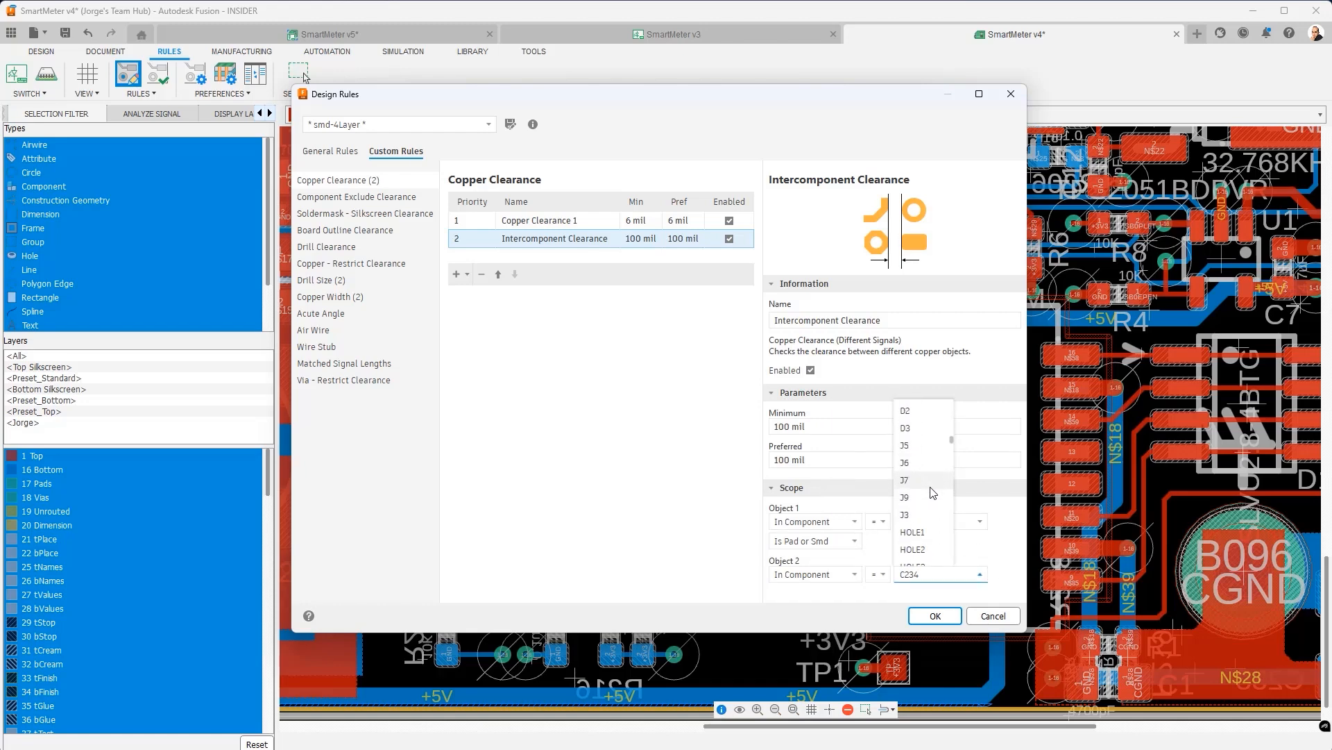
{"action": "left_click", "coordinate": [911, 426]}
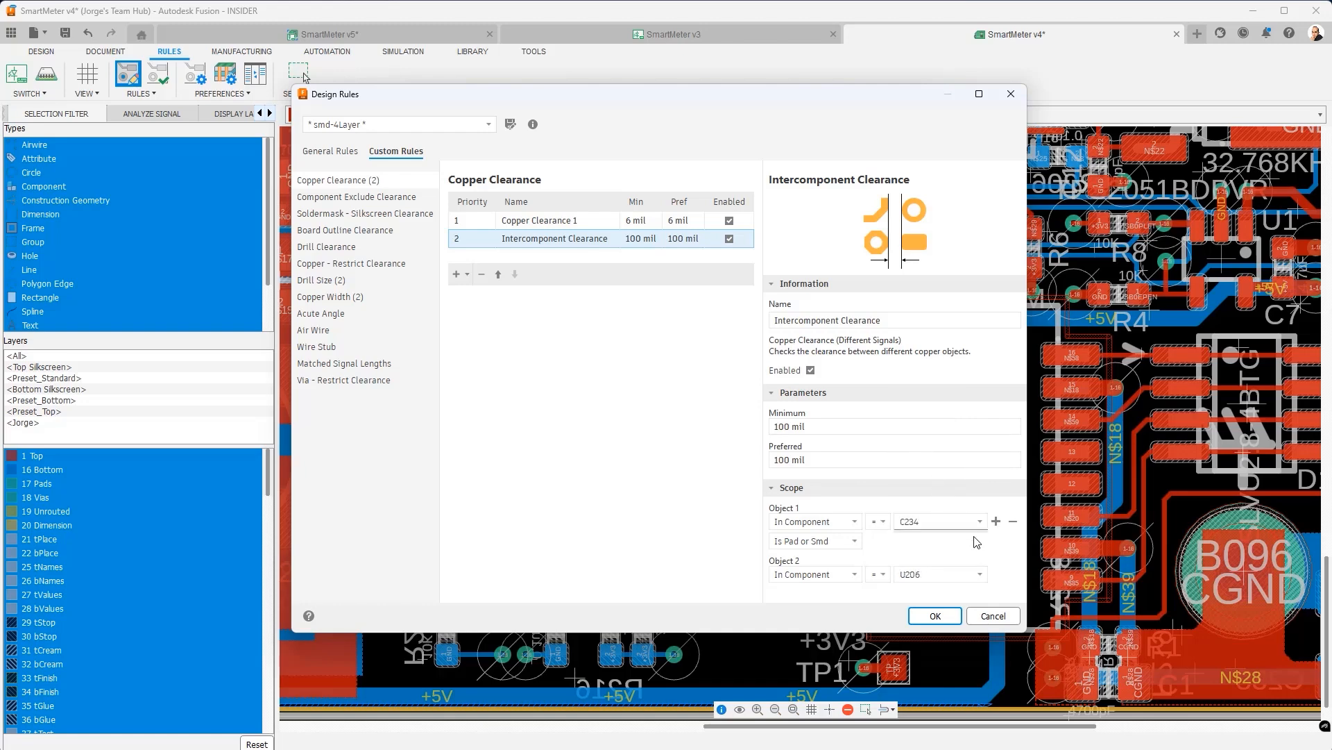
{"action": "left_click", "coordinate": [997, 575]}
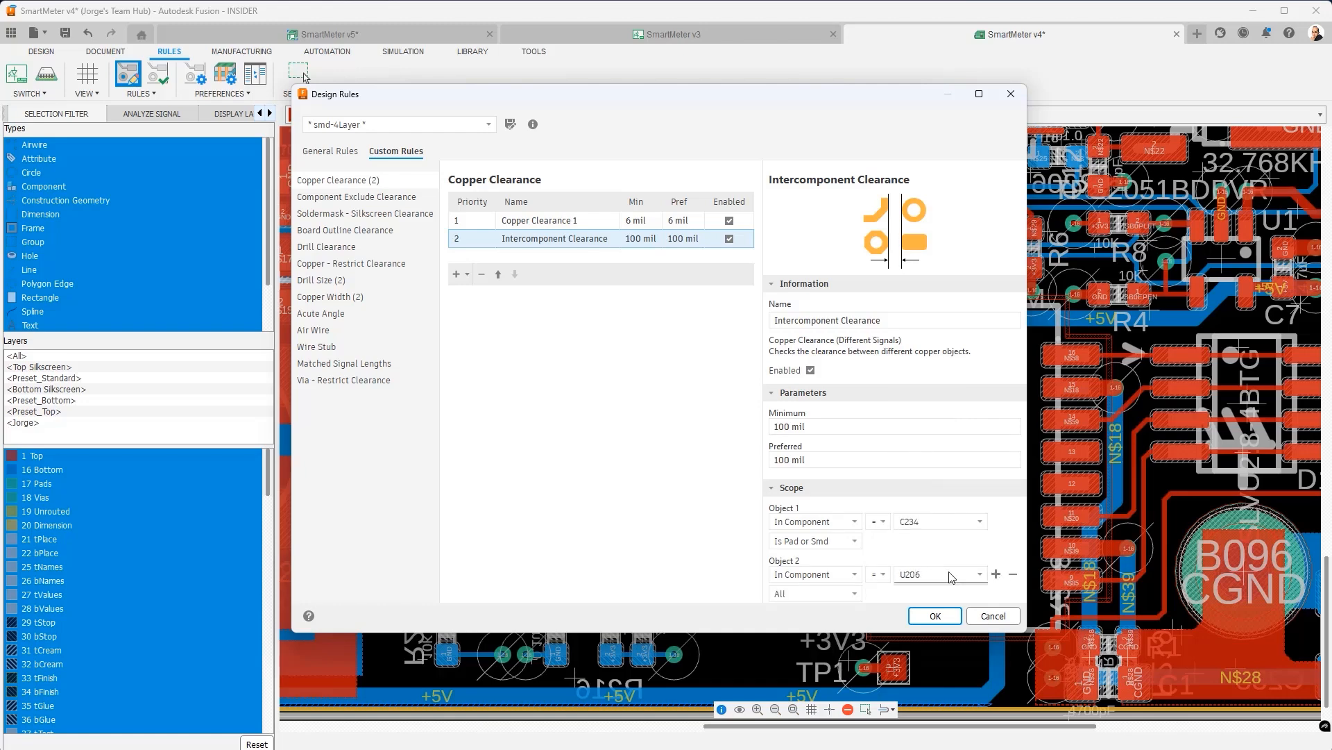
{"action": "left_click", "coordinate": [856, 594]}
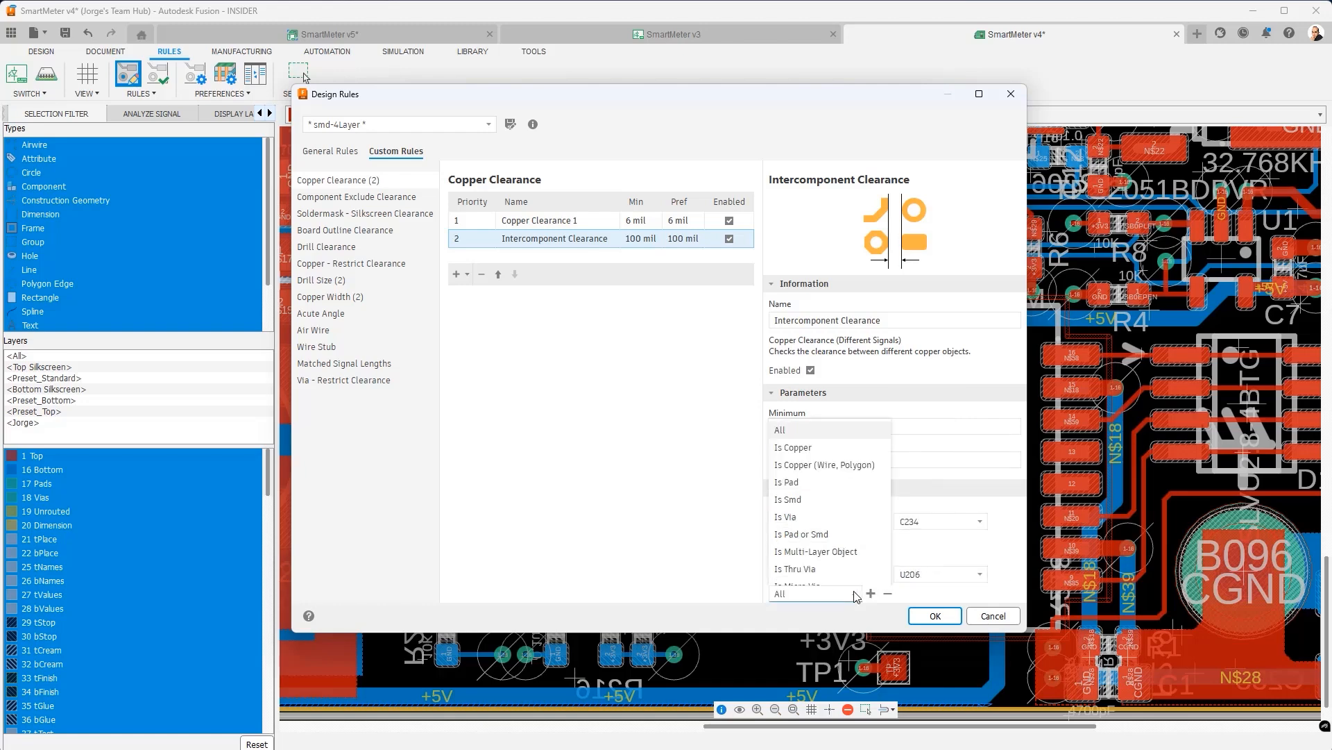
{"action": "left_click", "coordinate": [840, 534]}
{"action": "left_click", "coordinate": [935, 616]}
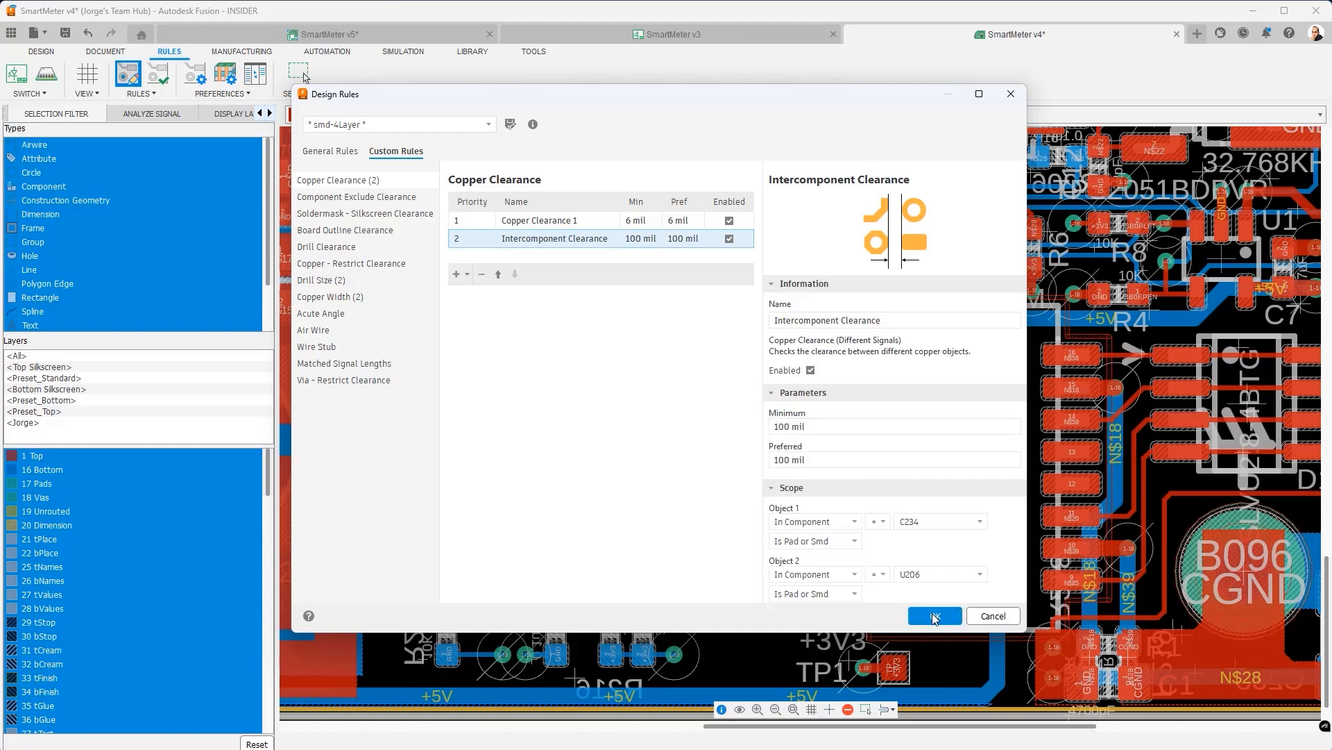
- Zoom the board to locate crystal Y1, then reopen Design Rules on General Rules
{"action": "scroll", "coordinate": [637, 475], "scroll_direction": "up", "scroll_amount": 5}
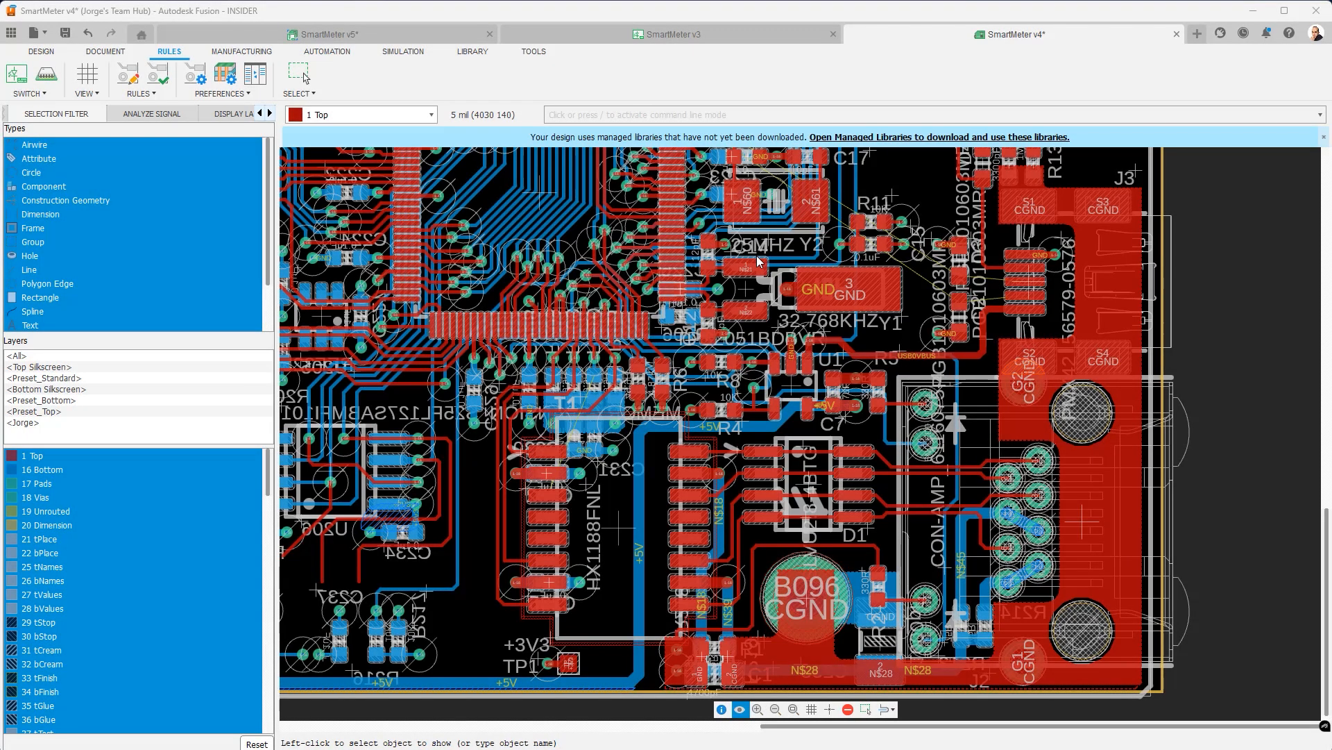
{"action": "left_click", "coordinate": [759, 264]}
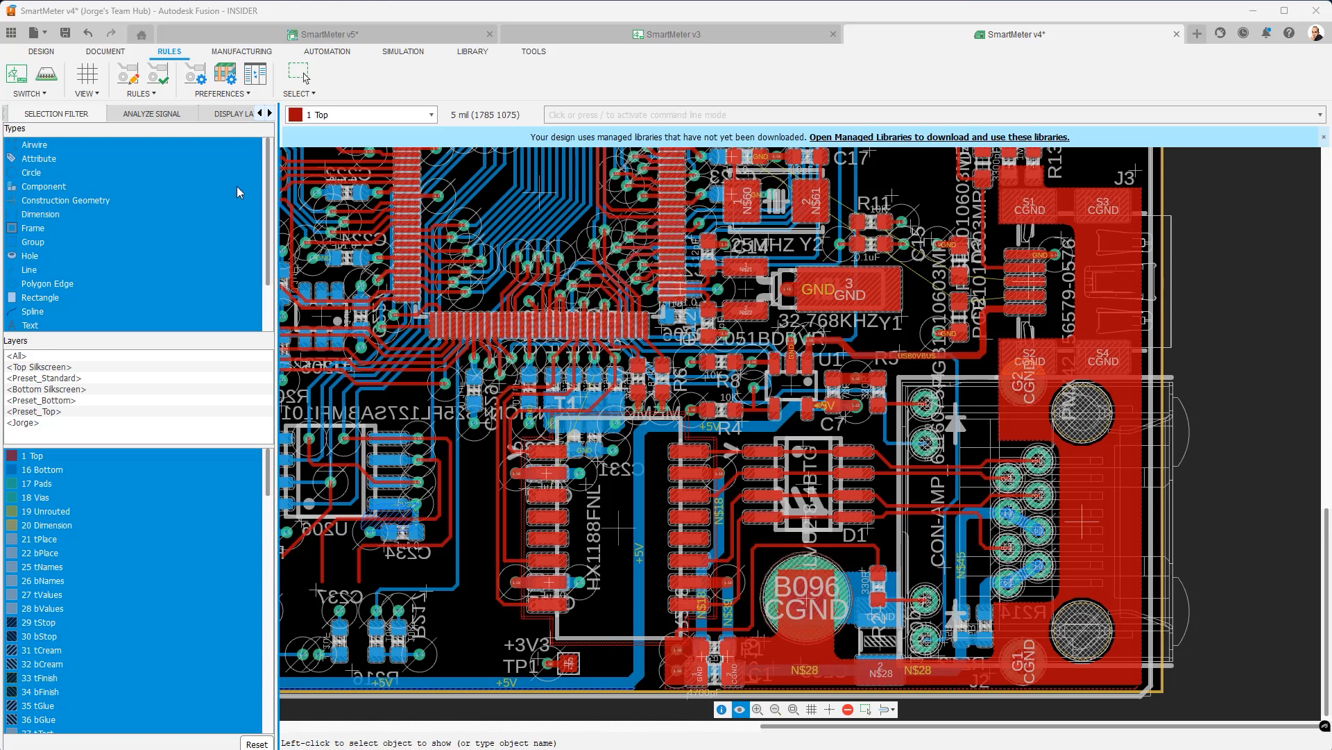
{"action": "left_click", "coordinate": [132, 79]}
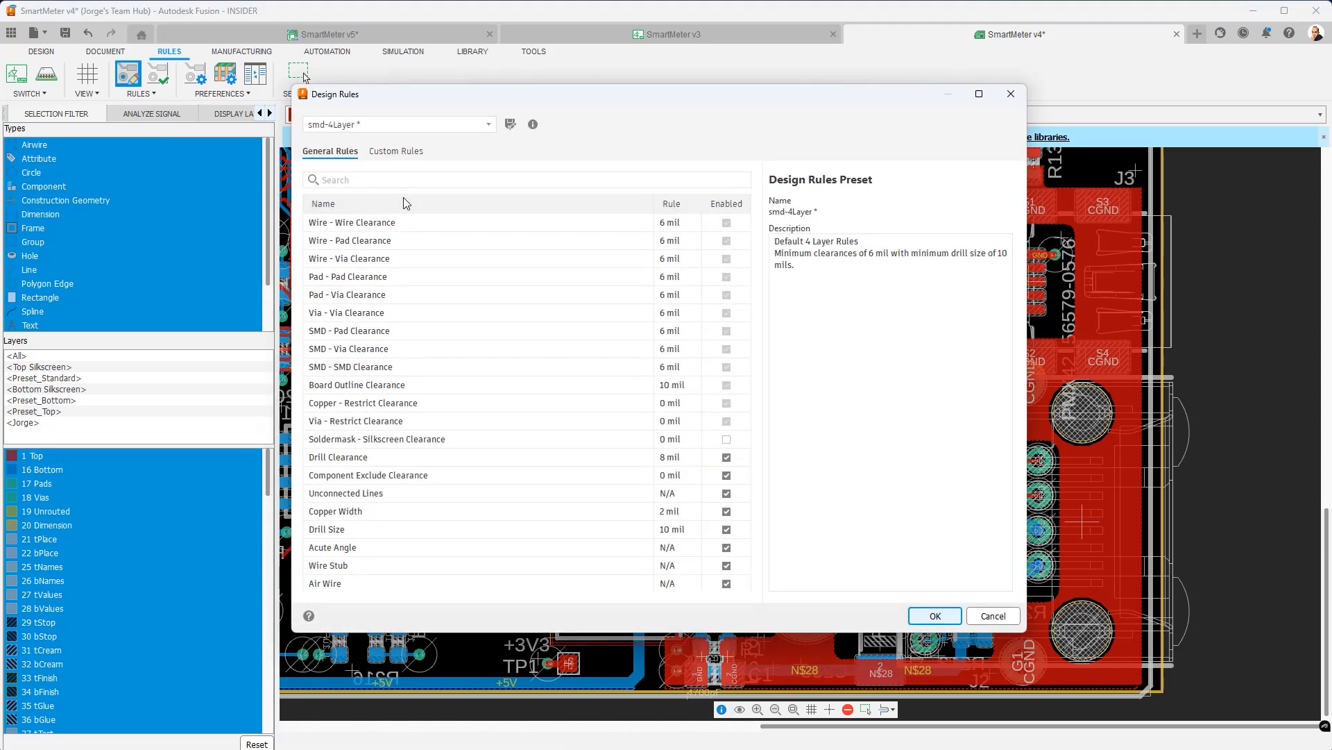
- Review the general Drill Clearance rule, then view the empty custom Drill Clearance category
{"action": "left_click", "coordinate": [400, 456]}
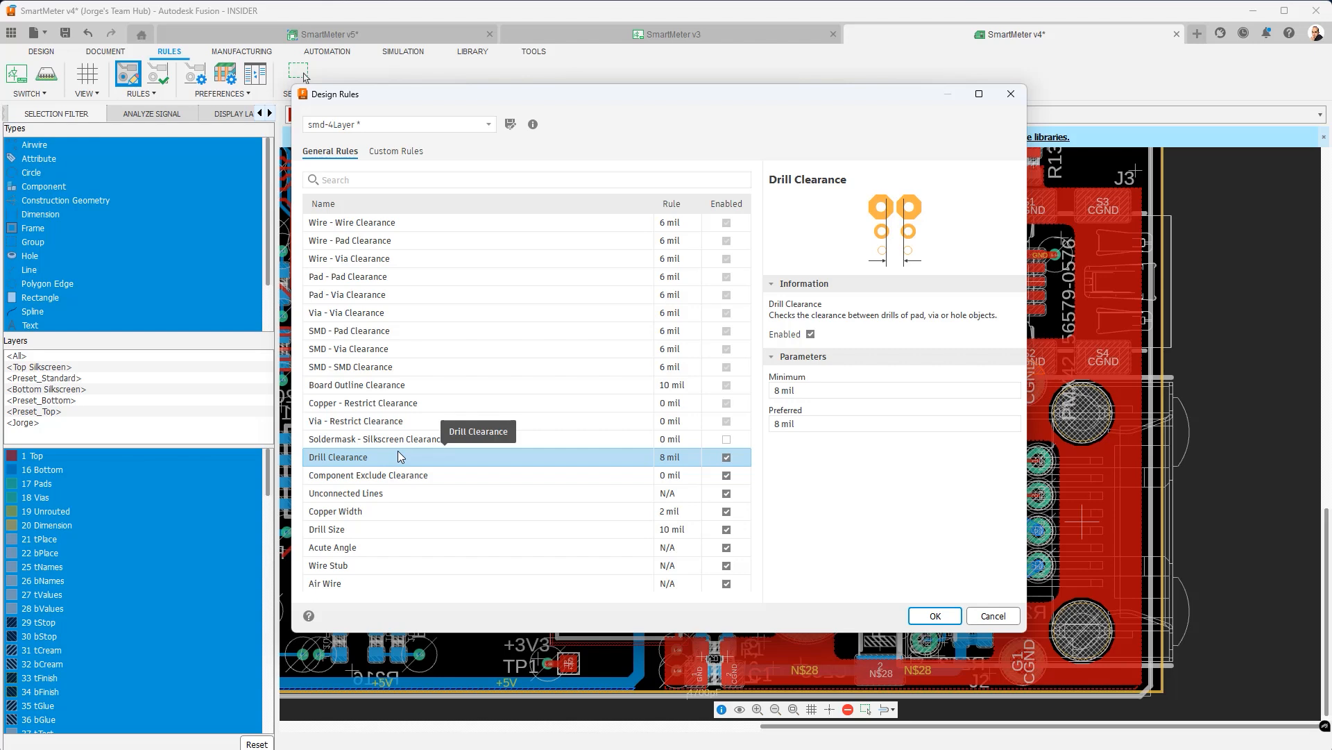
{"action": "left_click", "coordinate": [396, 152]}
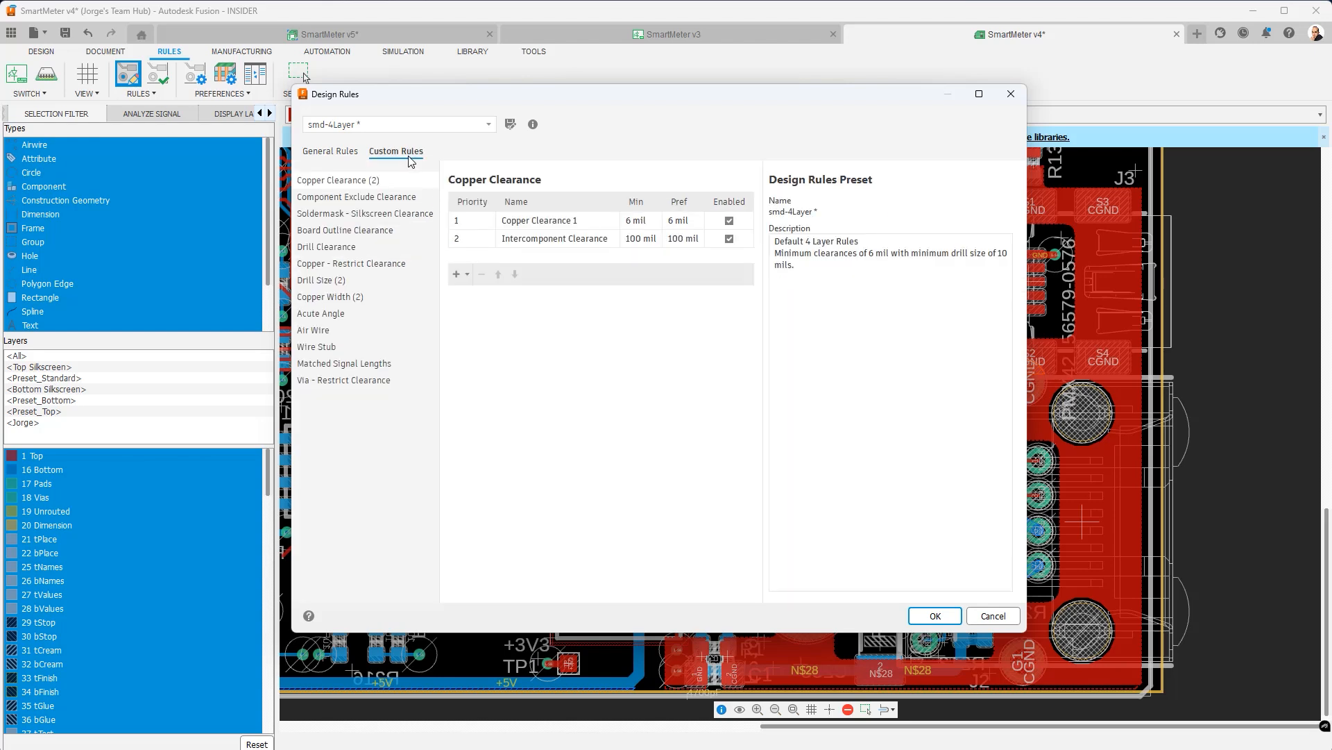
{"action": "left_click", "coordinate": [350, 249]}
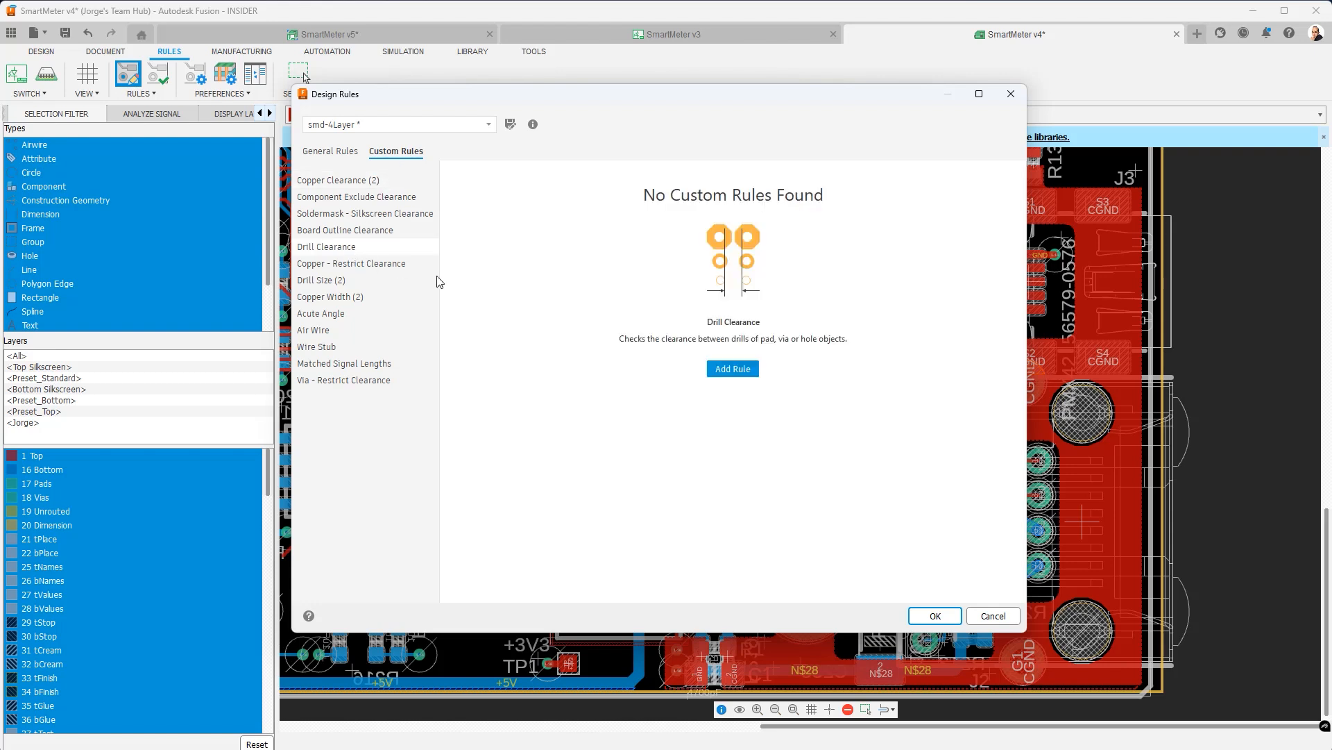
- Add a new drill clearance rule named 'Hole-Pad Clearance'
{"action": "left_click", "coordinate": [728, 368]}
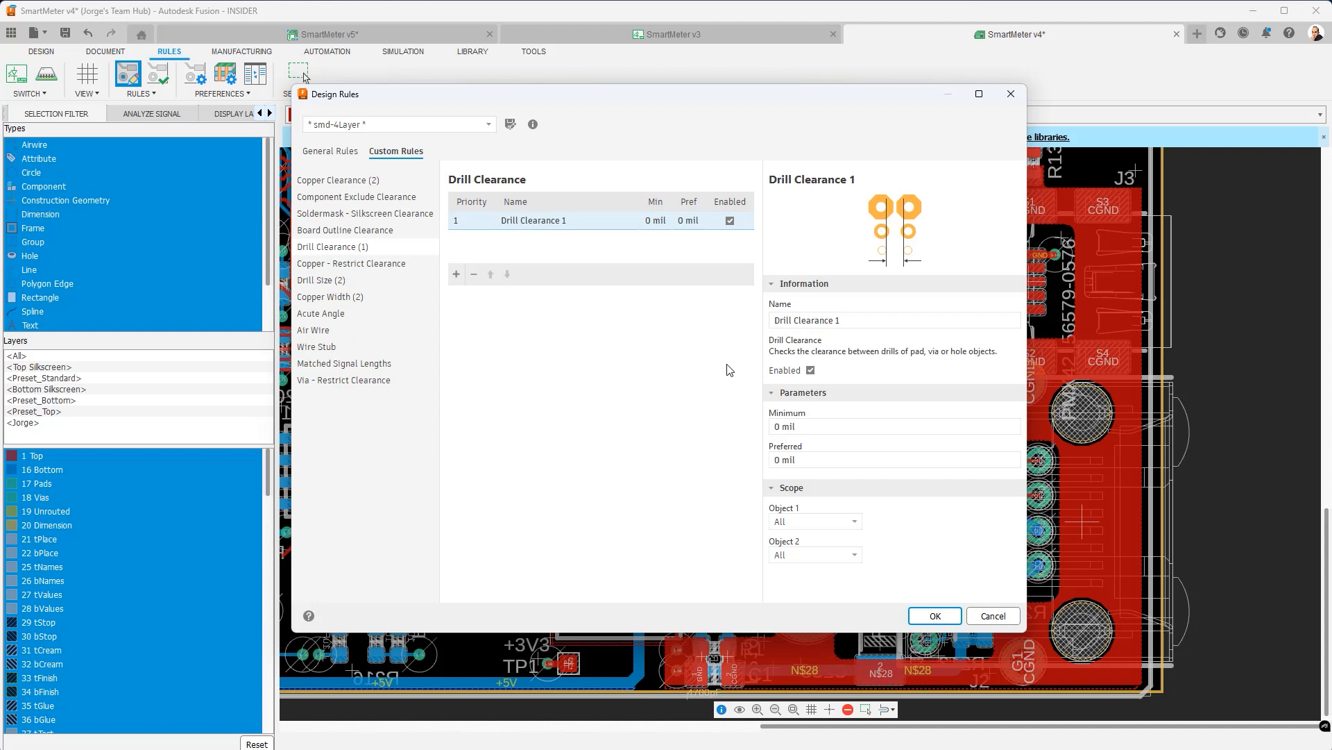
{"action": "left_click_drag", "start_coordinate": [869, 318], "coordinate": [753, 316]}
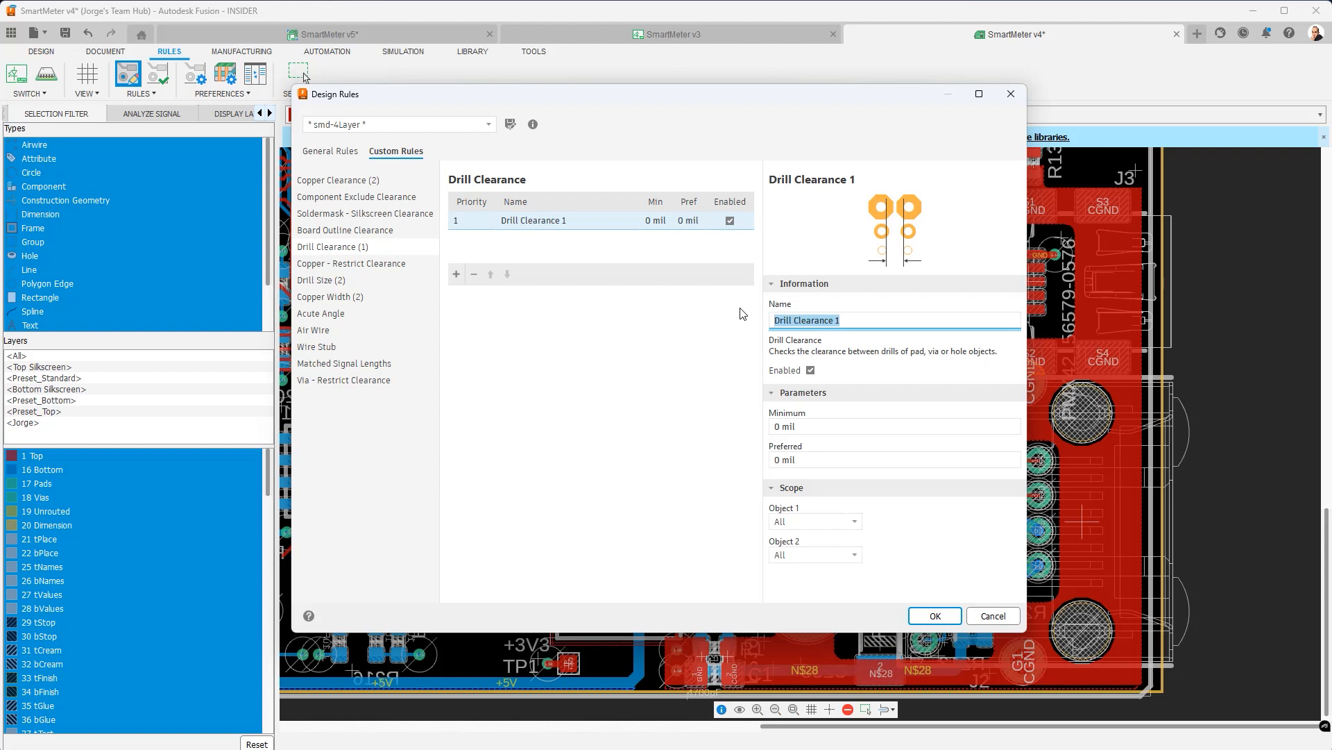
{"action": "type", "text": "Hole-Pad Clearance"}
{"action": "left_click", "coordinate": [820, 426]}
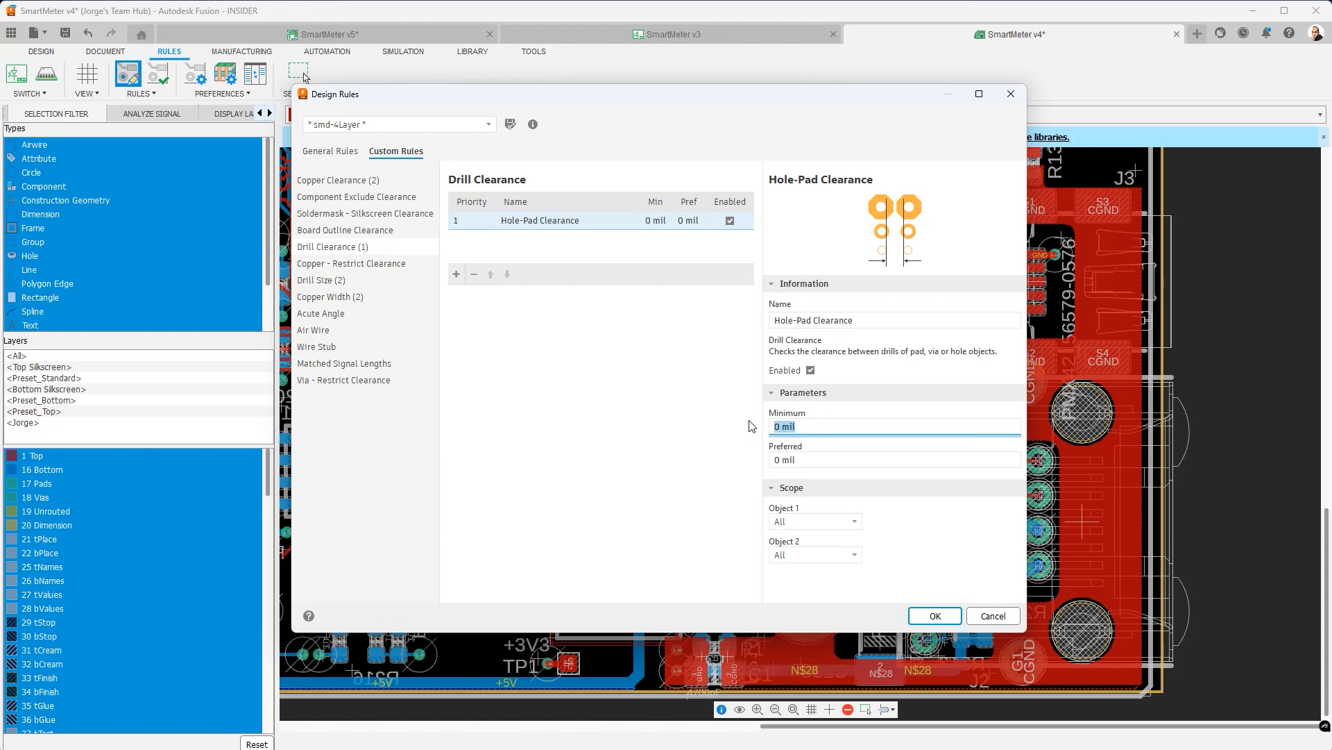
- Set the rule's minimum and preferred clearance to 100 mil
{"action": "type", "text": "100"}
{"action": "left_click", "coordinate": [842, 459]}
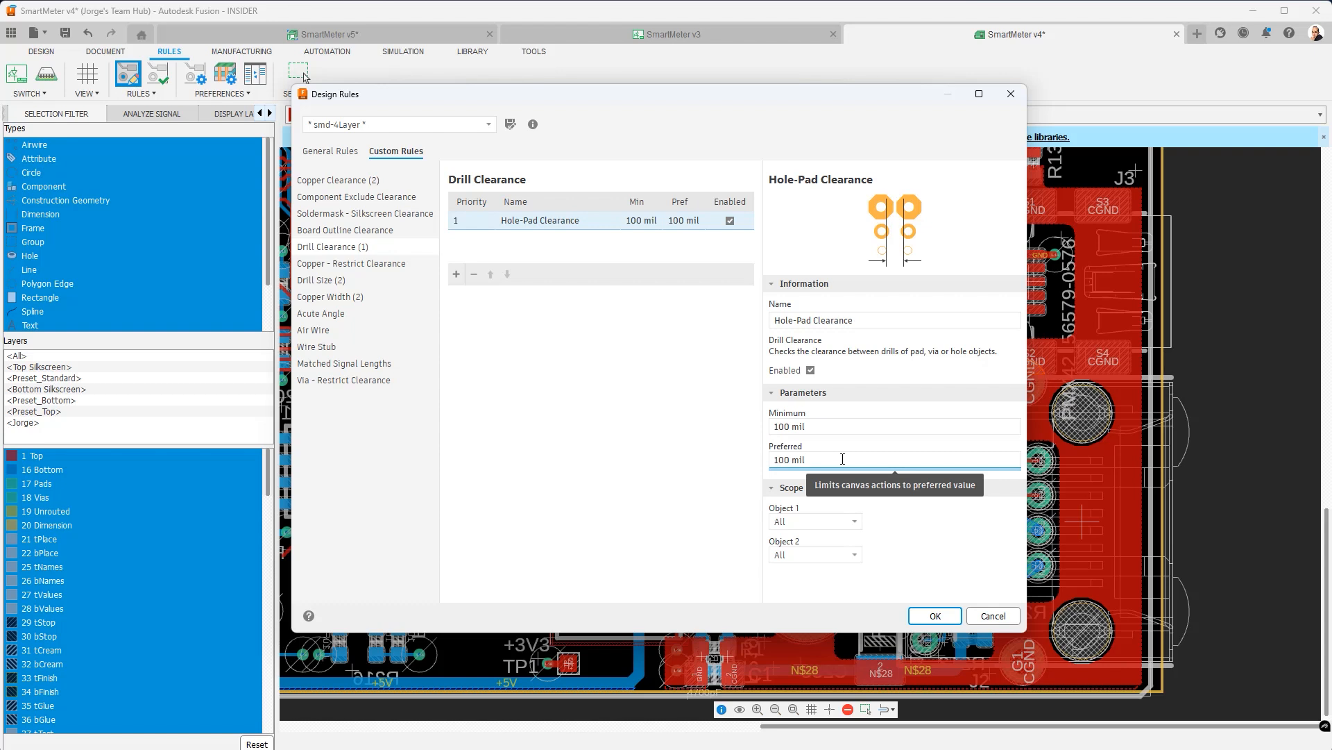
{"action": "left_click", "coordinate": [856, 523]}
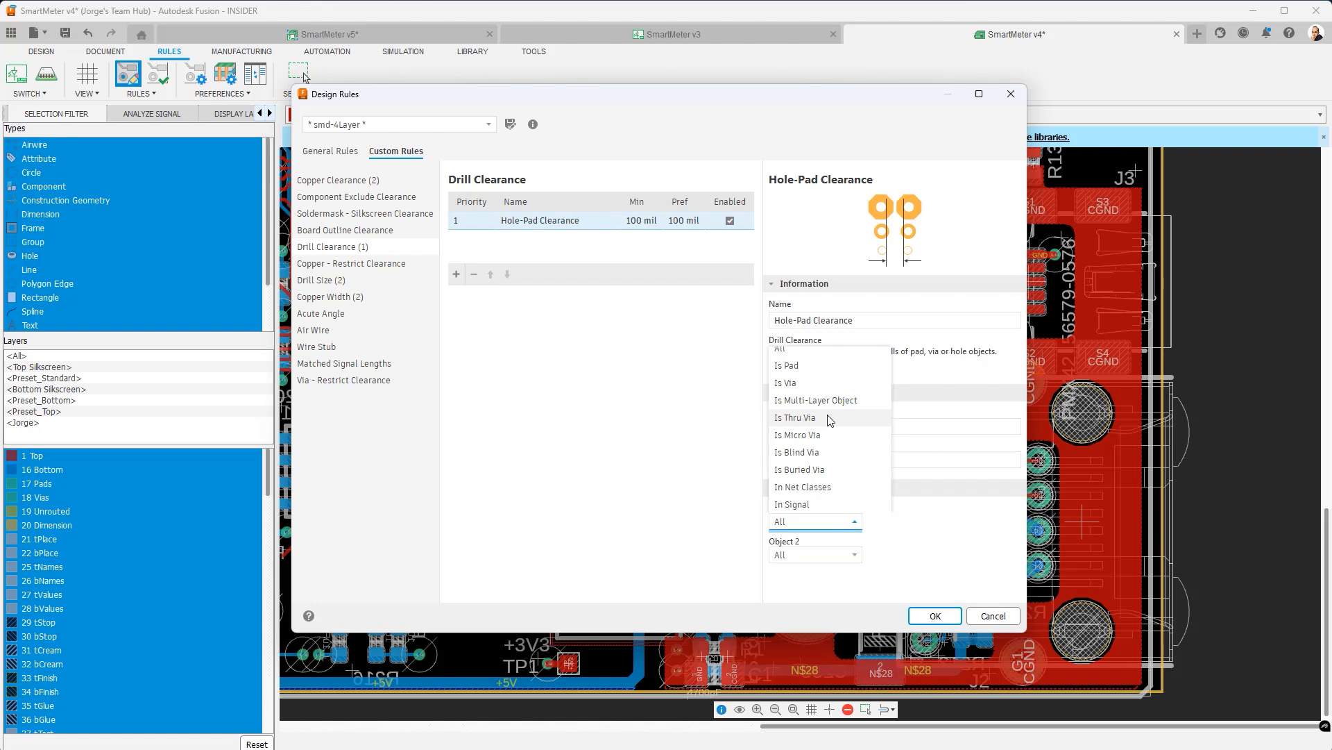
- Limit Hole-Pad Clearance to pads (Object 1) versus Hole object type (Object 2), then apply the rules
{"action": "left_click", "coordinate": [826, 368]}
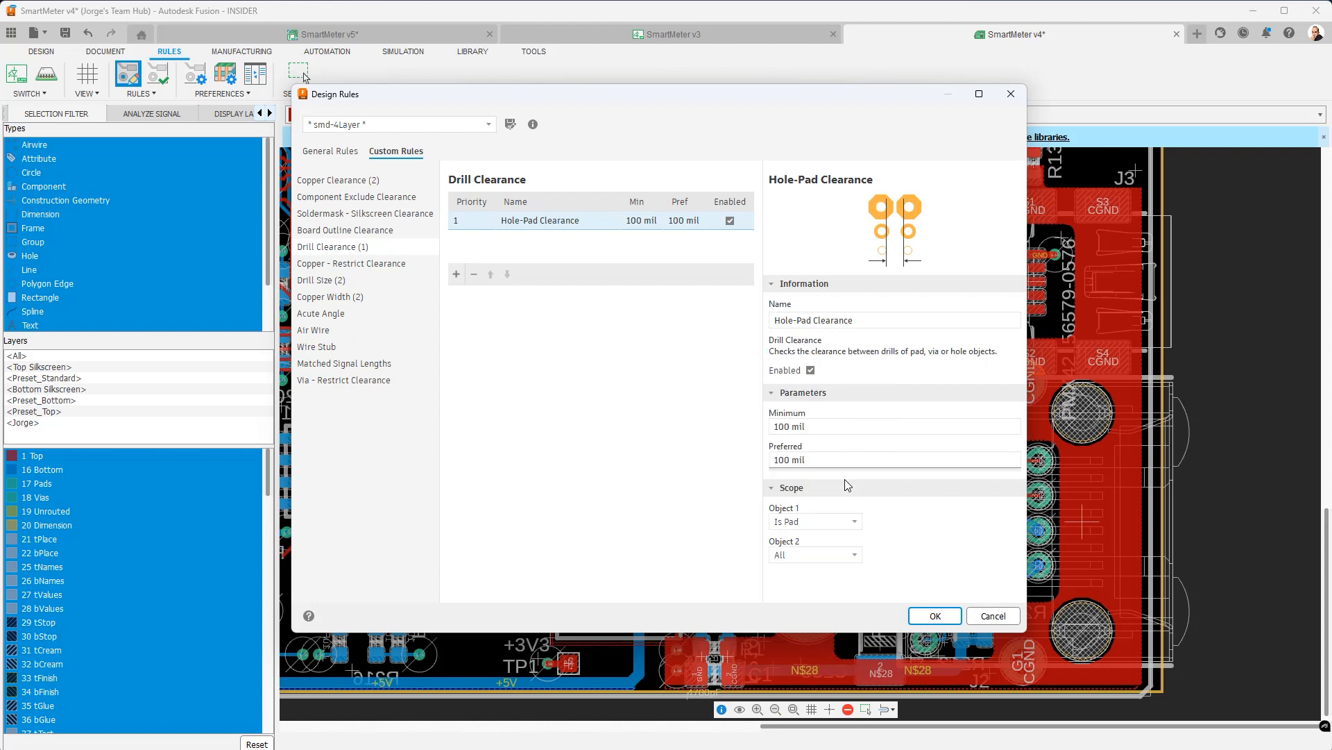
{"action": "left_click", "coordinate": [857, 556]}
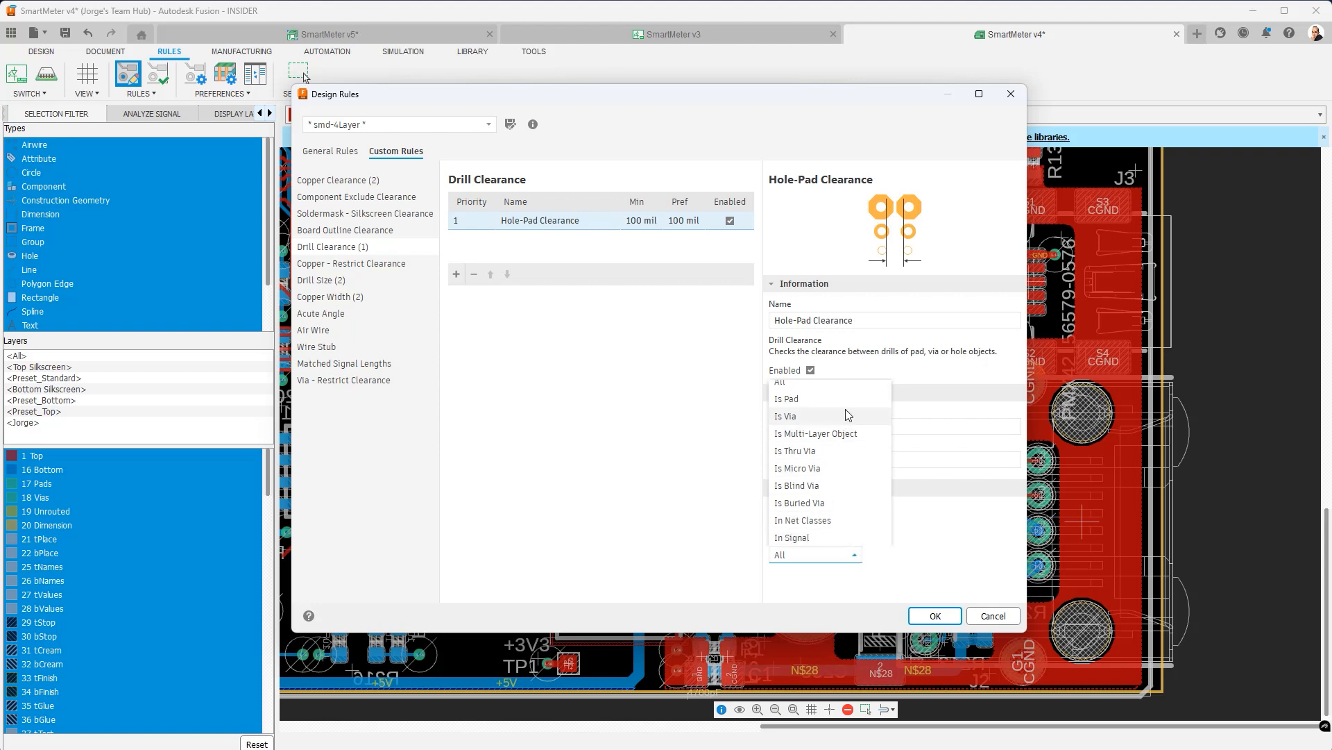
{"action": "scroll", "coordinate": [854, 433], "scroll_direction": "down", "scroll_amount": 3}
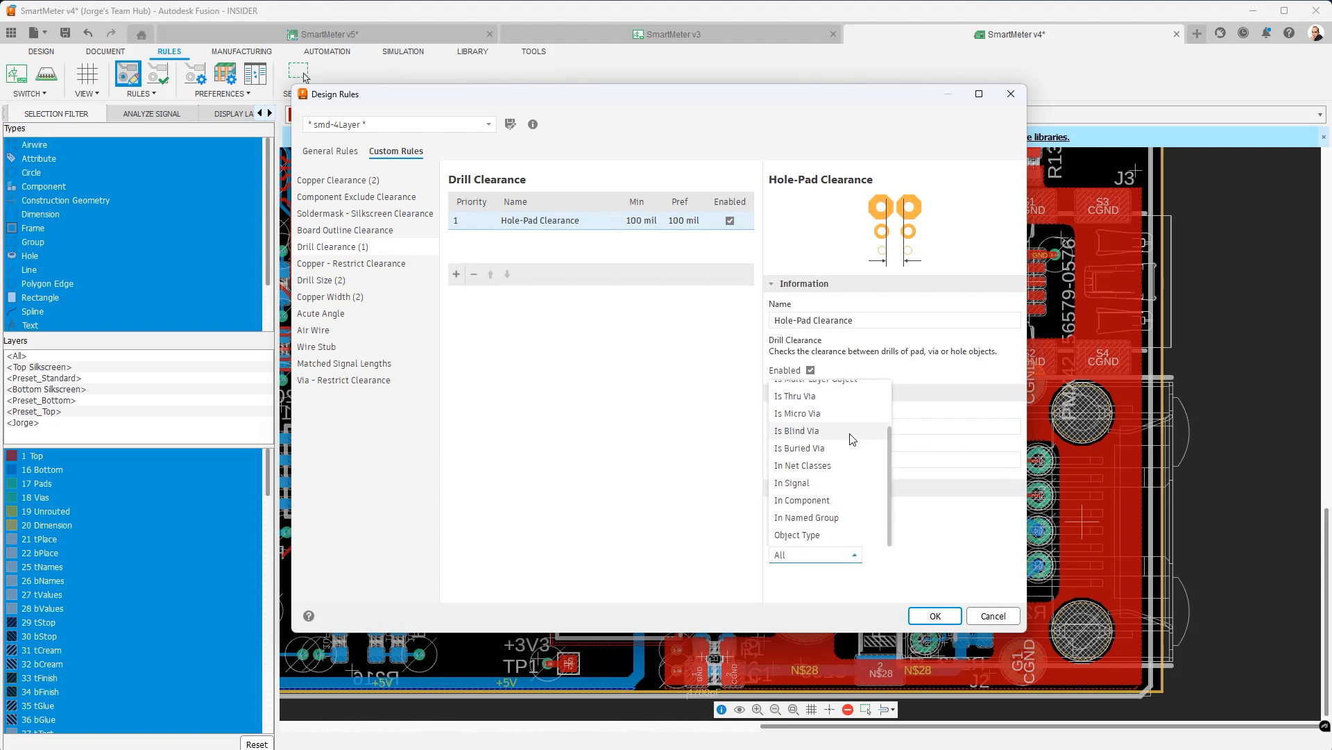
{"action": "scroll", "coordinate": [840, 434], "scroll_direction": "up", "scroll_amount": 4}
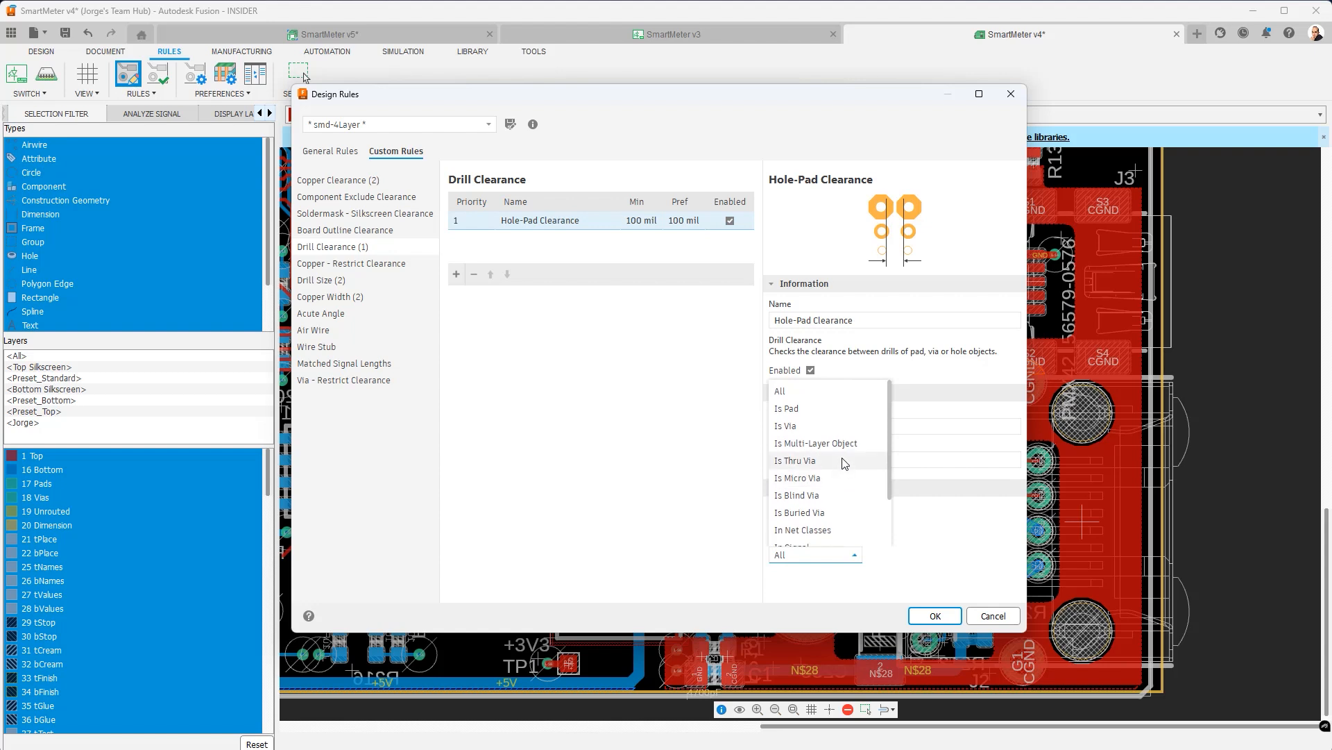
{"action": "scroll", "coordinate": [837, 431], "scroll_direction": "down", "scroll_amount": 4}
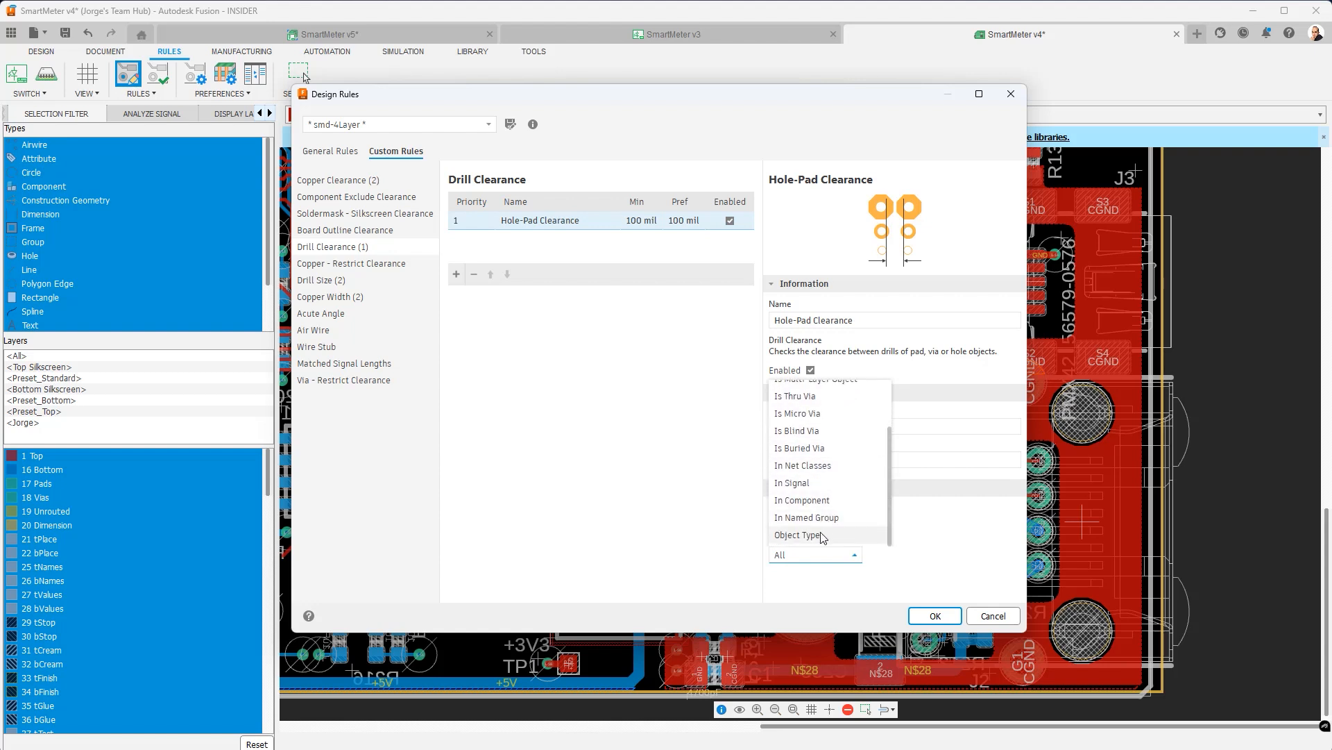
{"action": "left_click", "coordinate": [822, 535]}
{"action": "left_click", "coordinate": [983, 556]}
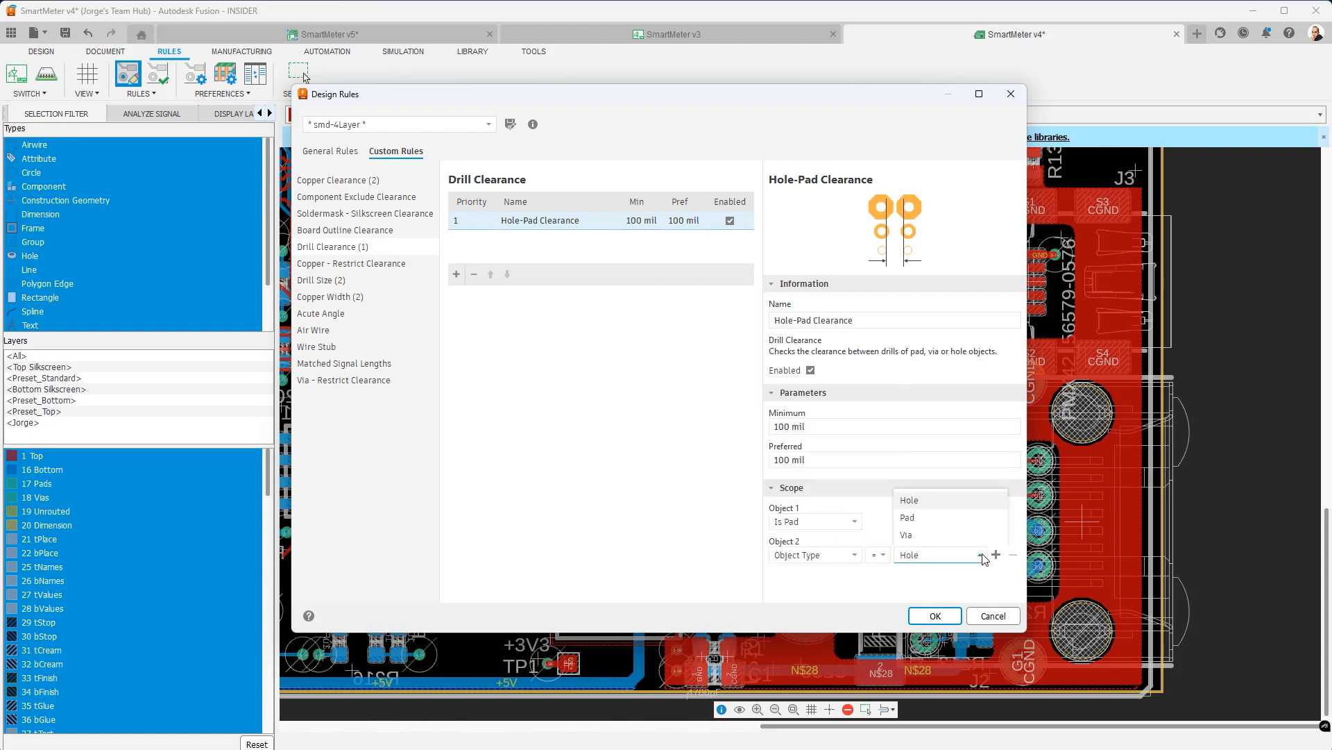
{"action": "left_click", "coordinate": [954, 553]}
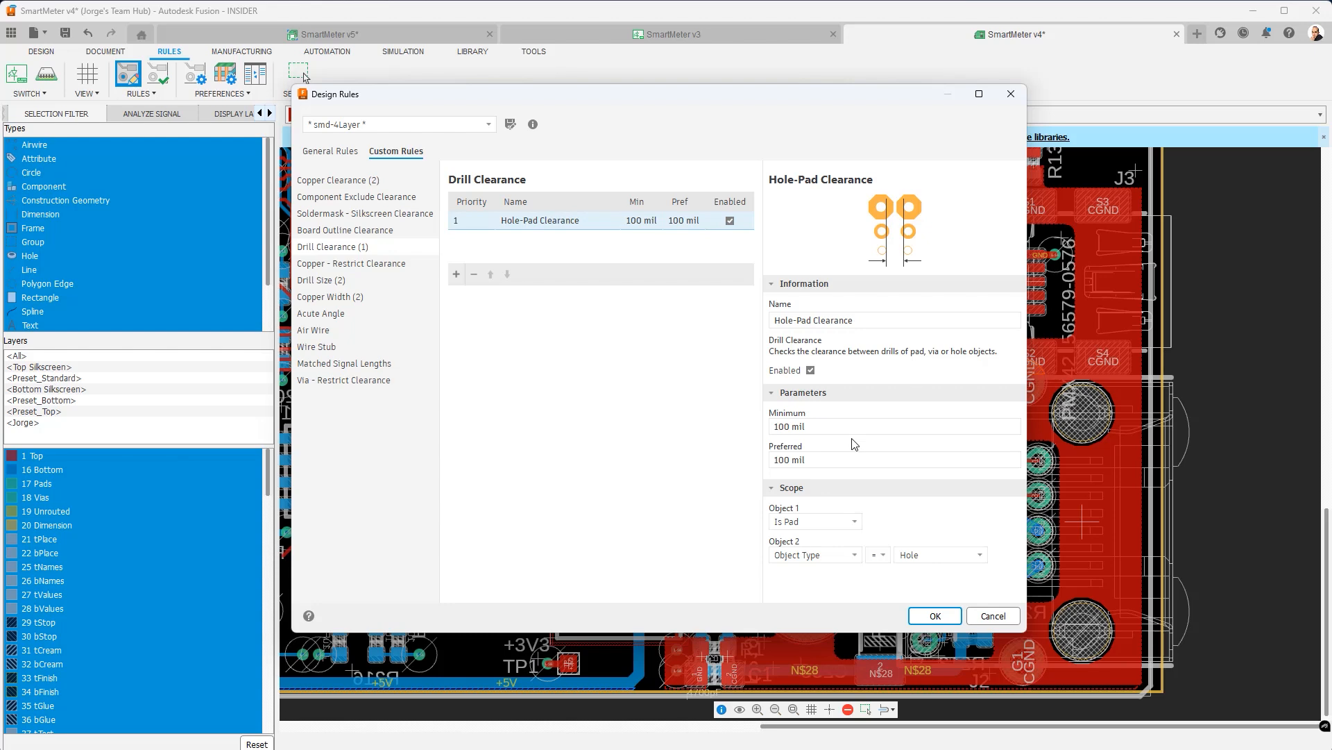
{"action": "left_click", "coordinate": [935, 616]}
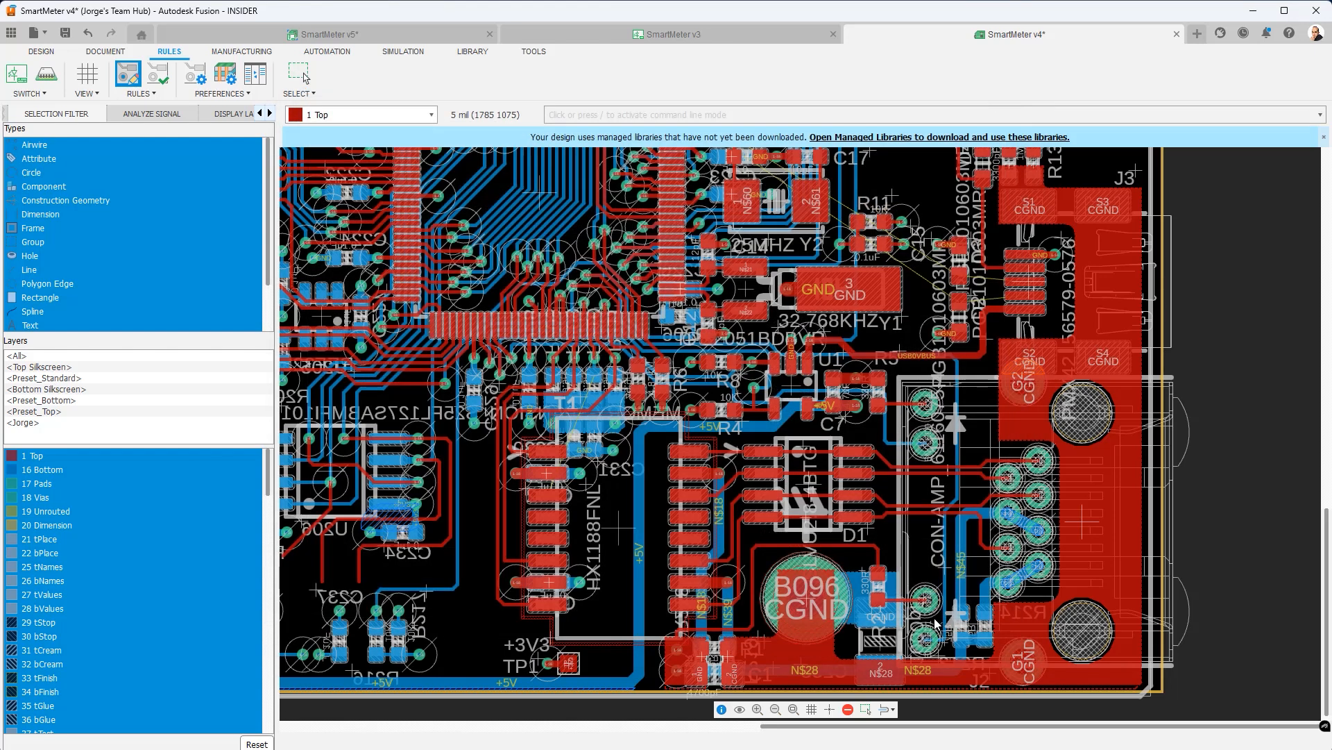
- Highlight connector J2 to inspect the orange marks beside its mounting holes
{"action": "left_click", "coordinate": [935, 622]}
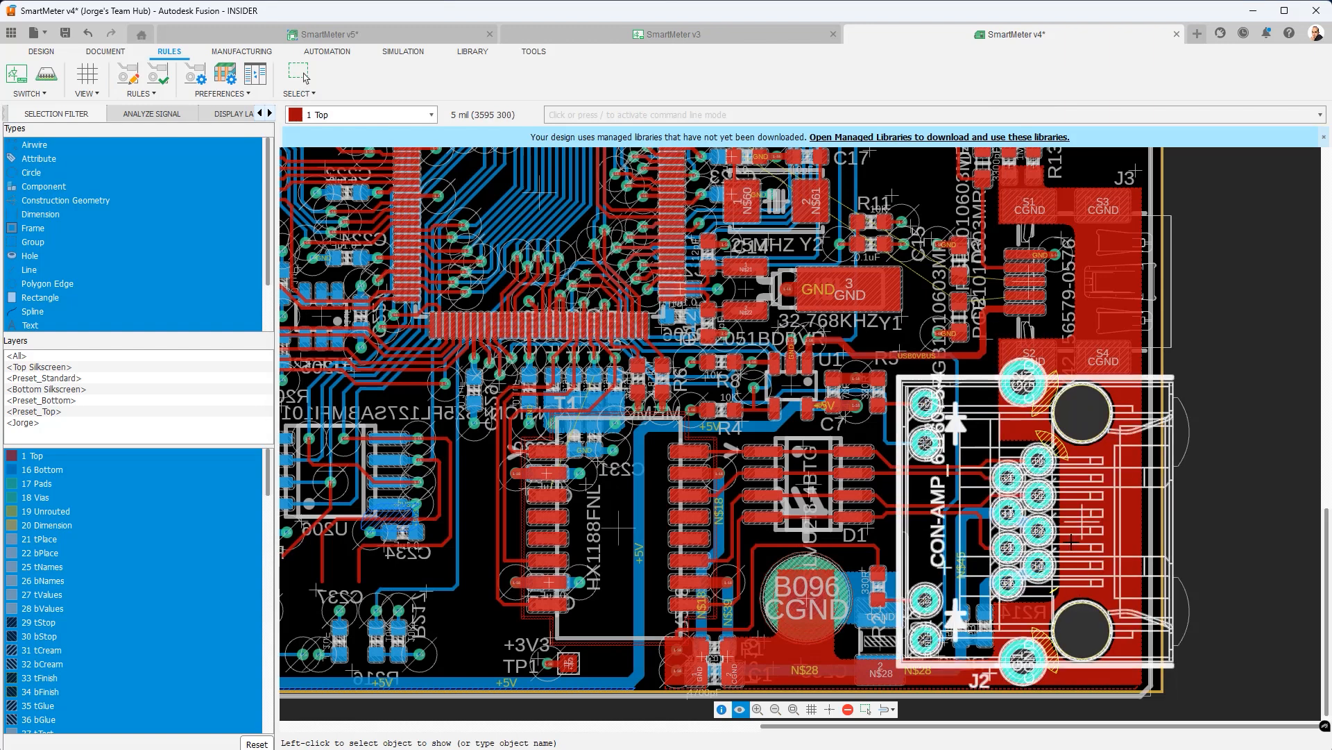